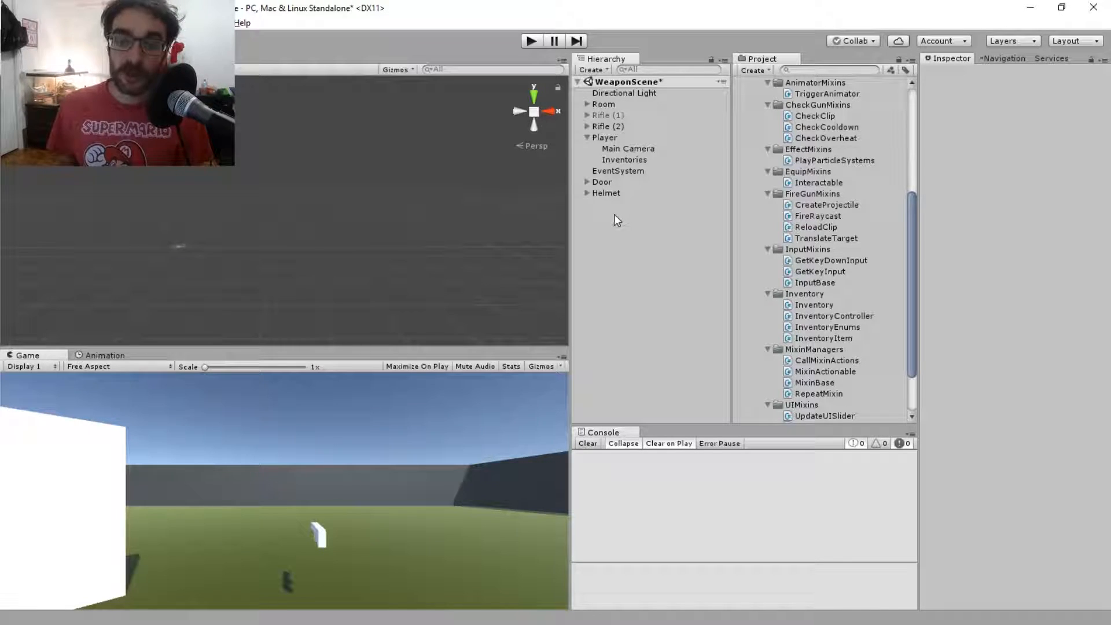
Add a UI Canvas to the scene.
right_click(591, 218)
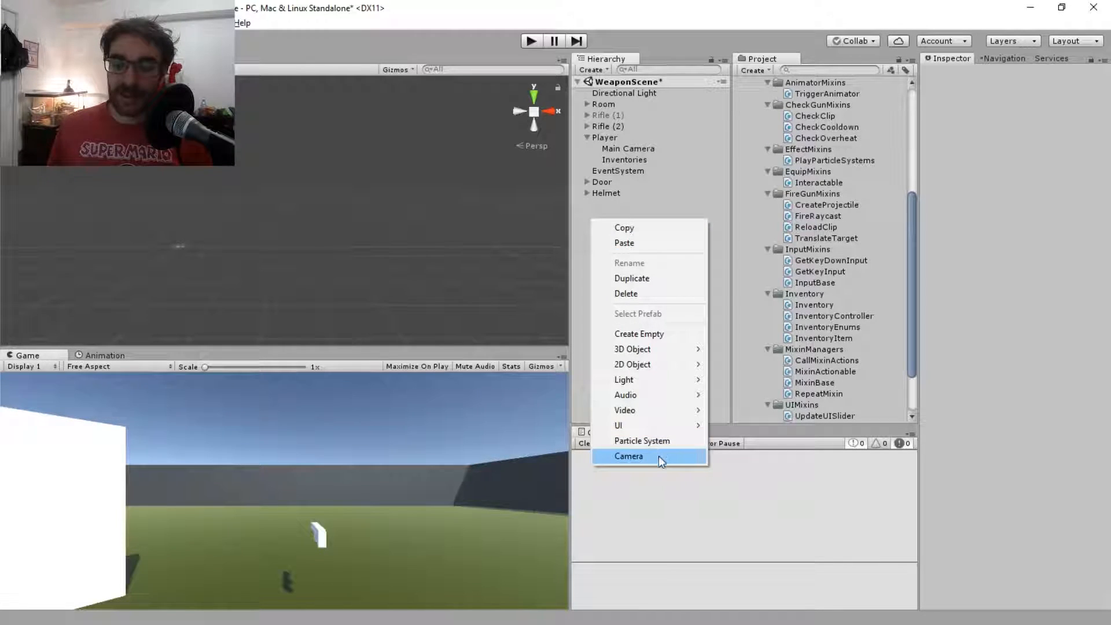
mouse_move(649, 420)
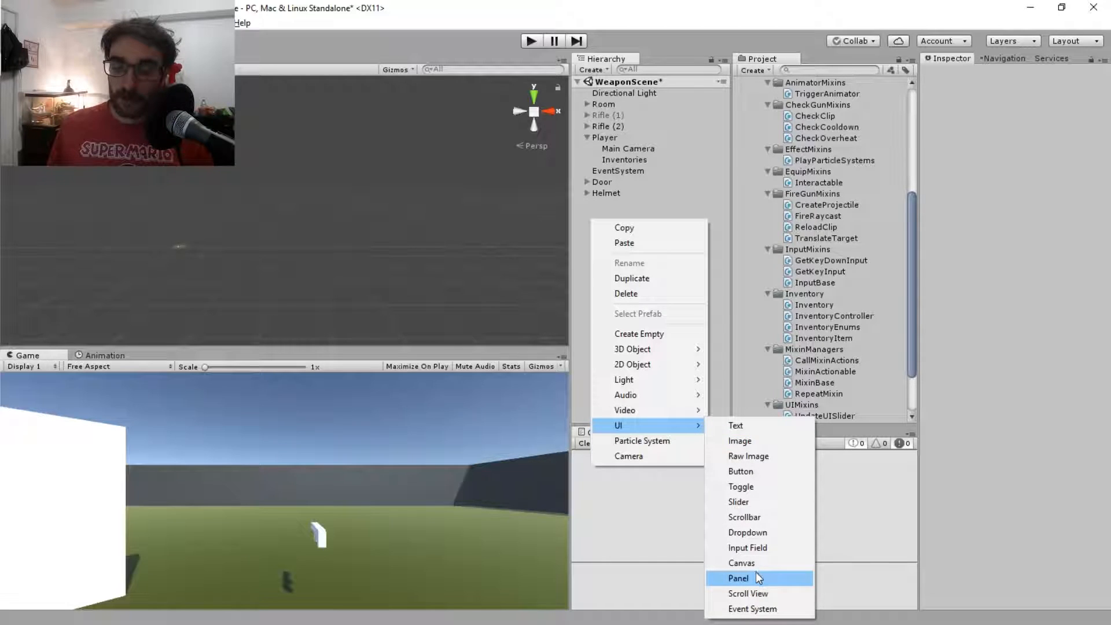
click(741, 562)
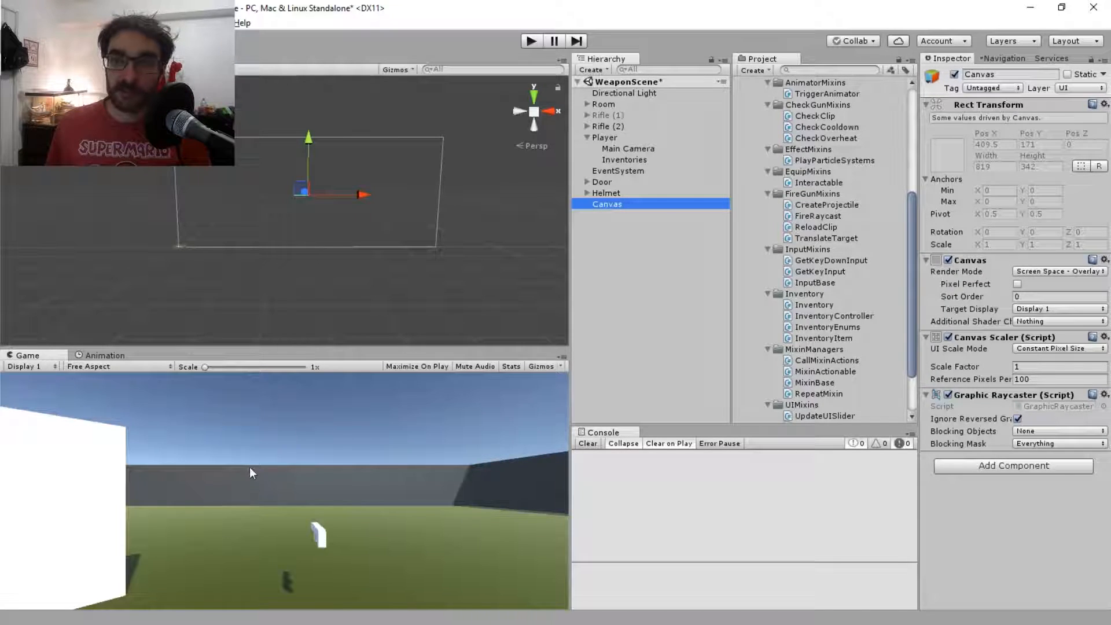
Add a UI Panel as a child of the Canvas and name it Inventories.
right_click(607, 200)
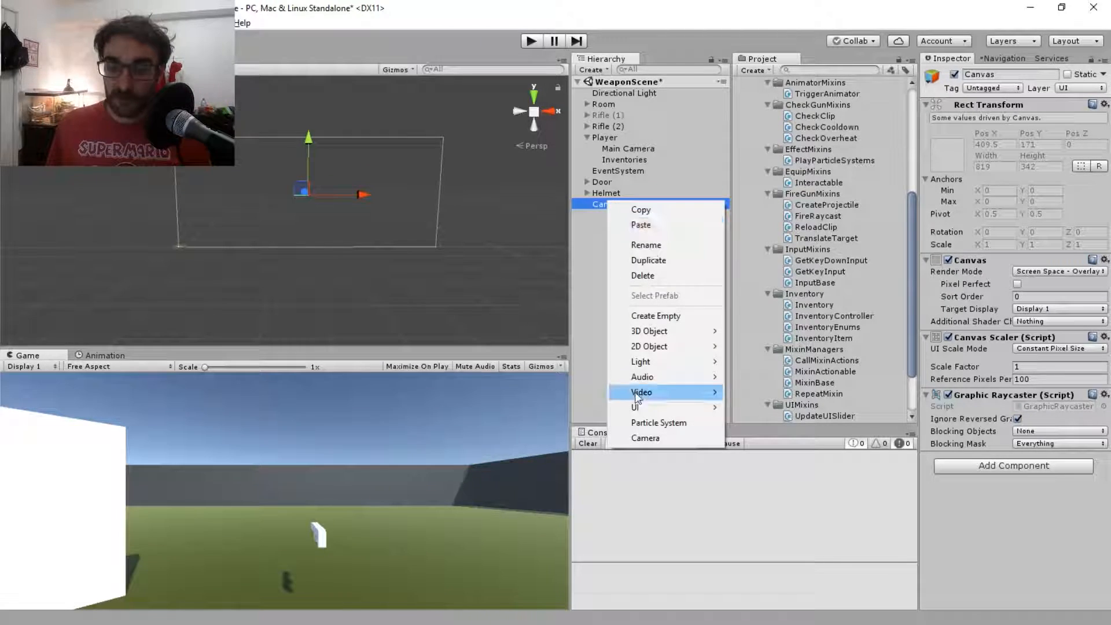
mouse_move(695, 408)
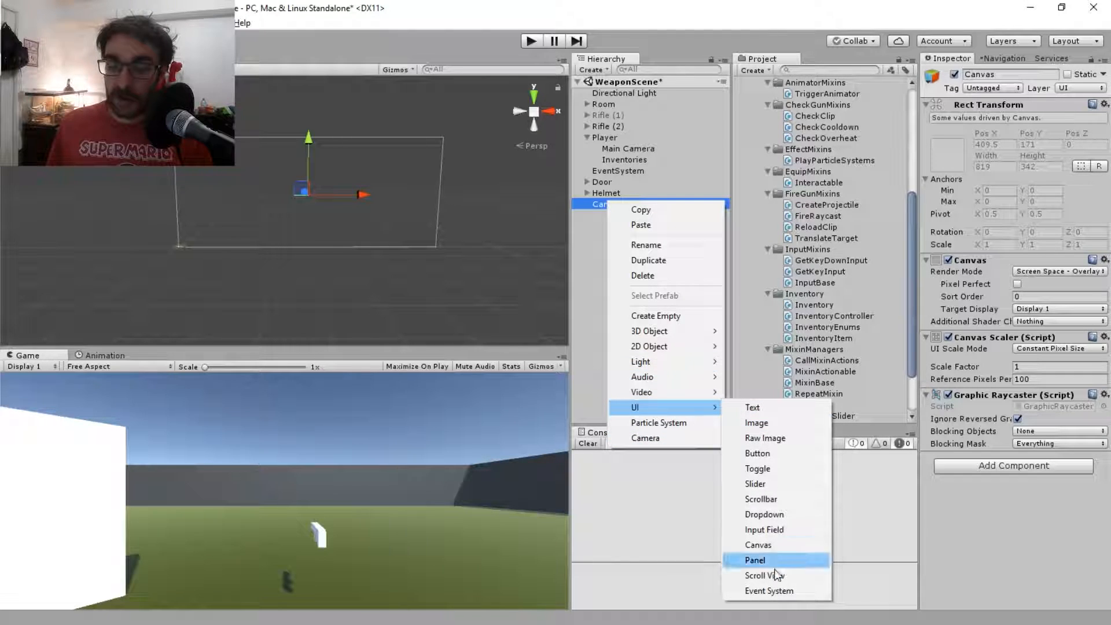
click(775, 564)
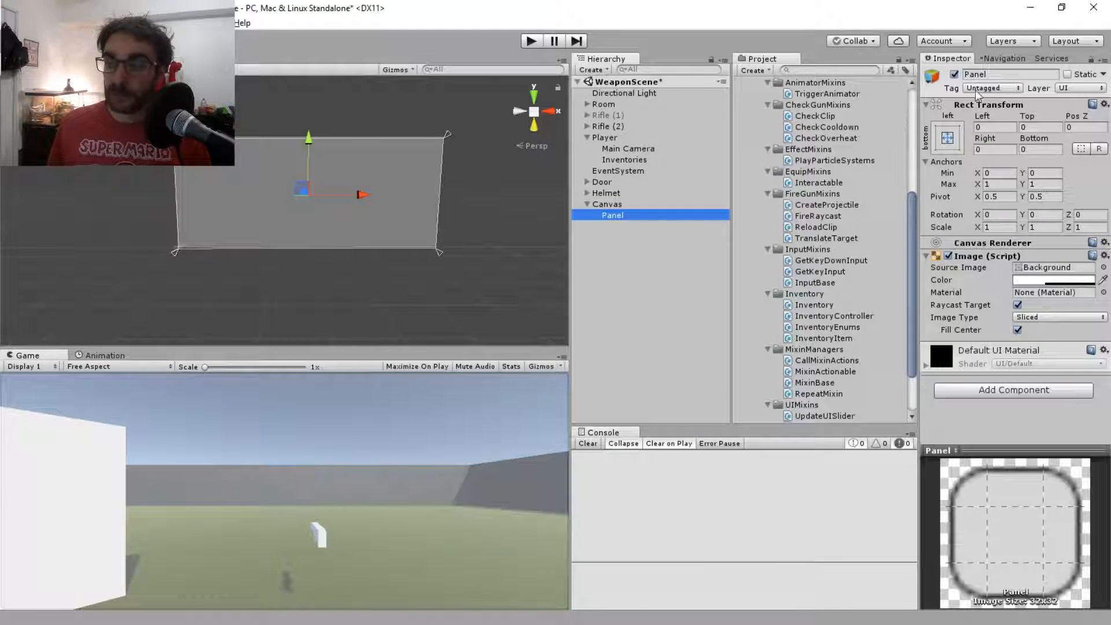
click(1008, 73)
text(Inve)
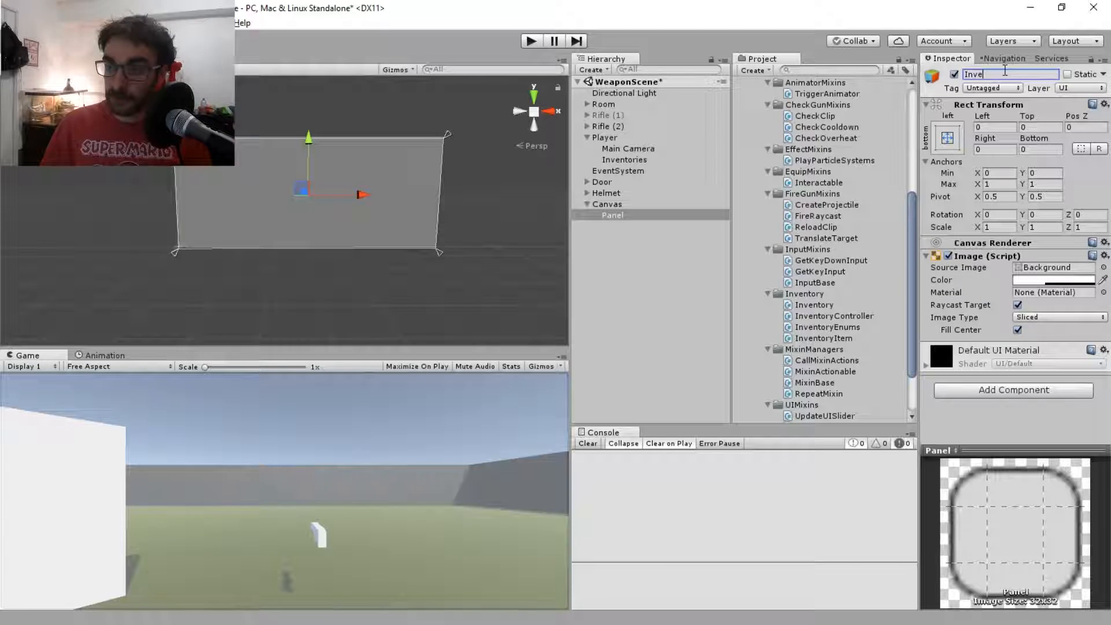
text(ntories)
key(Tab)
Remove the Inventories panel's source image and make its colour fully transparent.
click(1038, 269)
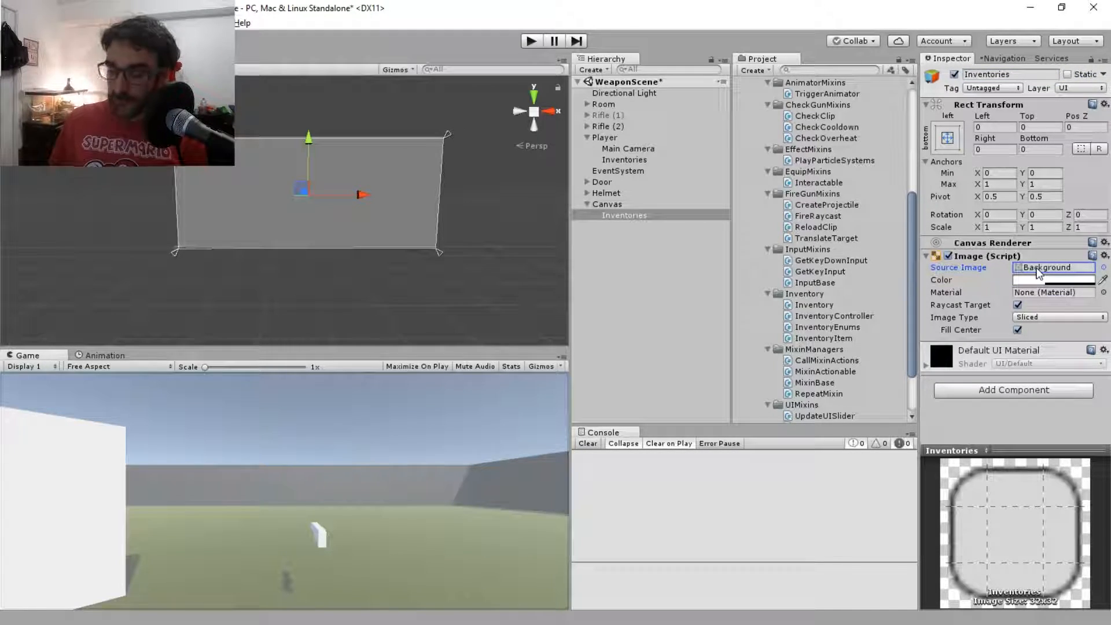
key(Delete)
click(1039, 281)
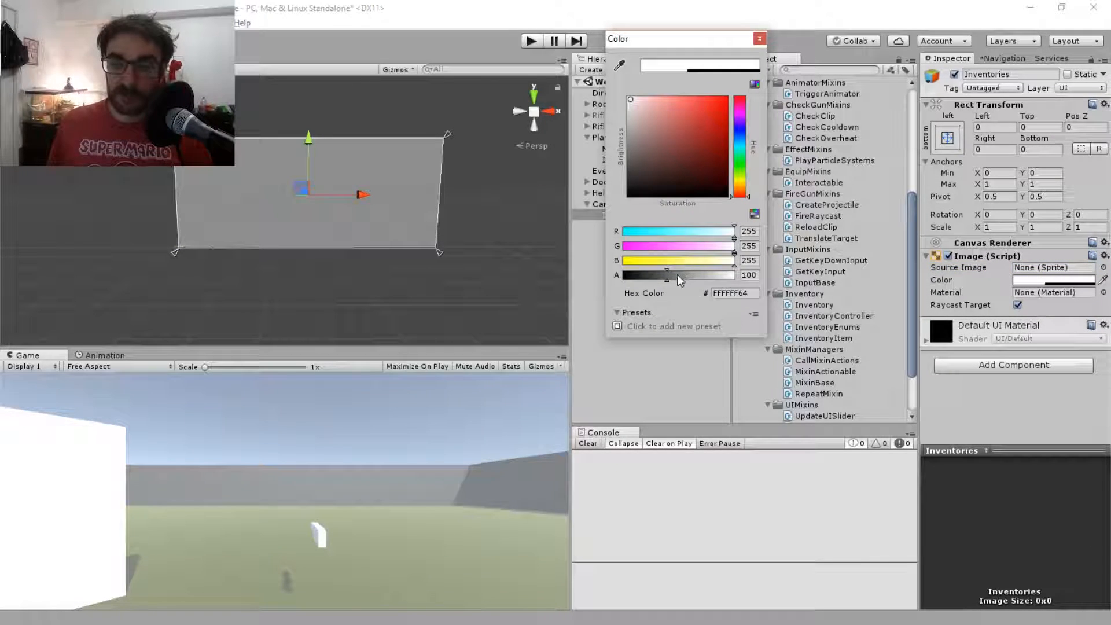
drag(672, 275, 624, 271)
click(760, 39)
click(617, 232)
Add a UI Panel inside Inventories and name it Weapon Inventory.
right_click(620, 214)
mouse_move(652, 421)
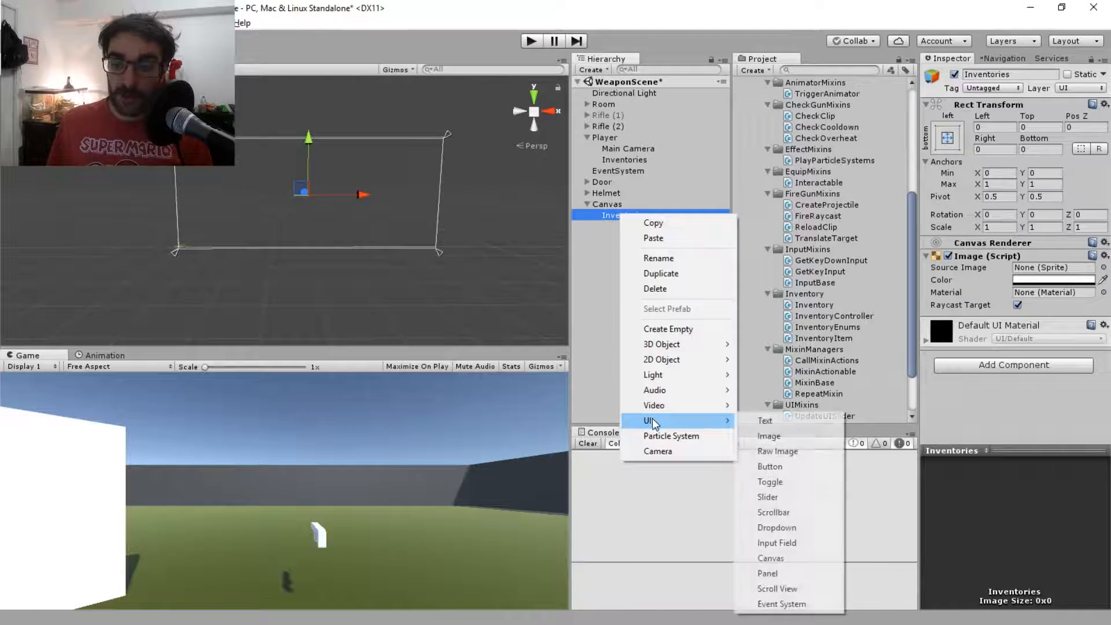
click(764, 573)
click(1014, 75)
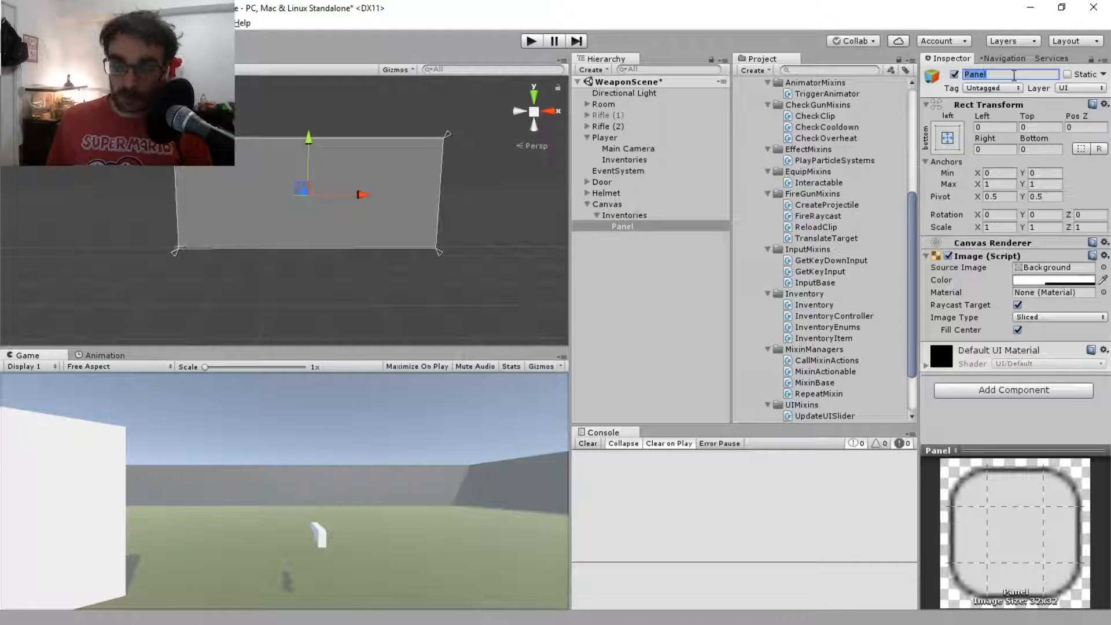
text(Weapon )
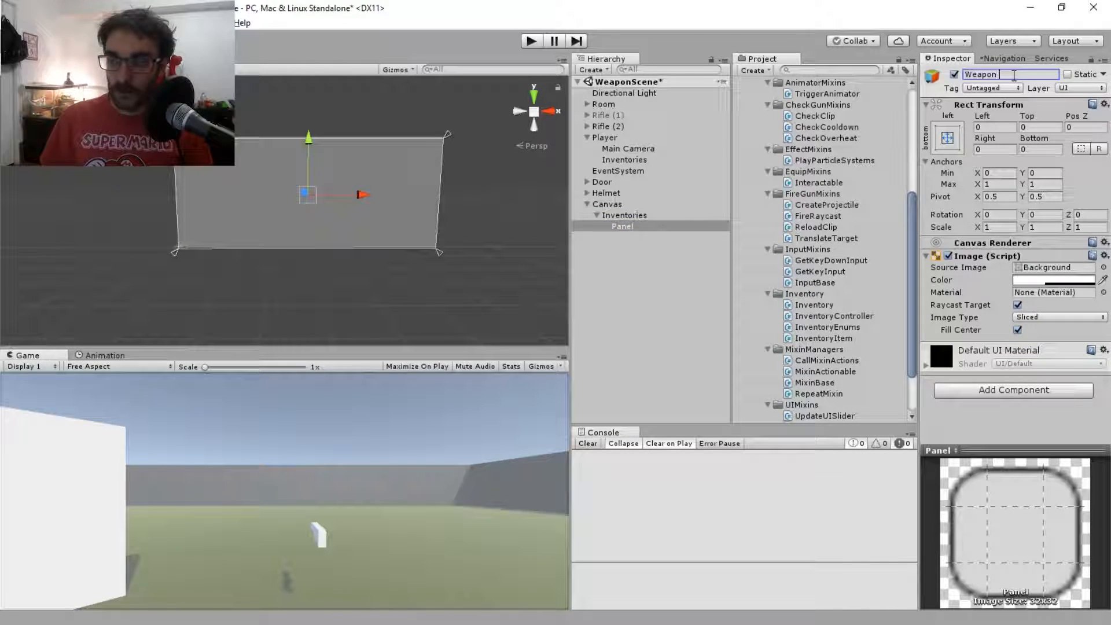
text(Inventory)
key(Return)
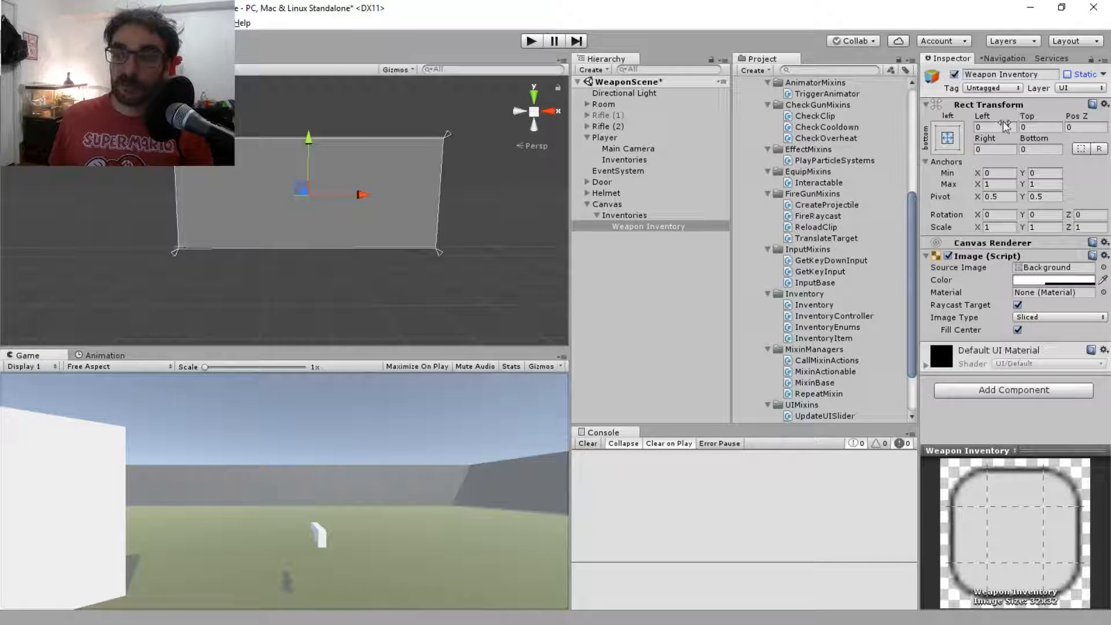
Set the Weapon Inventory panel's maximum X anchor to 0.5, try moving the panel down, and undo the move.
mouse_move(353, 109)
alt+mouse_down()
mouse_move(364, 129)
mouse_move(363, 116)
alt+mouse_up()
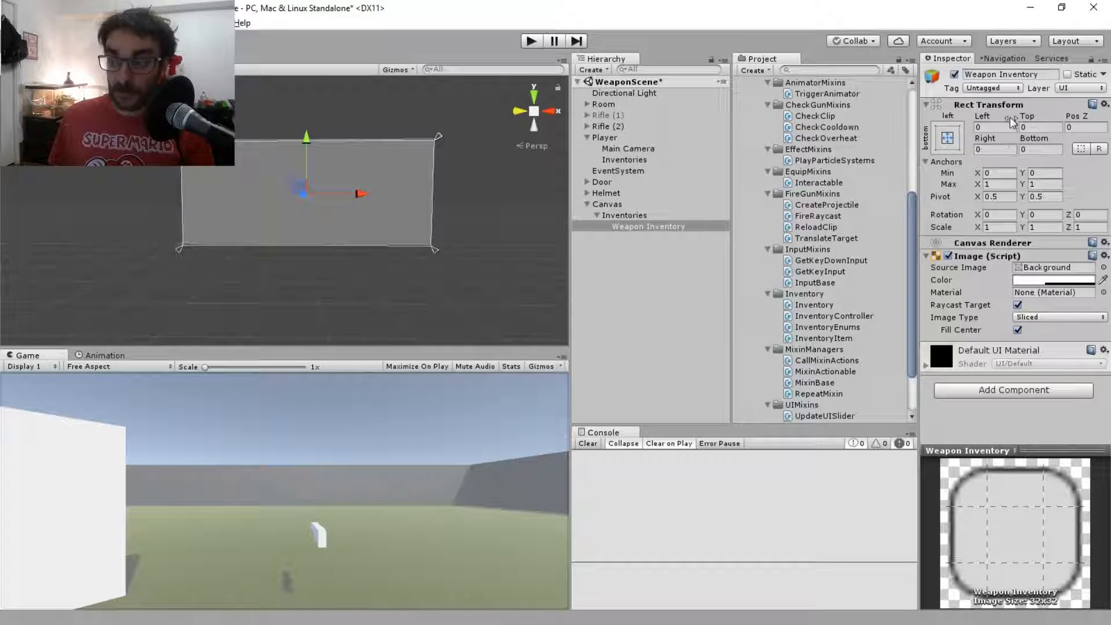
click(996, 184)
text(0.5)
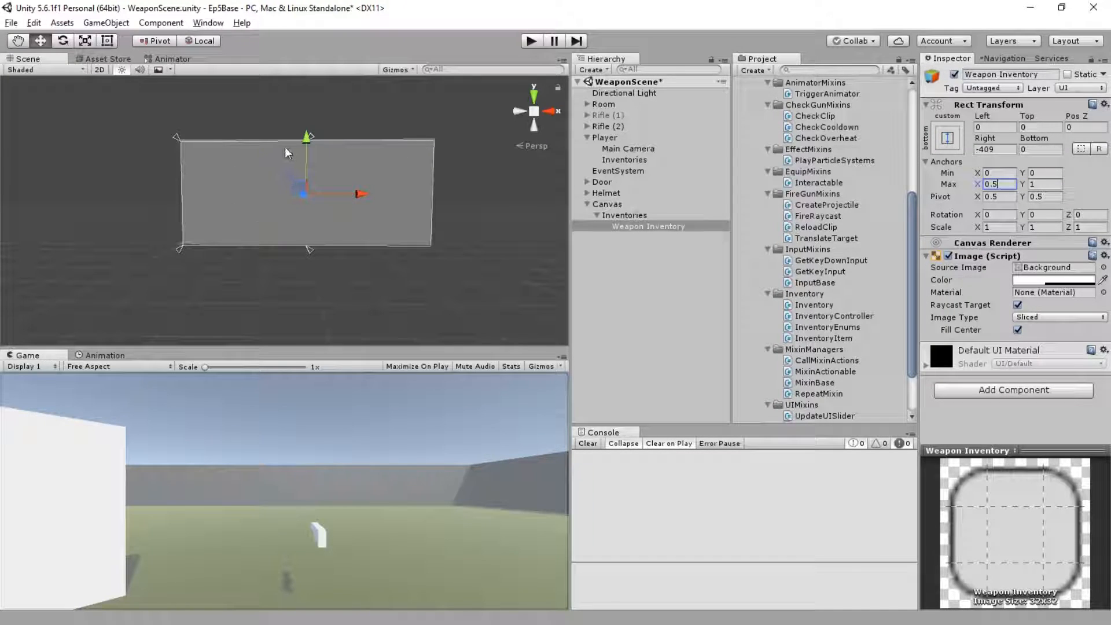
drag(307, 139, 284, 161)
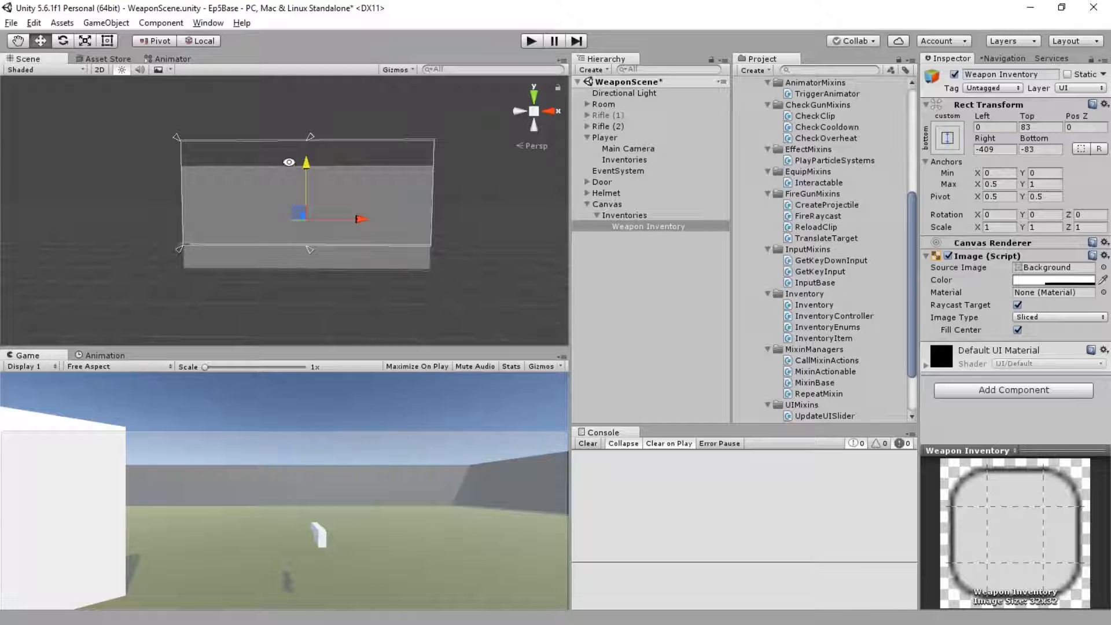
key(ctrl+z)
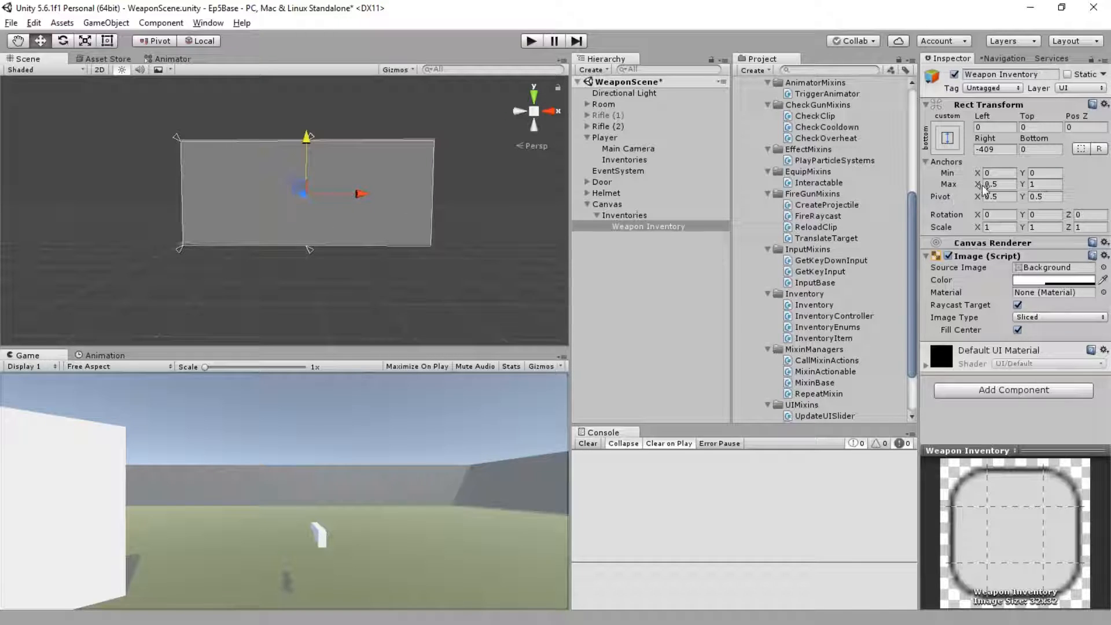
Try Right offsets of 0 and 409 on the Weapon Inventory panel, and set the offset back to -409.
click(996, 149)
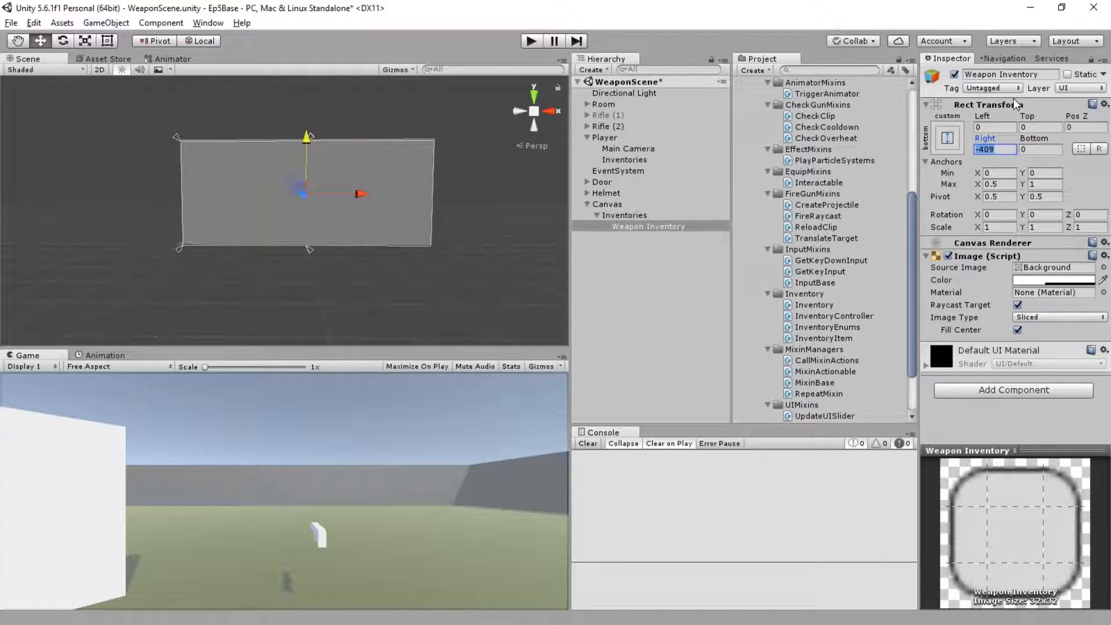
text(0)
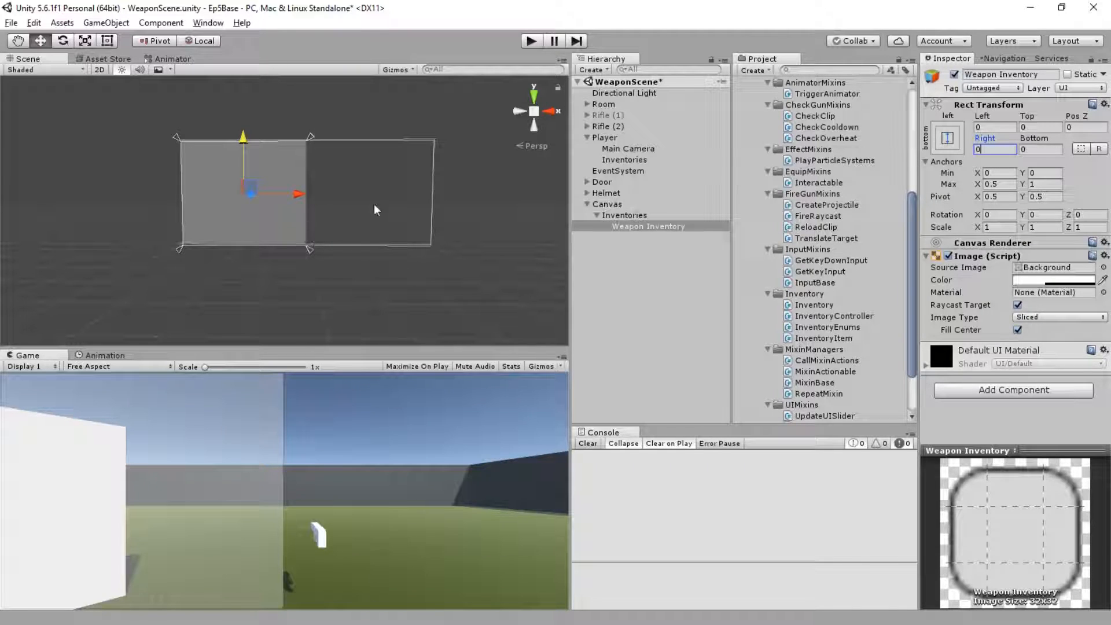
key(BackSpace)
text(409)
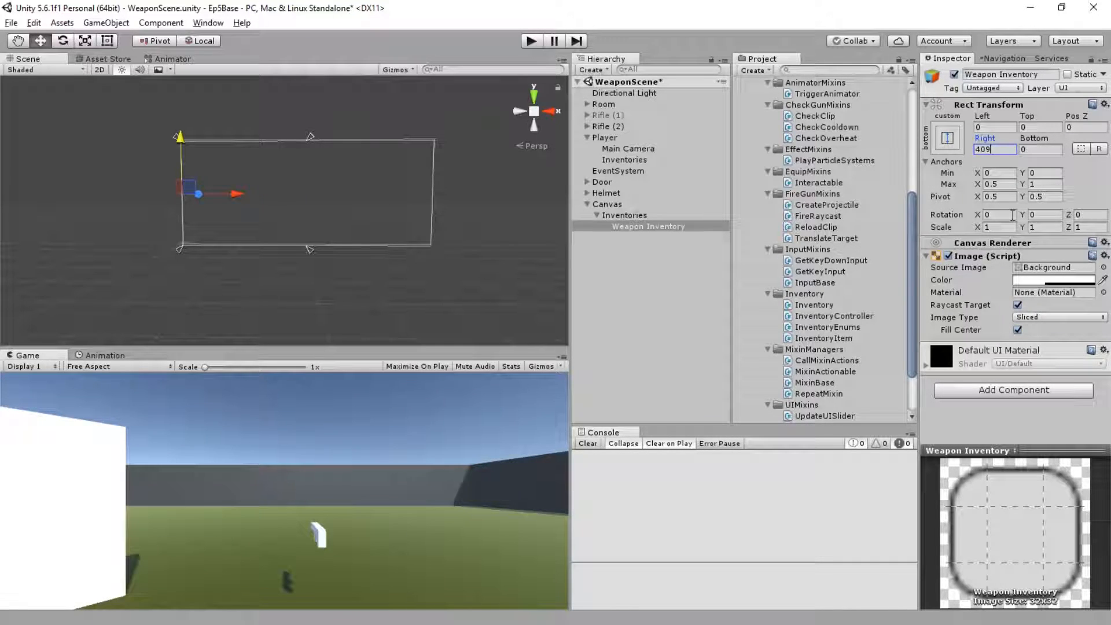
key(Home)
text(-)
key(Tab)
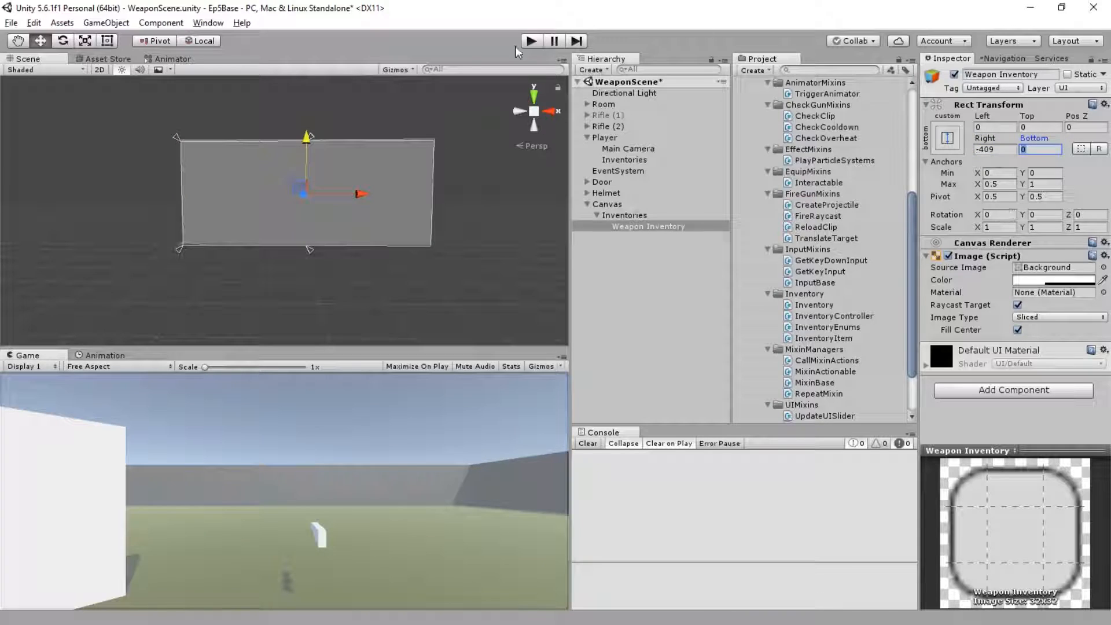
Widen the scene and game views and set the Weapon Inventory panel's maximum X anchor to 1.
drag(571, 231, 795, 243)
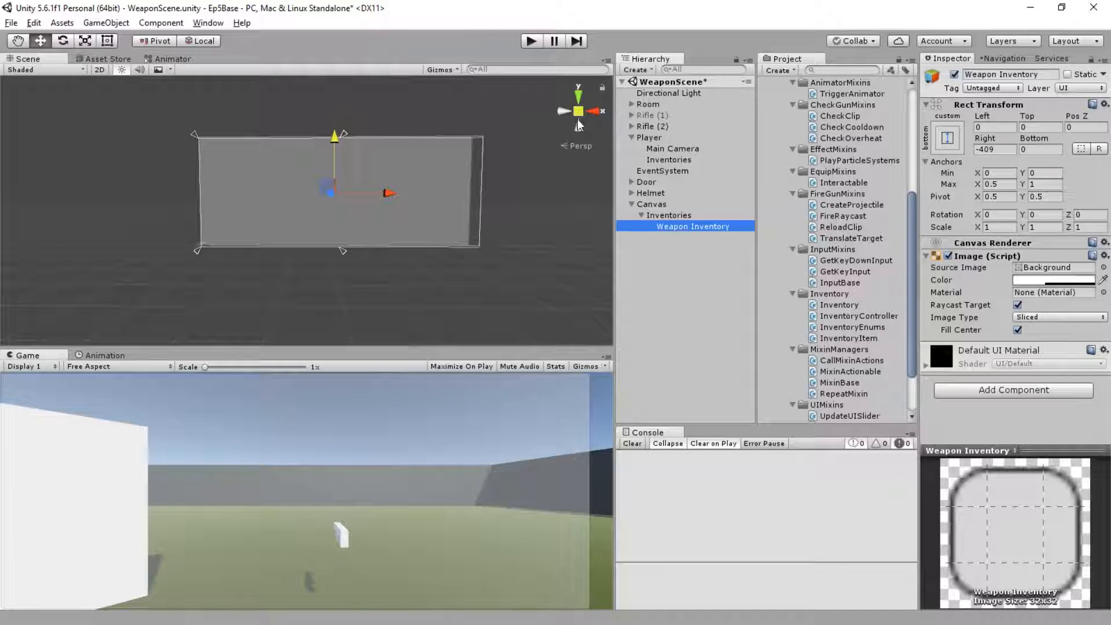
click(998, 149)
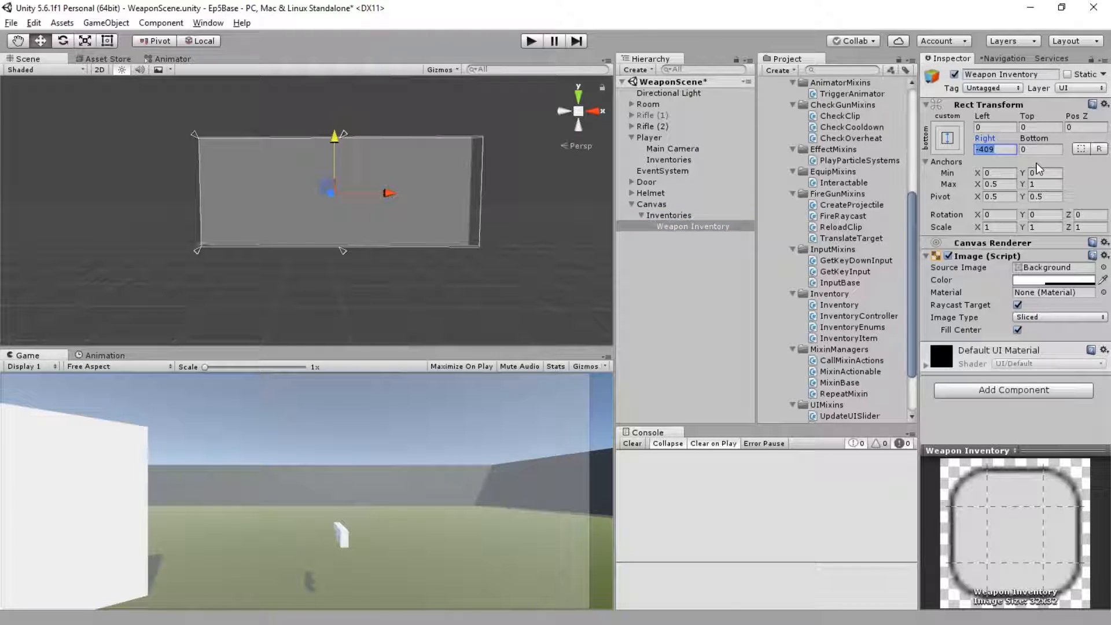
click(1000, 184)
text(1)
key(Tab)
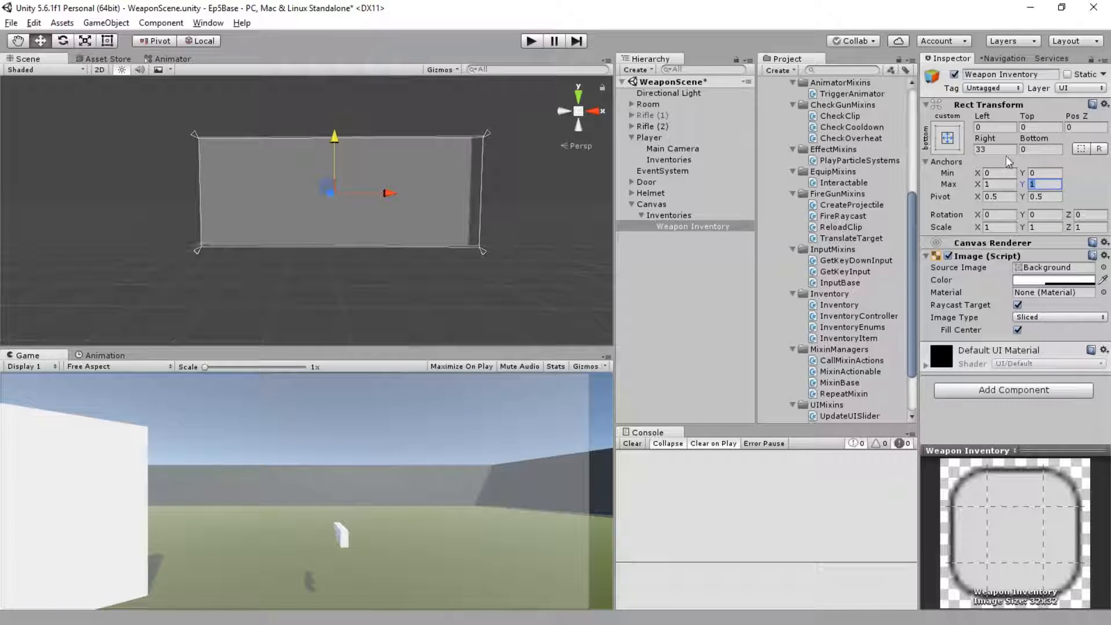
Set the Weapon Inventory panel's Left, Top and Bottom offsets to 33 to match its Right offset.
click(1012, 128)
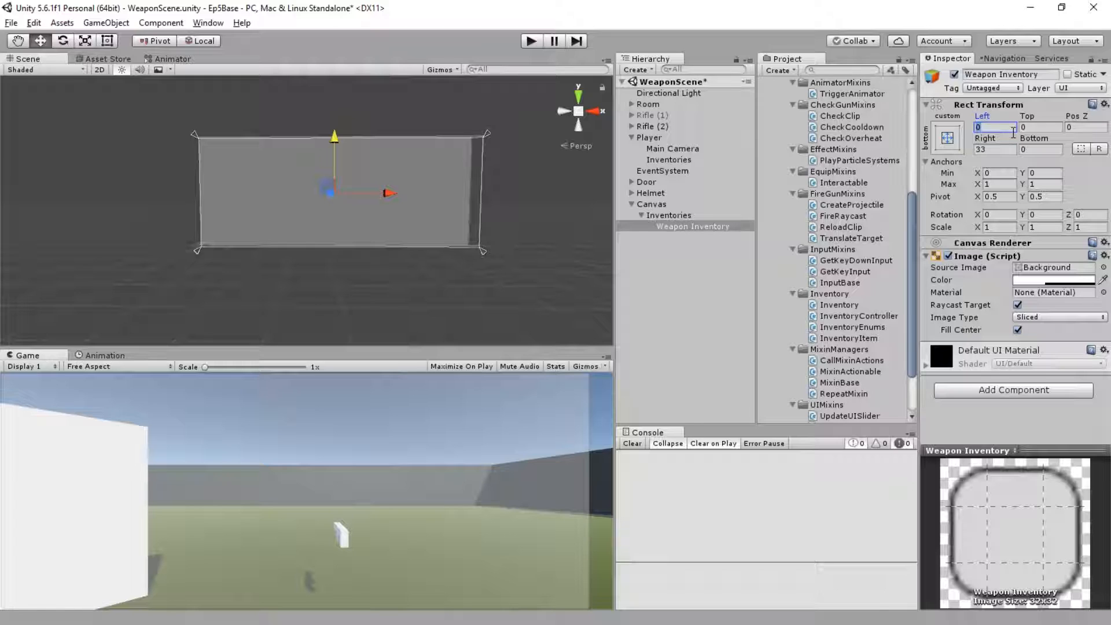
text(33)
click(1041, 128)
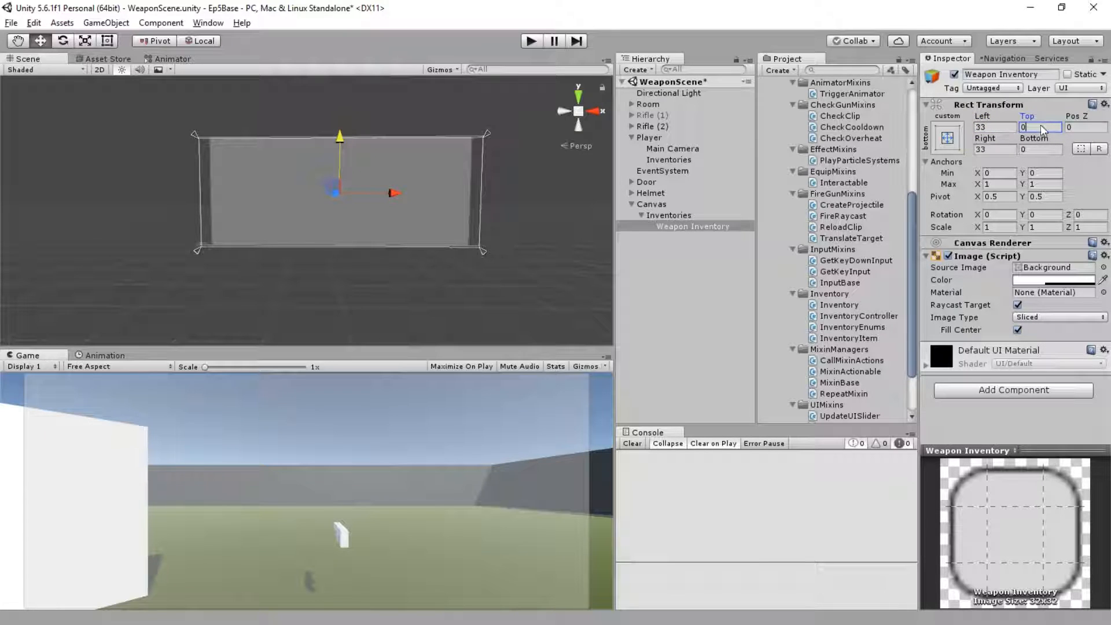
key(Tab)
key(Tab)
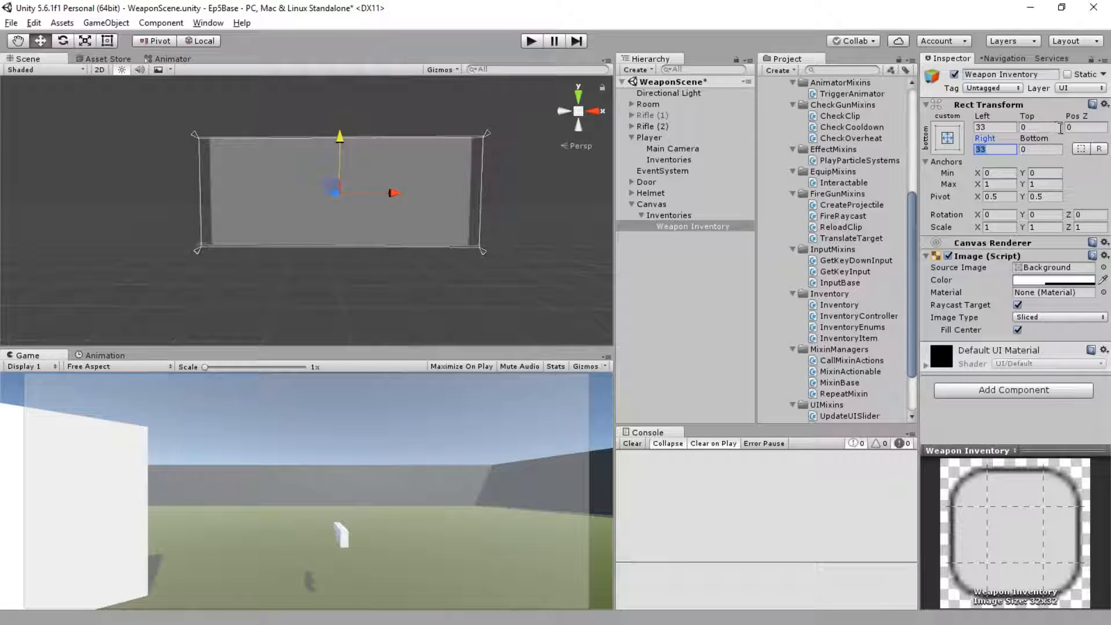
click(1040, 128)
text(33)
key(Tab)
key(Tab)
key(Tab)
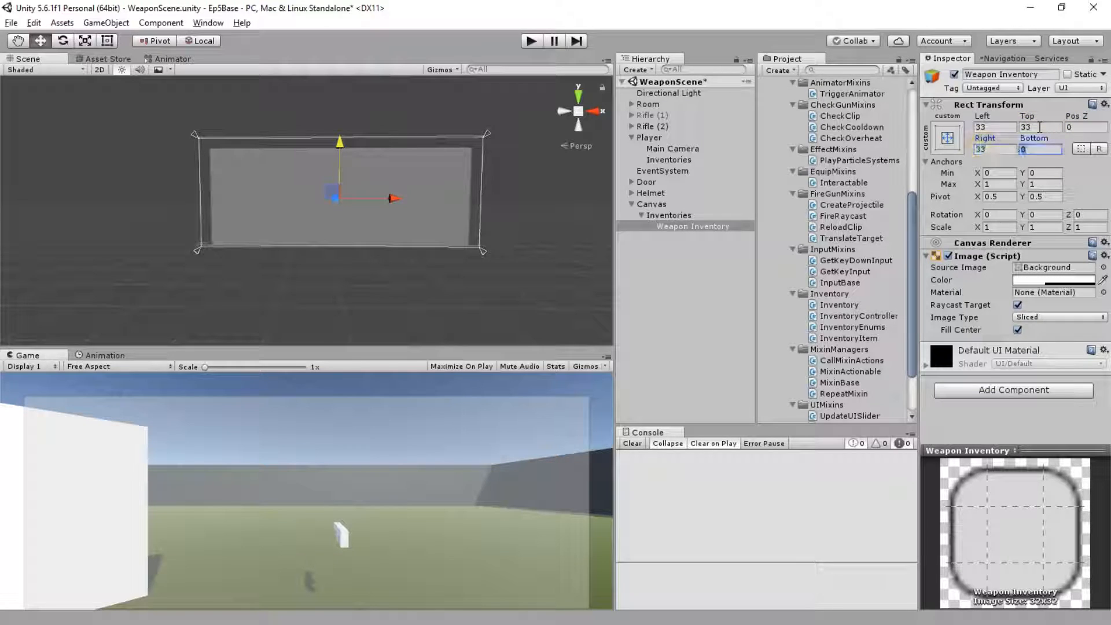
text(33)
key(Tab)
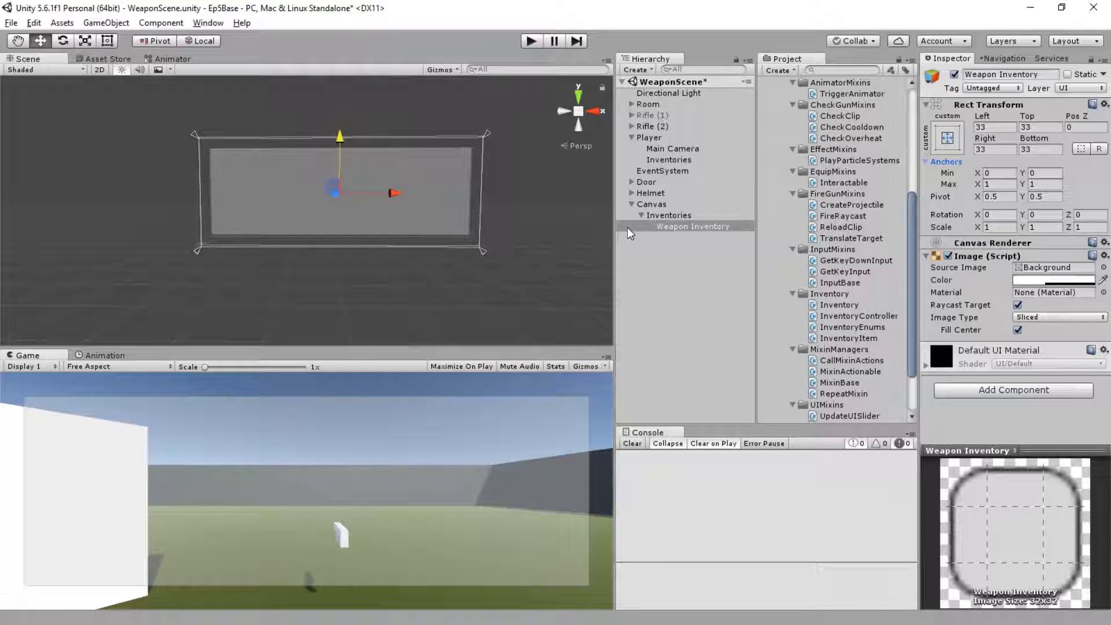
Make the game view taller and narrower to test how the Weapon Inventory panel's margins respond.
mouse_move(615, 398)
mouse_down()
mouse_move(341, 397)
mouse_move(718, 397)
mouse_move(168, 391)
mouse_move(614, 386)
mouse_up()
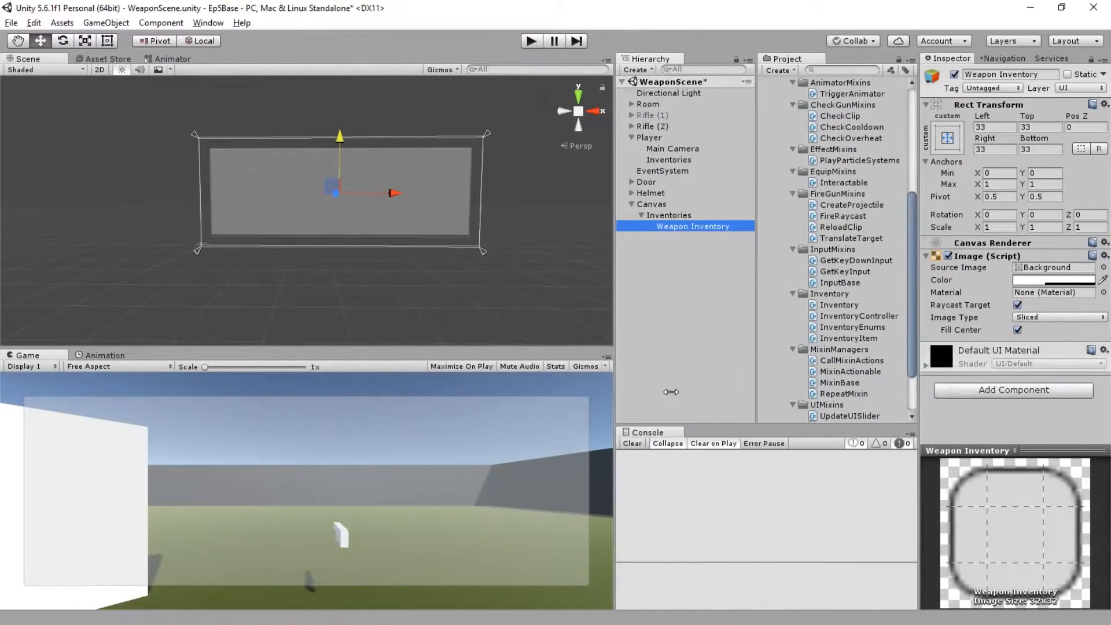
drag(452, 347, 435, 302)
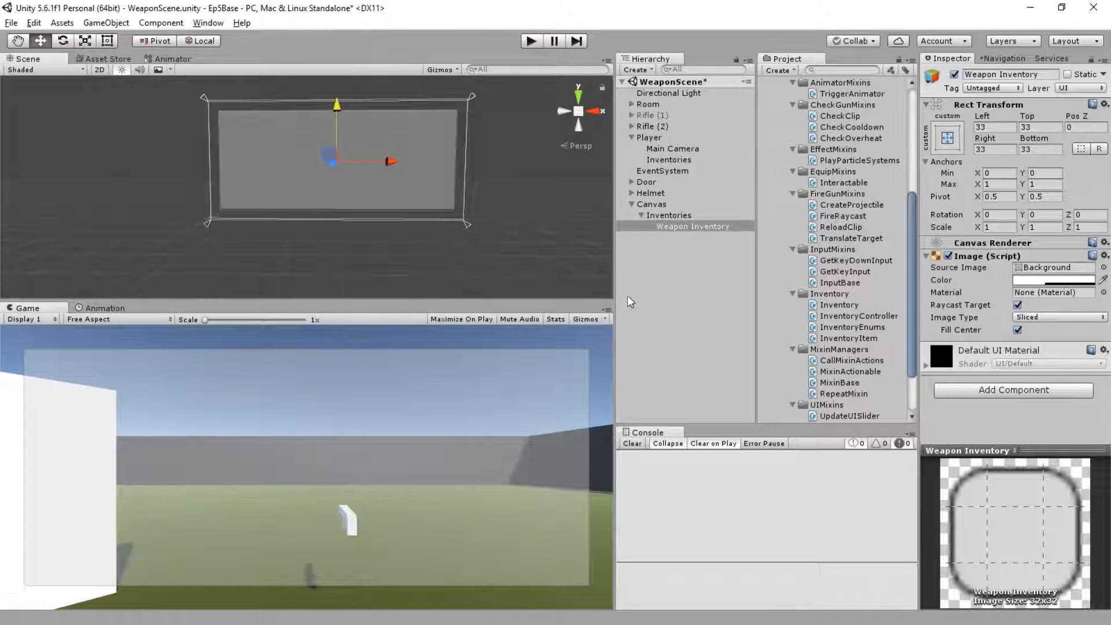
drag(616, 297, 490, 298)
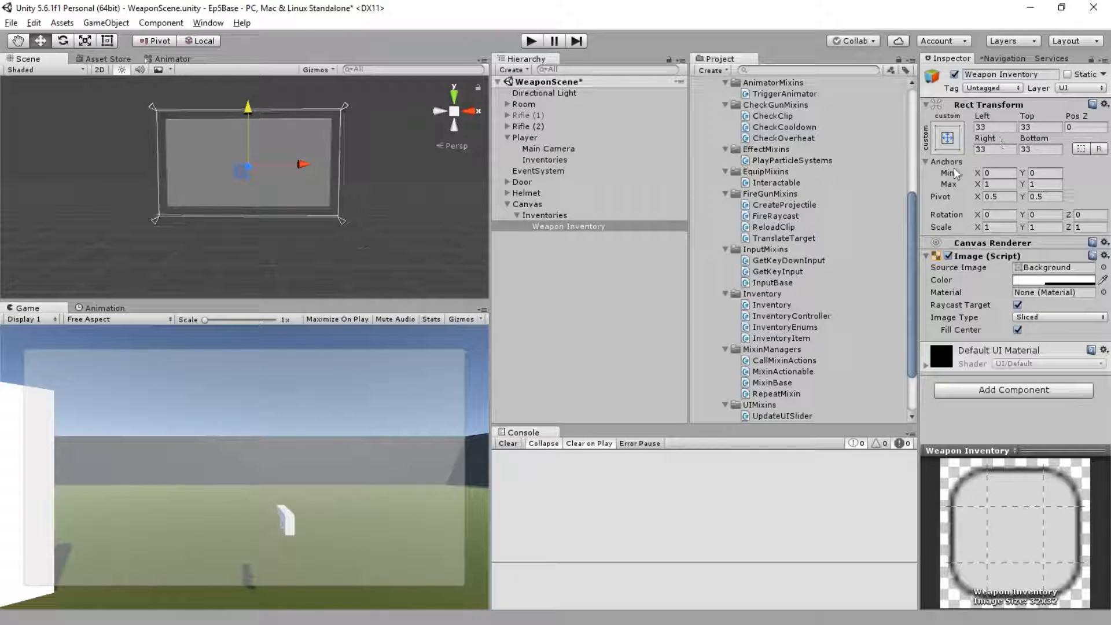
Set the Weapon Inventory panel's Left, Top, Right and Bottom offsets to 0.
click(986, 127)
text(0)
key(Tab)
text(0)
key(Tab)
key(Tab)
text(0)
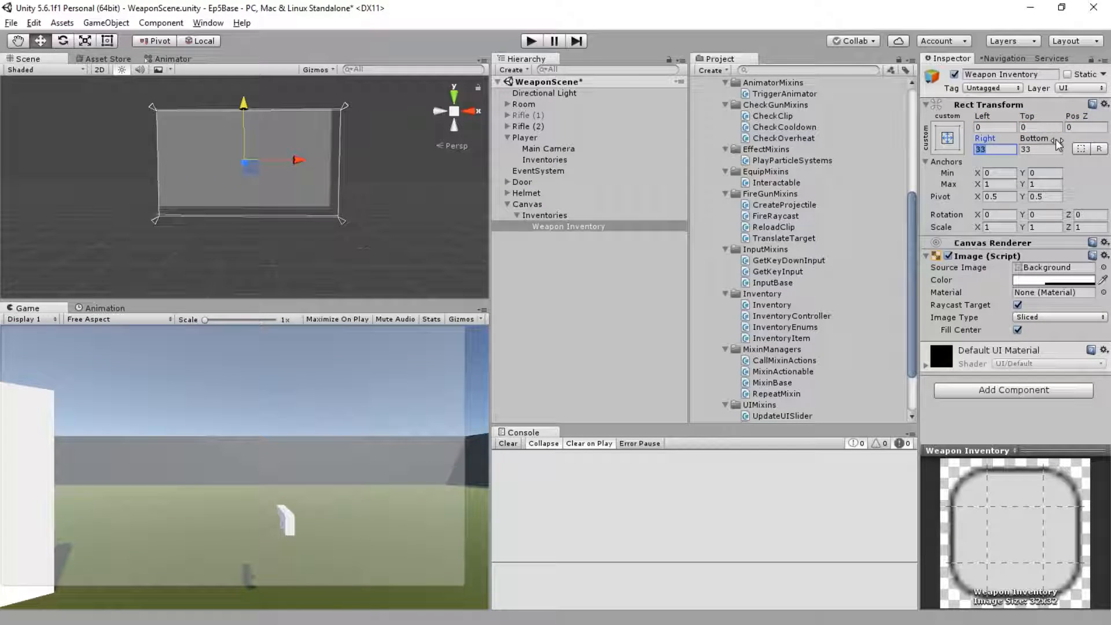
key(Tab)
text(0)
key(Tab)
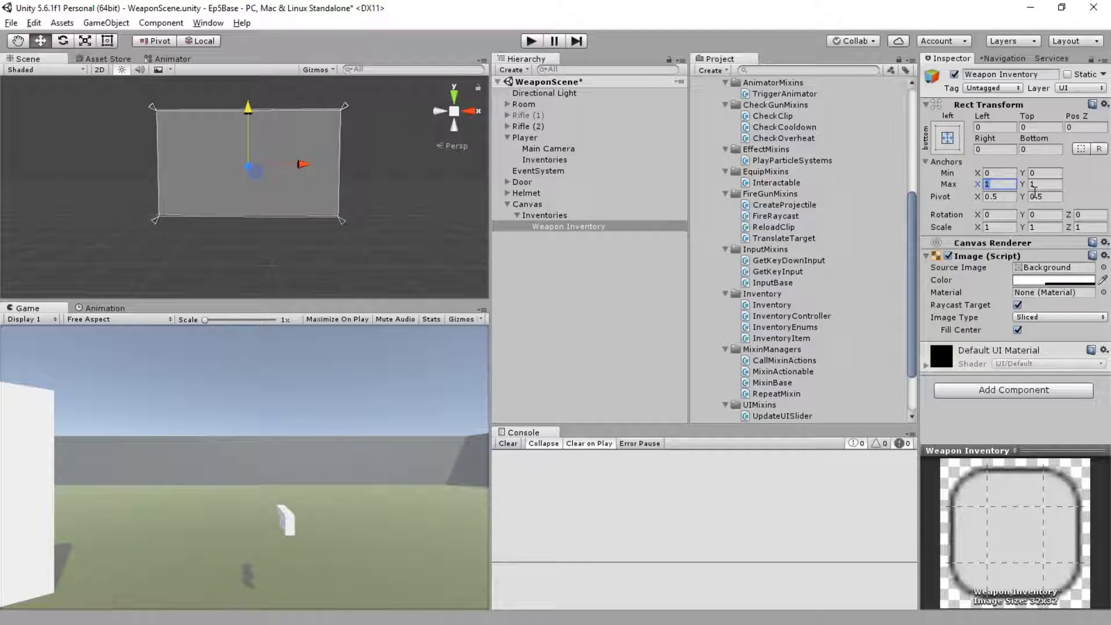
Set the Weapon Inventory panel's maximum X anchor to 0 and inspect its anchor handles in the scene.
text(0)
key(Tab)
middle_drag(163, 138, 294, 158)
scroll(295, 169, up, 3)
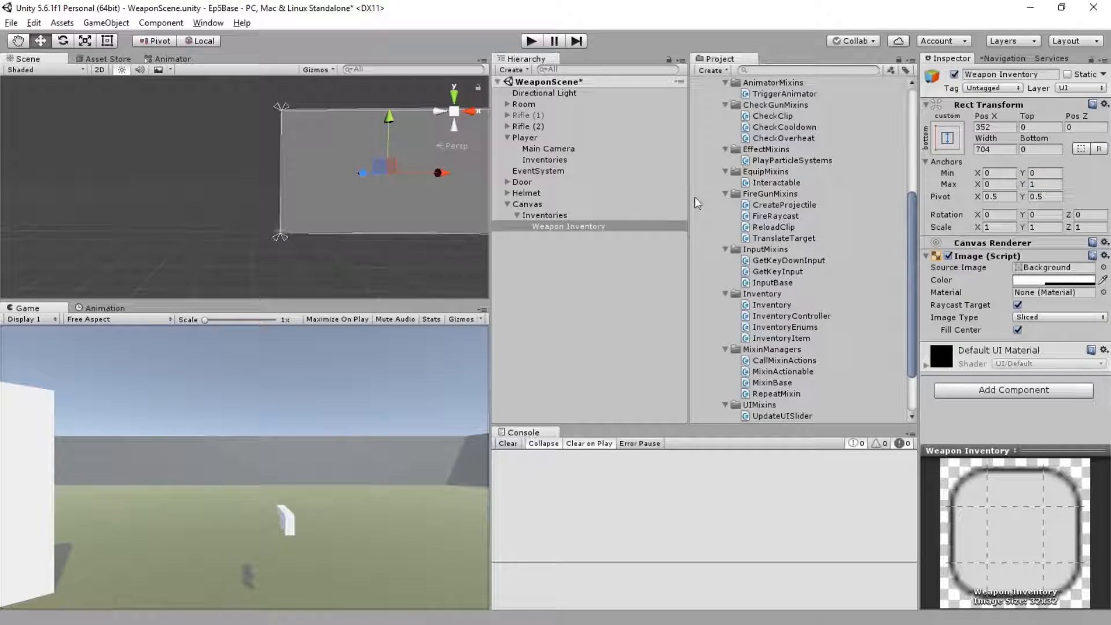
Widen the game view to test how the Weapon Inventory panel's width responds with both X anchors at 0.
click(1002, 150)
click(1000, 150)
double_click(998, 149)
middle_drag(278, 263, 151, 252)
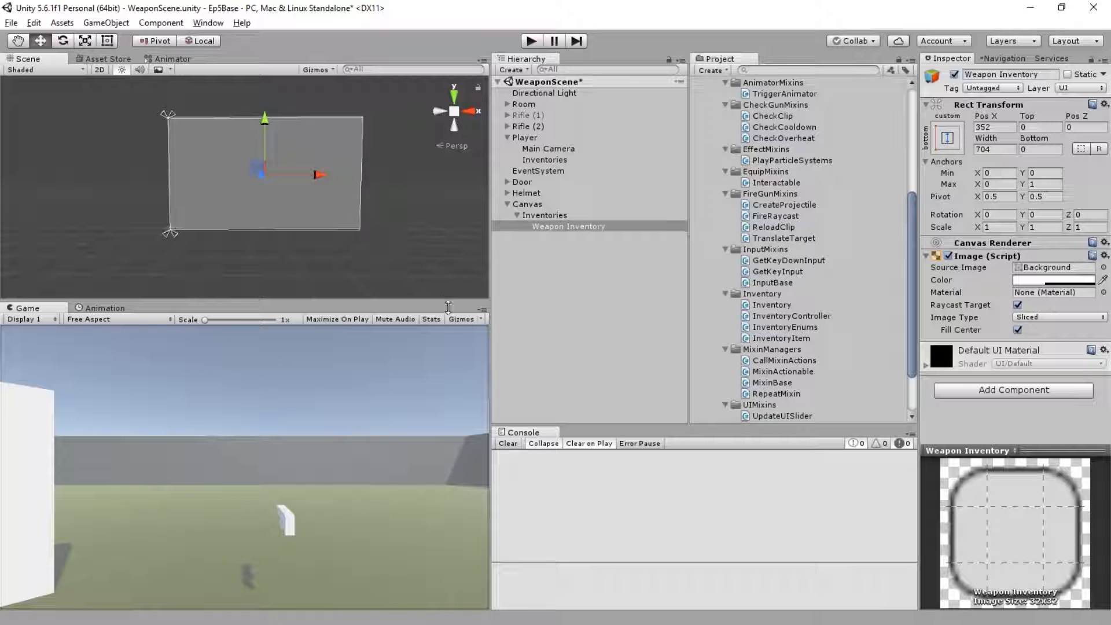
drag(490, 347, 615, 379)
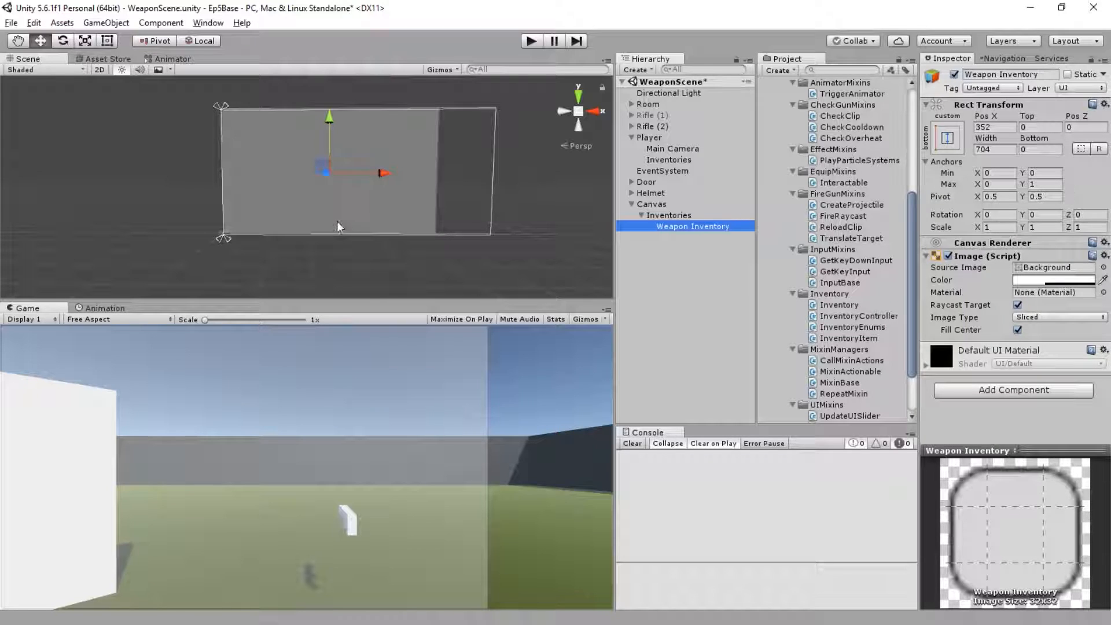
click(948, 139)
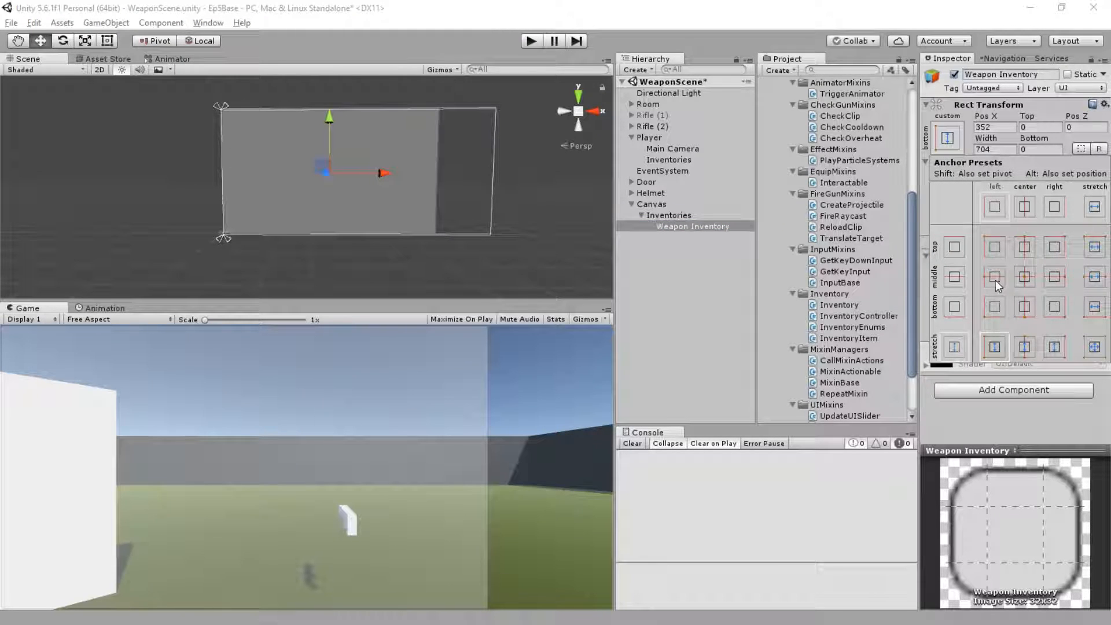
key(shift)
click(964, 149)
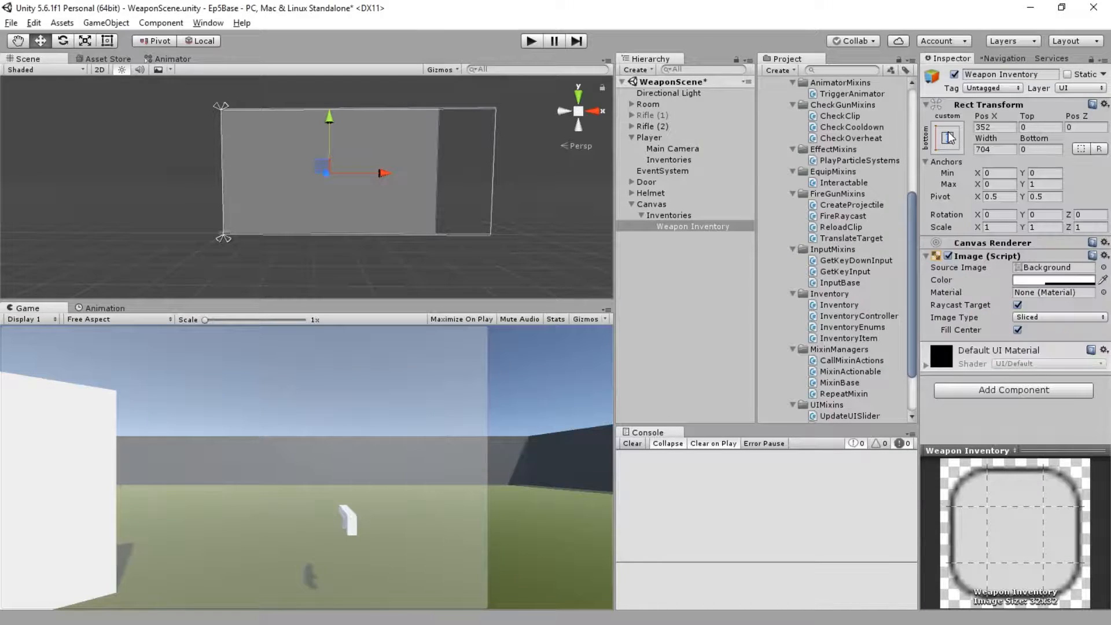
click(950, 139)
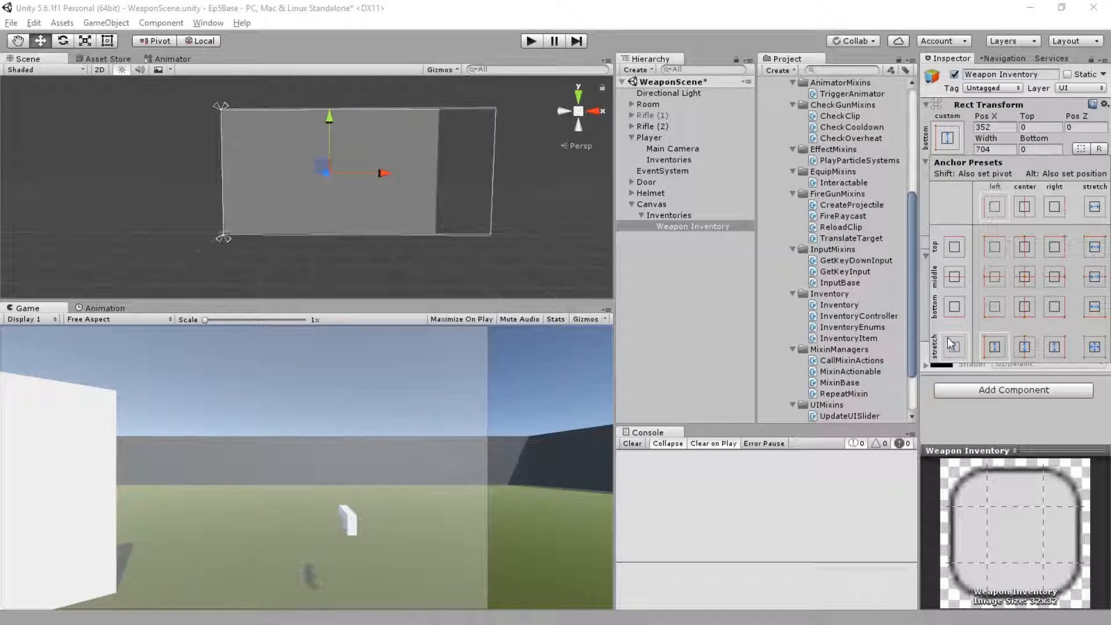
click(947, 137)
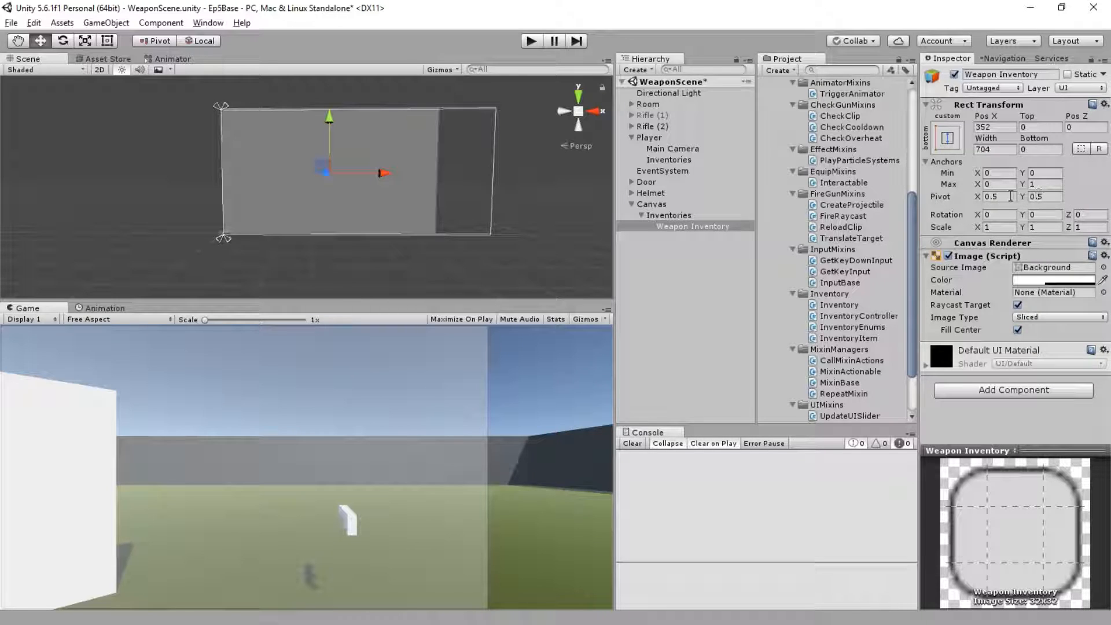
Apply the middle-left anchor preset to the Weapon Inventory panel, including pivot and position, and set its width to 100.
click(947, 138)
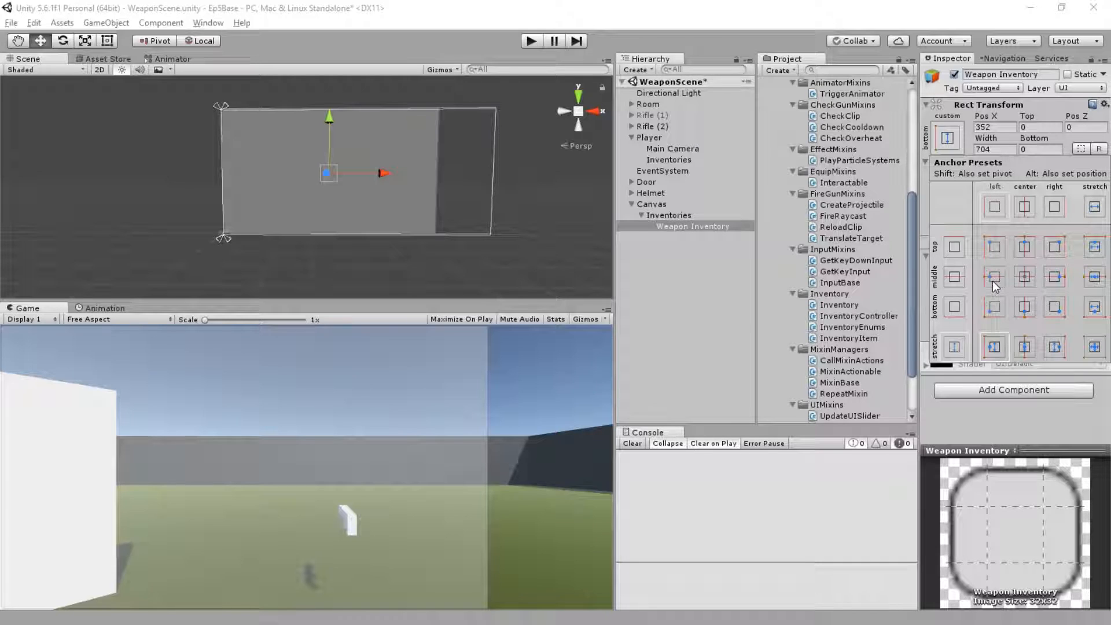
alt+shift+click(993, 280)
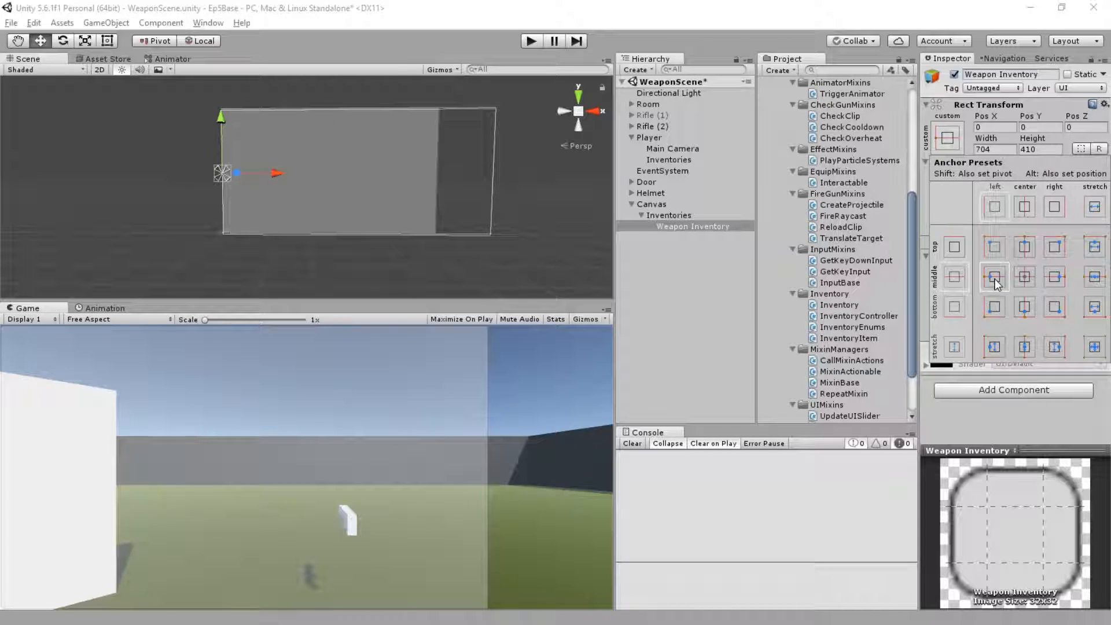
click(998, 152)
click(988, 129)
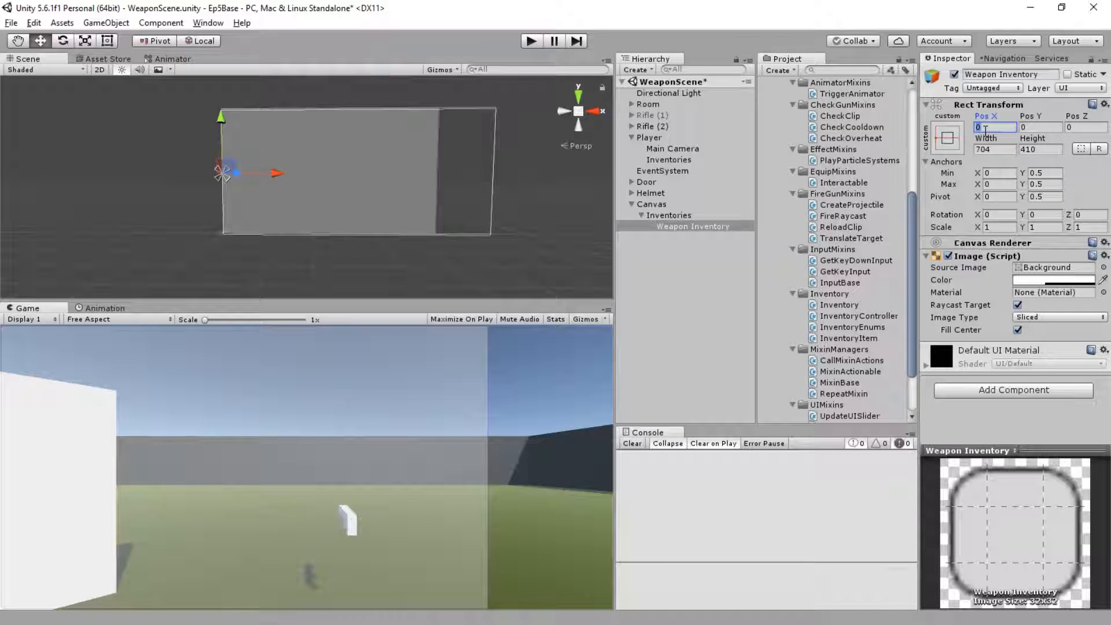
click(1002, 150)
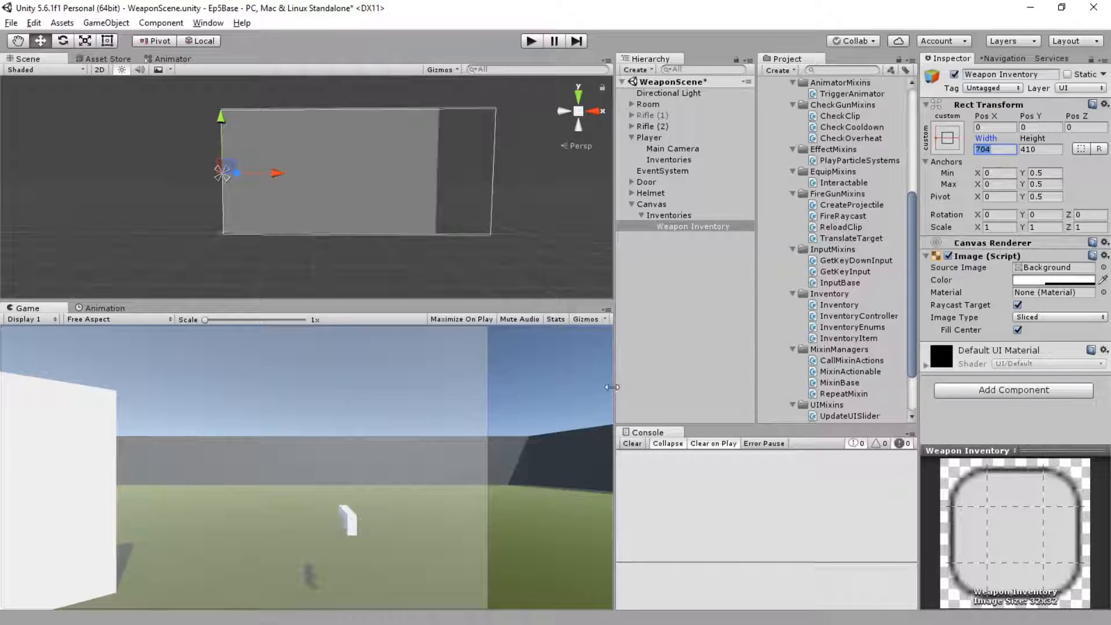
text(100)
key(Tab)
Make the game view narrower and taller to check how the left-anchored Weapon Inventory panel behaves.
drag(614, 379, 449, 404)
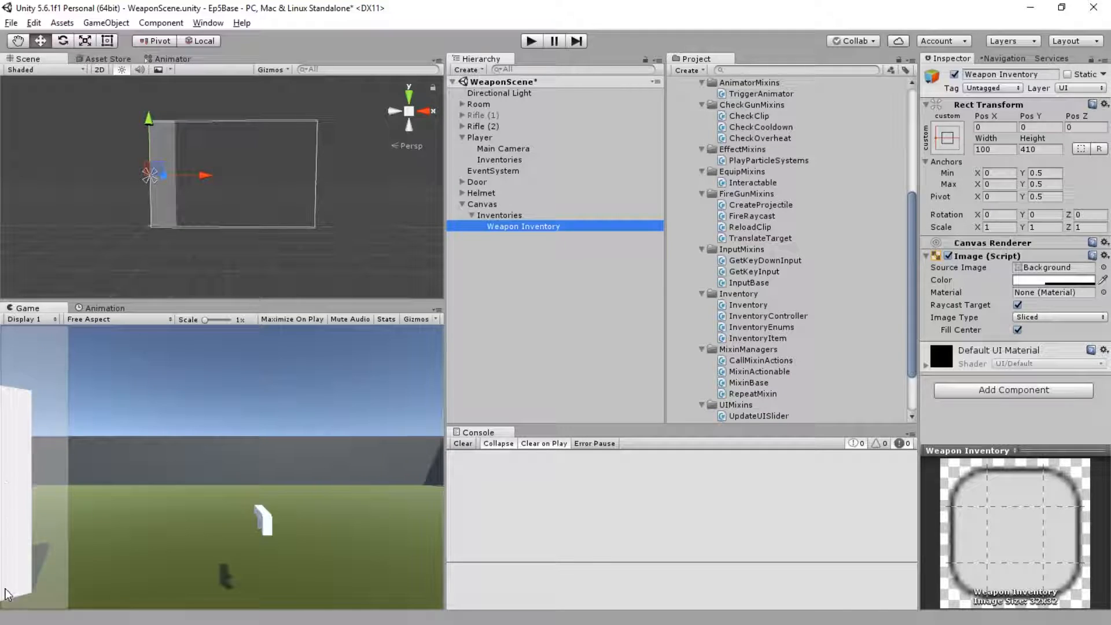
drag(444, 371, 408, 408)
drag(188, 300, 186, 225)
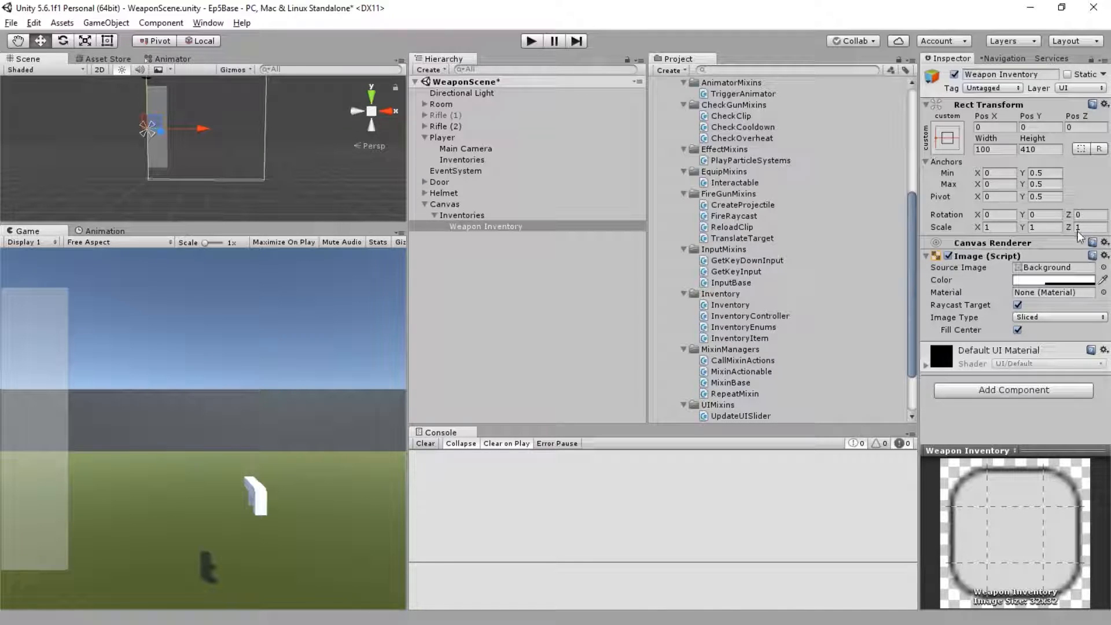
Set the Weapon Inventory panel's minimum Y anchor to 0 and maximum Y anchor to 1.
click(1045, 173)
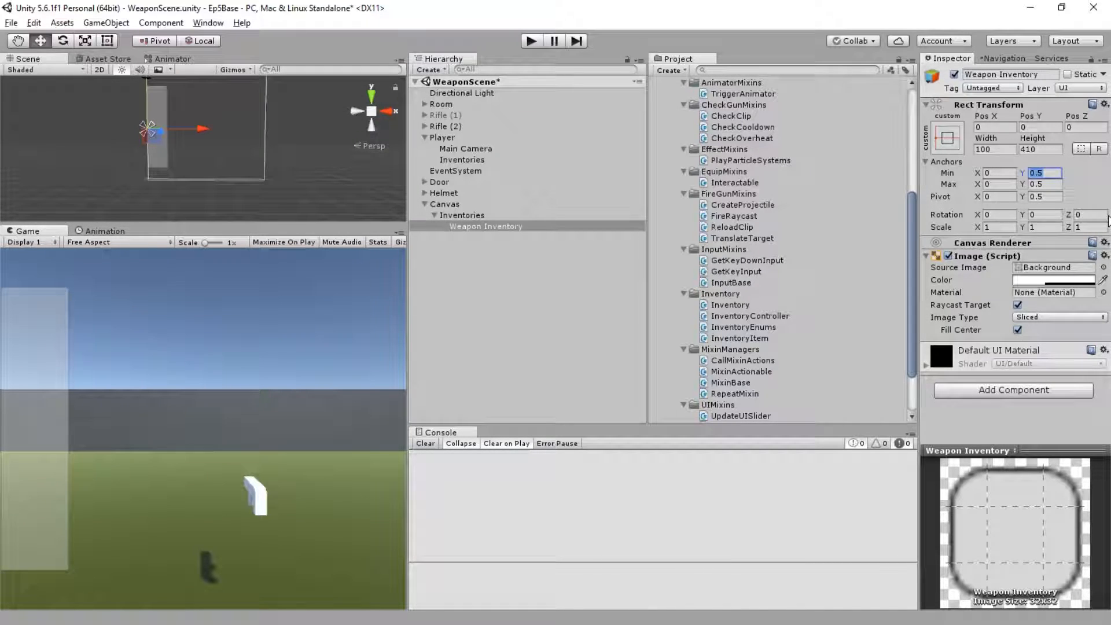
text(0)
key(Tab)
key(Tab)
text(1)
key(Tab)
middle_drag(264, 144, 291, 162)
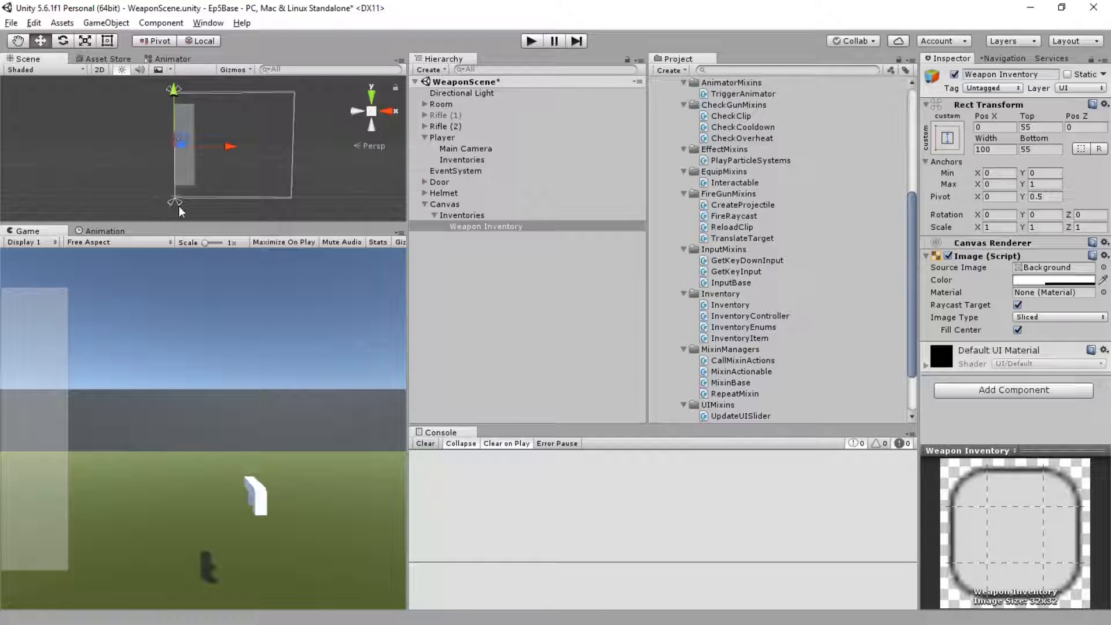
Set the Weapon Inventory panel's Top and Bottom offsets to 0.
drag(170, 223, 176, 293)
click(1039, 126)
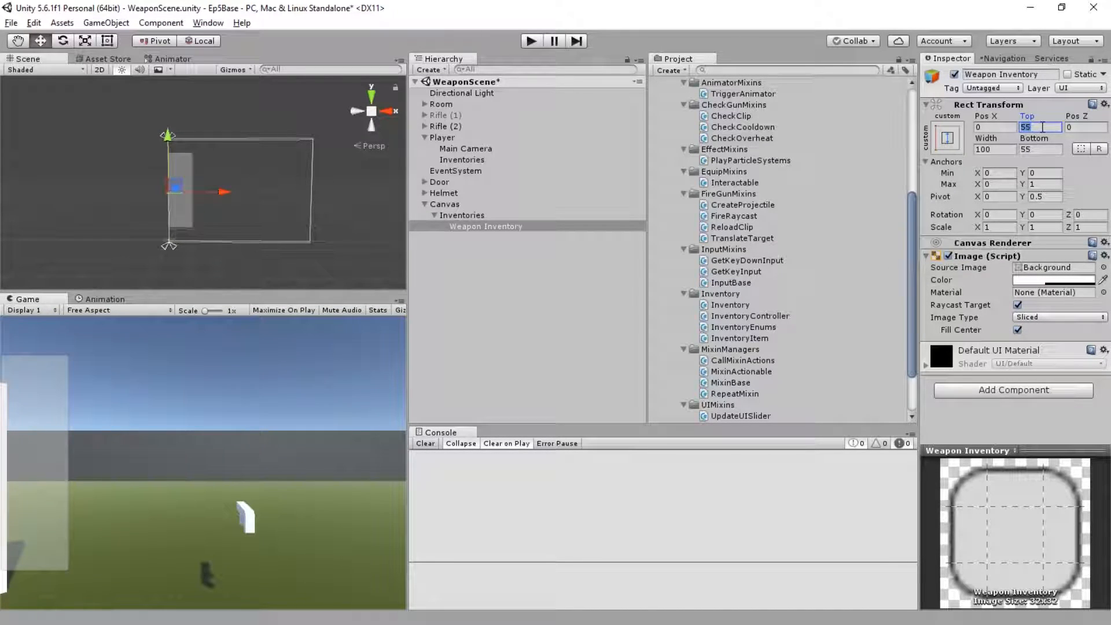
text(0)
key(Tab)
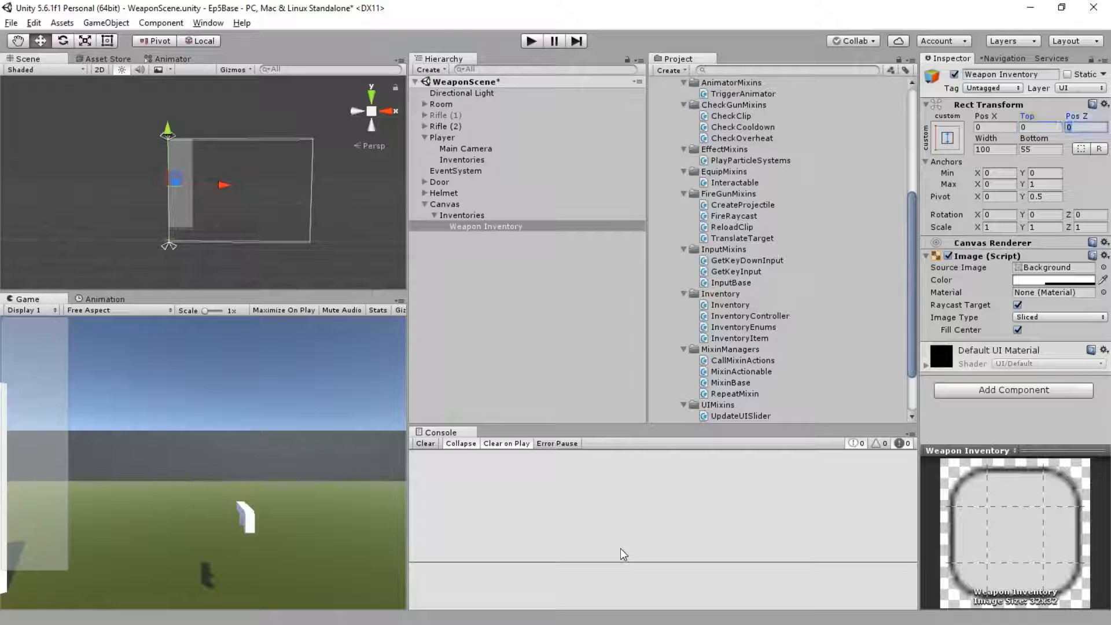
click(1038, 147)
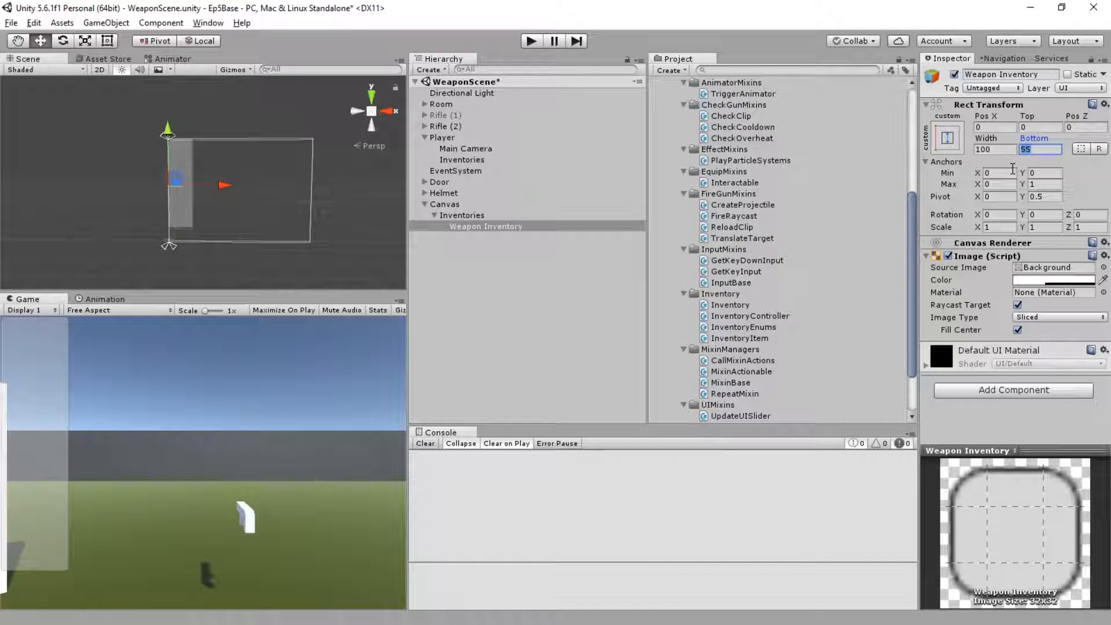
text(0)
key(Tab)
Resize the game view in both directions to test how the full-height Weapon Inventory panel stretches.
drag(173, 293, 176, 250)
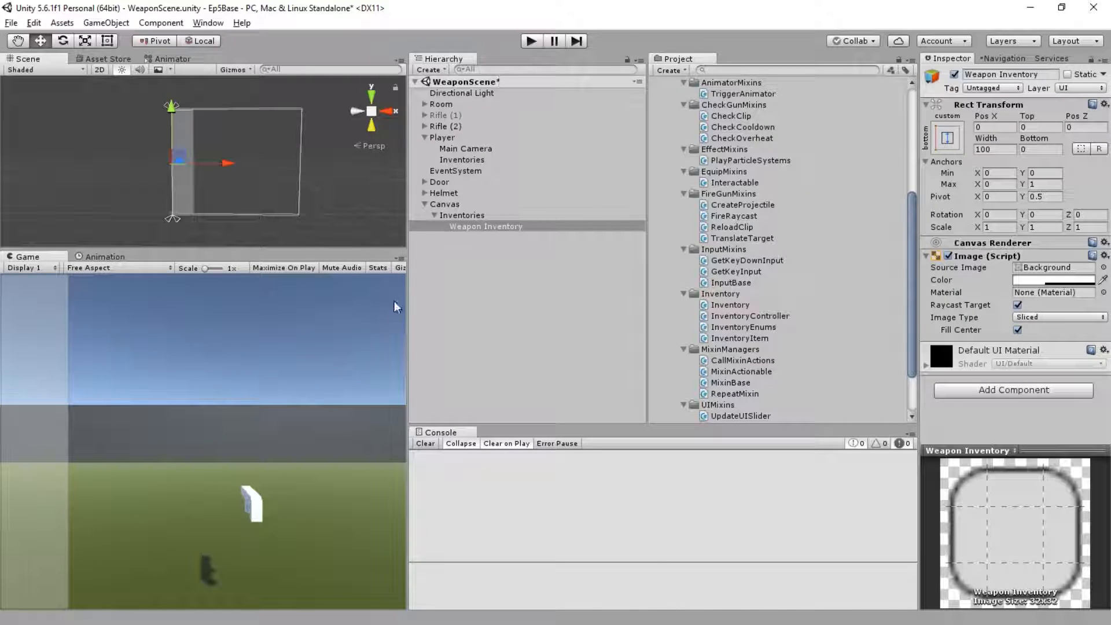
drag(411, 296, 433, 328)
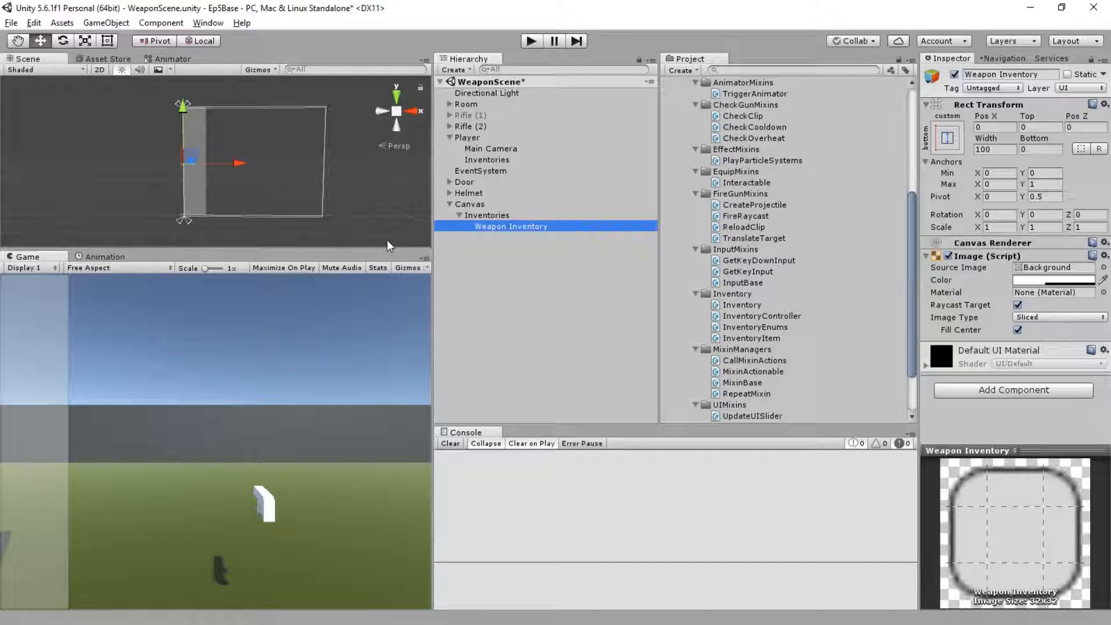
drag(381, 250, 377, 292)
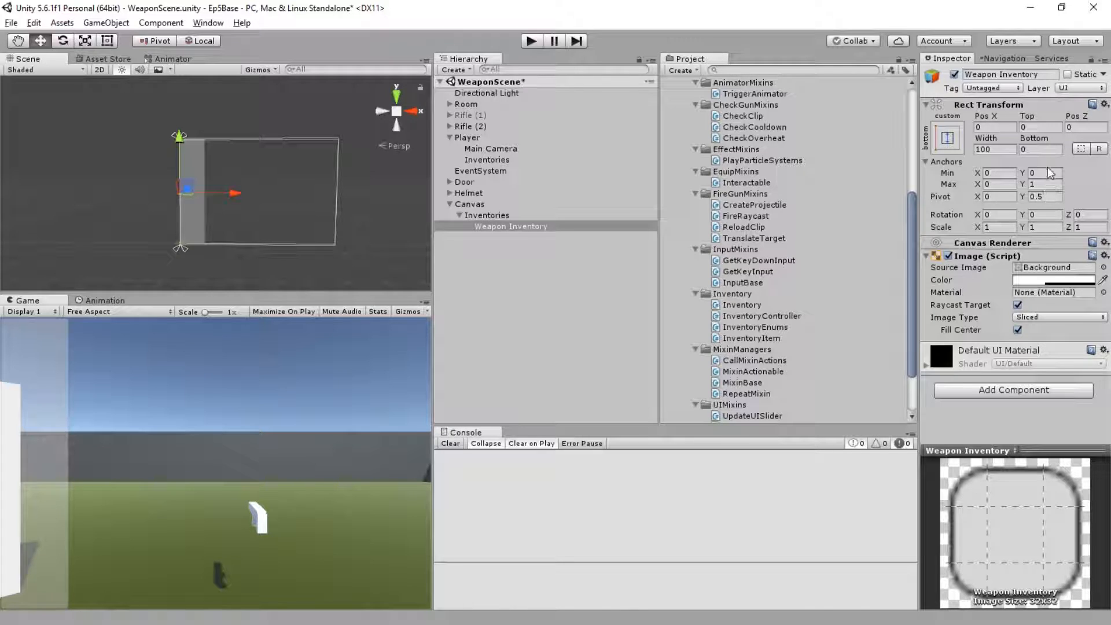
Set the Weapon Inventory panel's Top and Bottom offsets to 20 and its width to 75.
click(1042, 128)
text(20)
key(Tab)
click(1028, 150)
text(20)
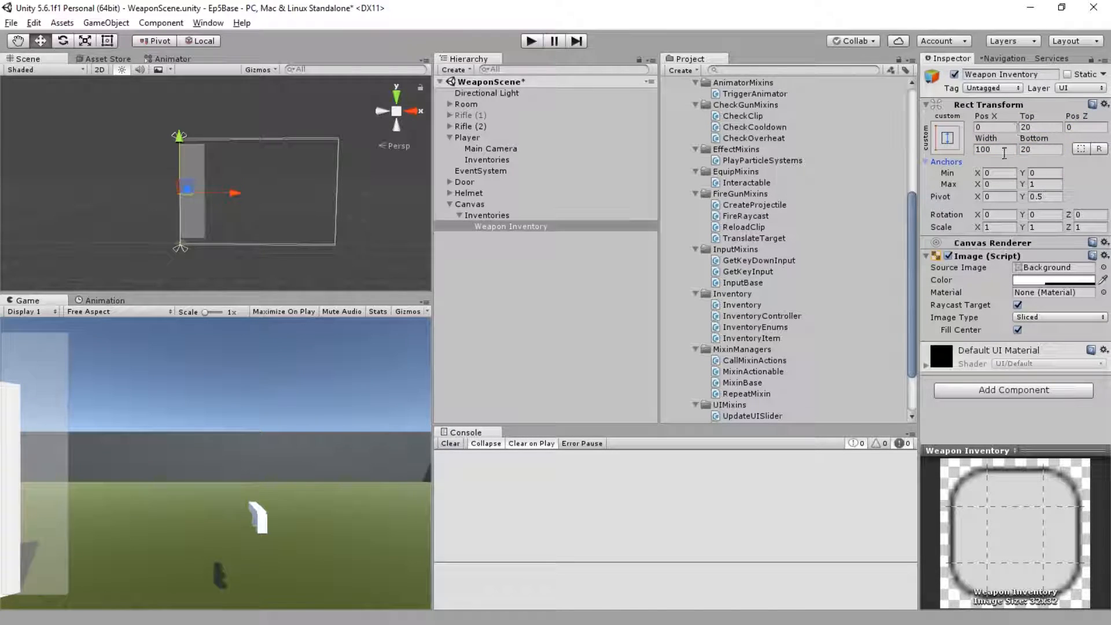
text(75)
key(Tab)
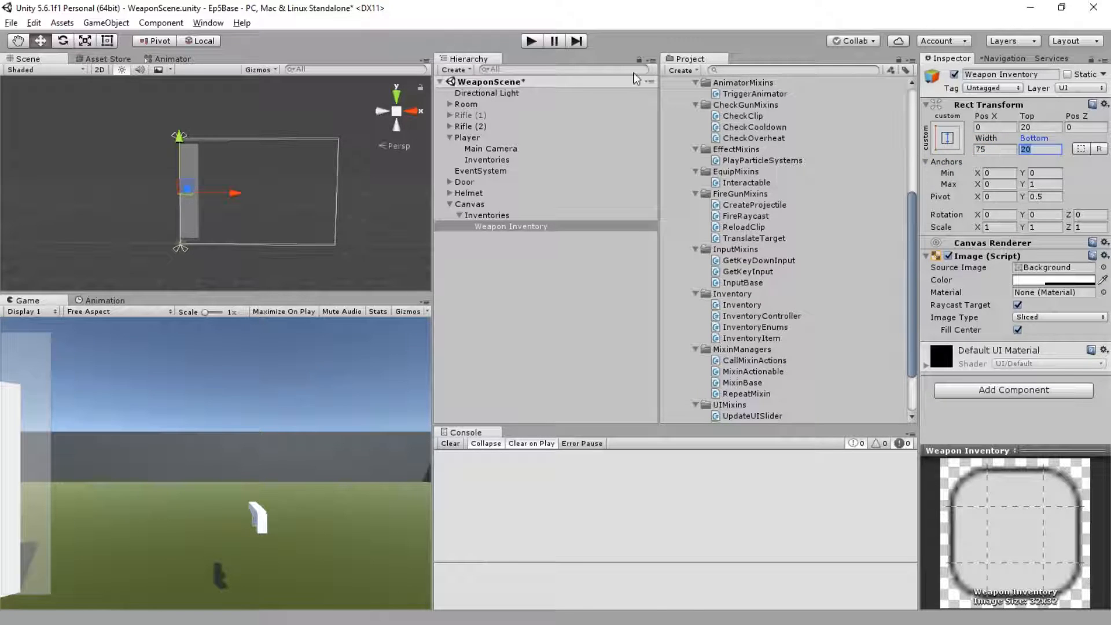
Add a Vertical Layout Group component to the Weapon Inventory panel and review its layout settings.
scroll(202, 272, down, 1)
mouse_move(195, 291)
mouse_down()
mouse_move(209, 354)
mouse_move(198, 205)
mouse_move(202, 313)
mouse_move(204, 286)
mouse_move(206, 297)
mouse_up()
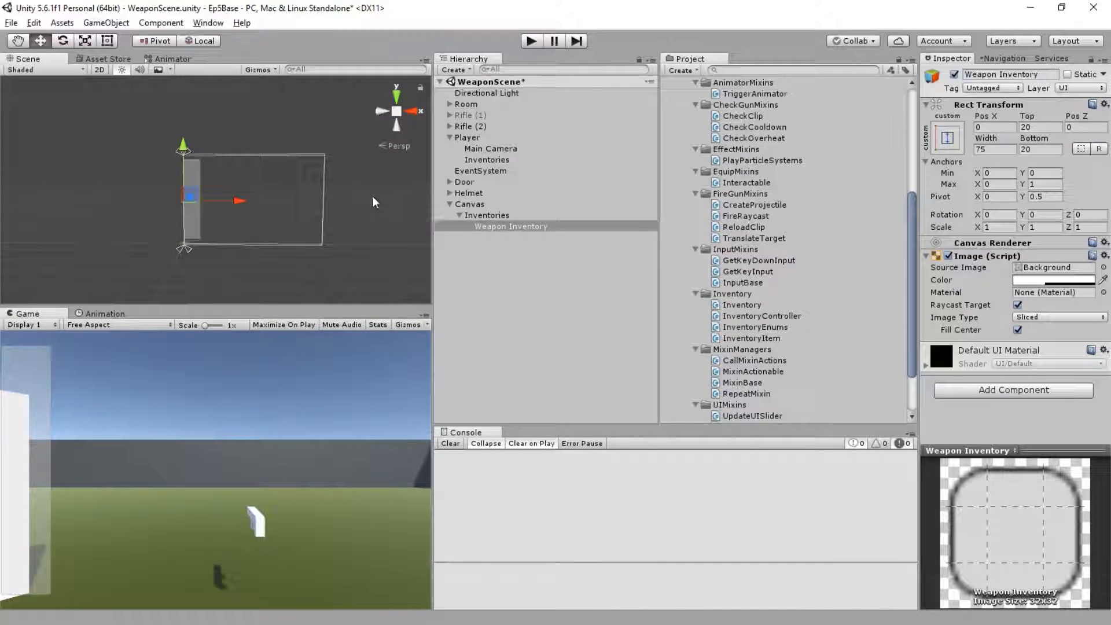
click(983, 394)
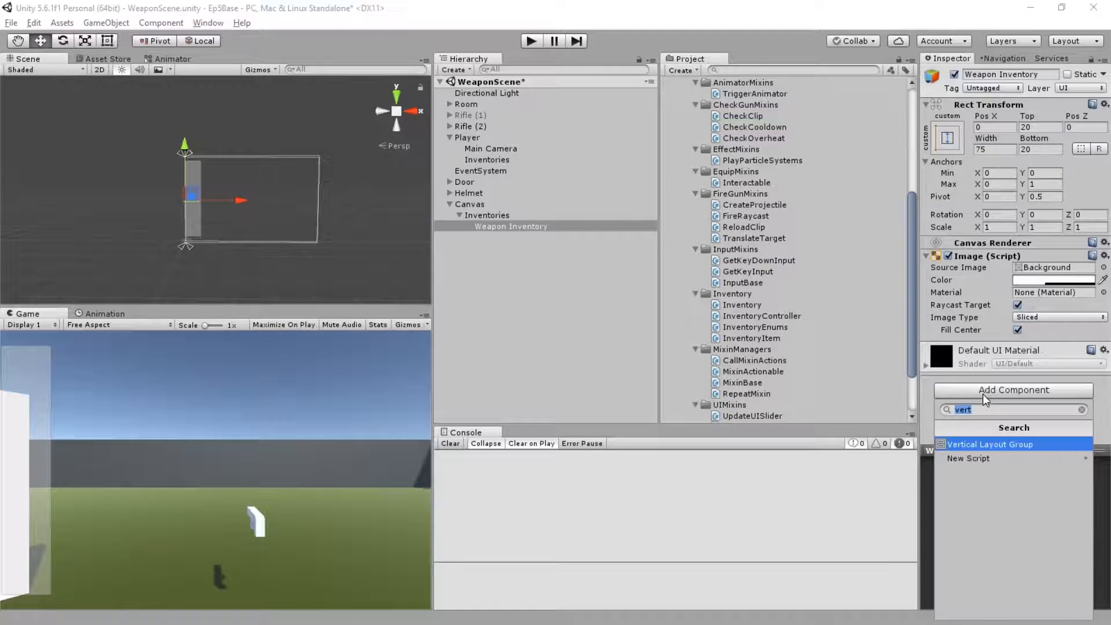
text(vertica)
key(Return)
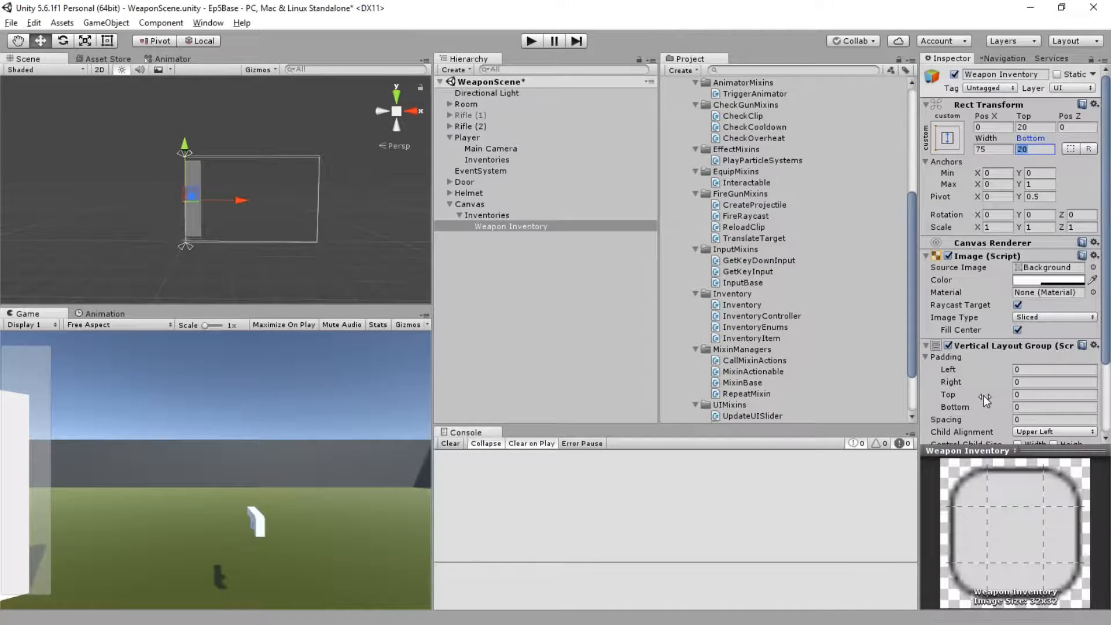
scroll(984, 324, down, 3)
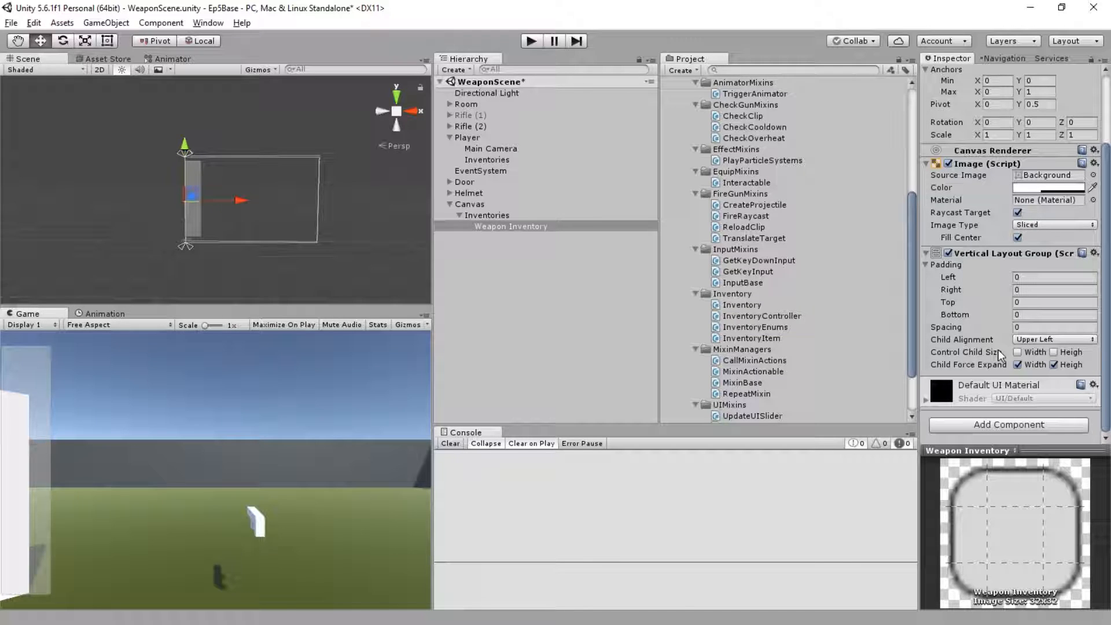
Create a UI Image as a child of Weapon Inventory and name it InventorySlot.
right_click(528, 226)
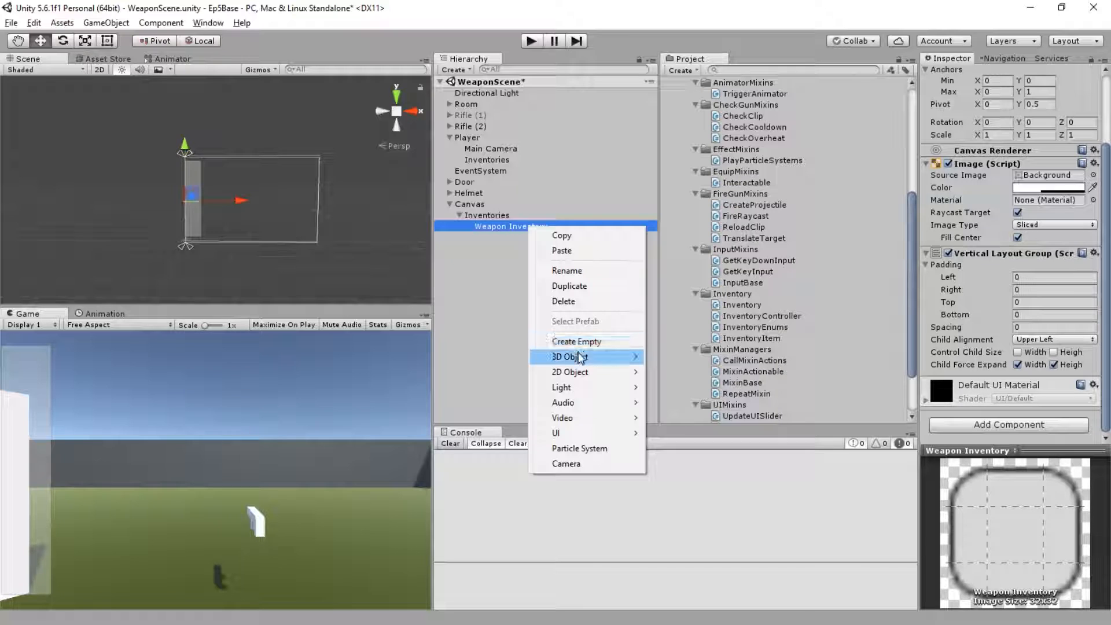
mouse_move(586, 441)
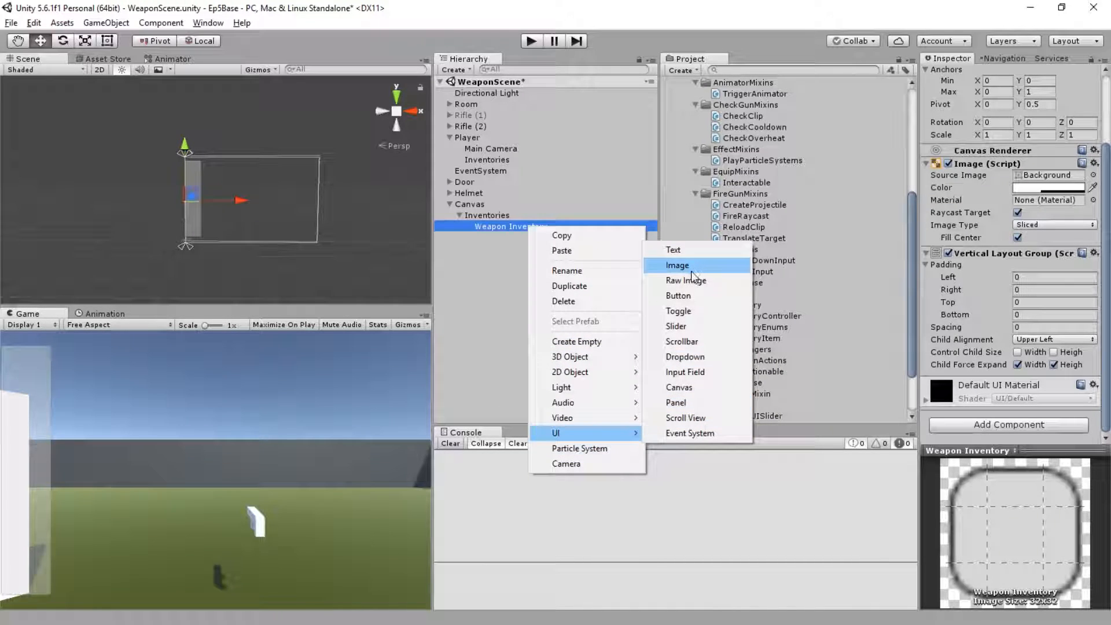
click(738, 265)
click(1000, 77)
text(In)
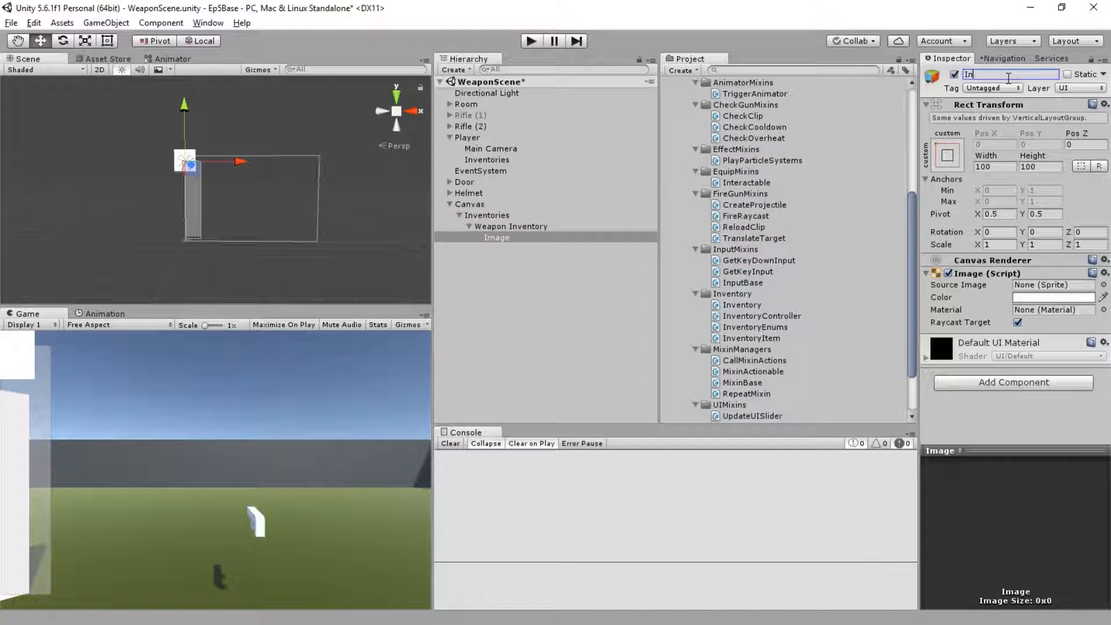
text(ventorySlot)
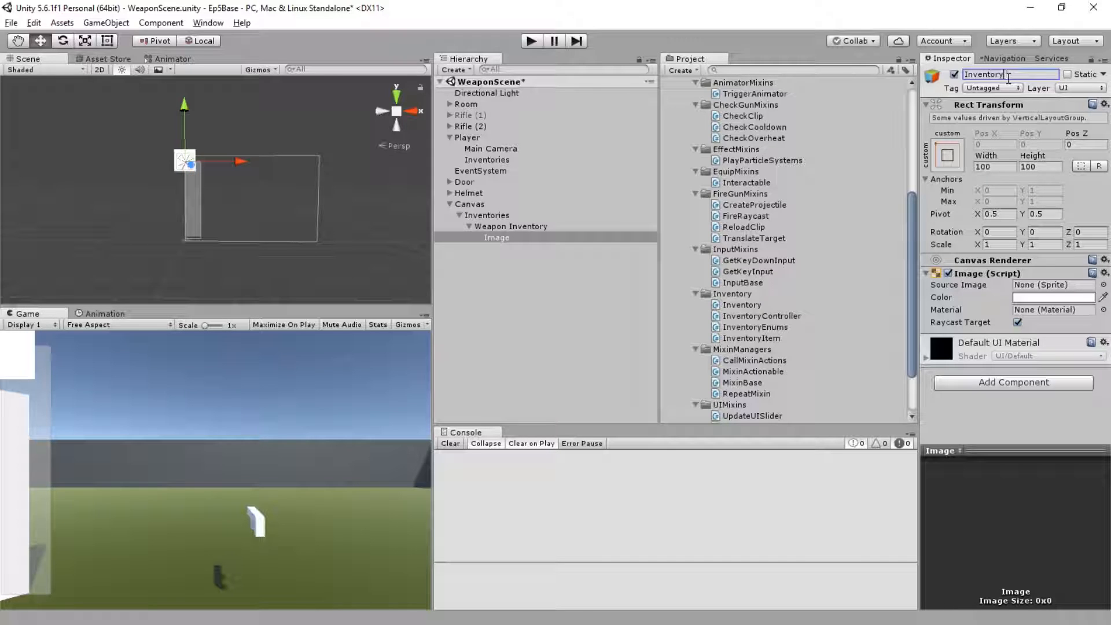
key(Return)
Try duplicating the InventorySlot image twice under Weapon Inventory, and undo both copies.
scroll(214, 203, down, 2)
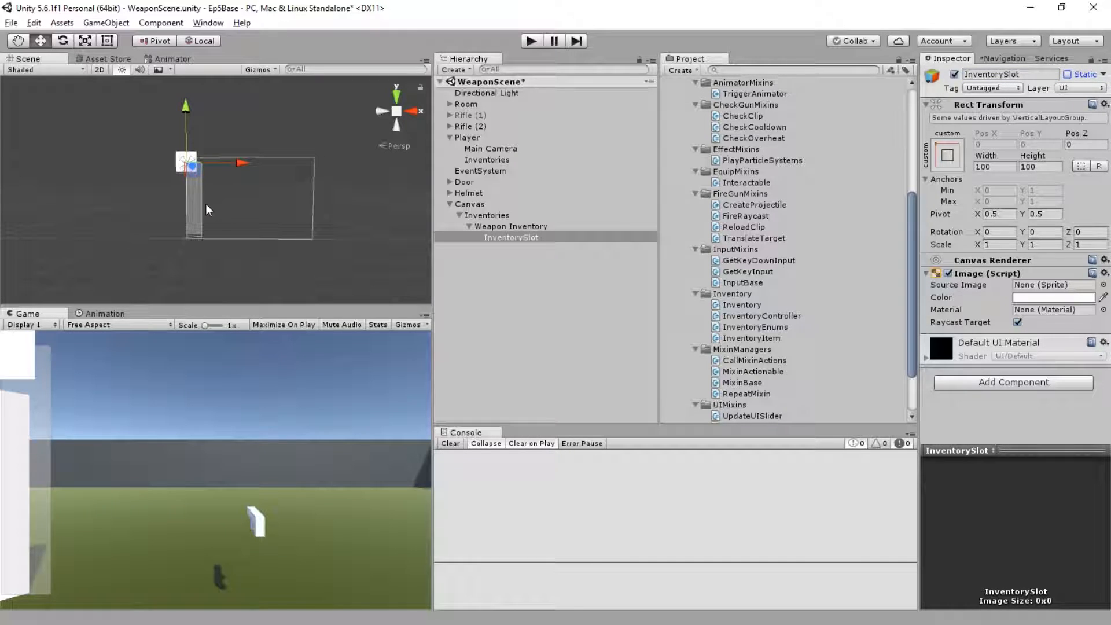
middle_drag(193, 216, 231, 233)
scroll(255, 235, up, 10)
alt+drag(302, 236, 292, 228)
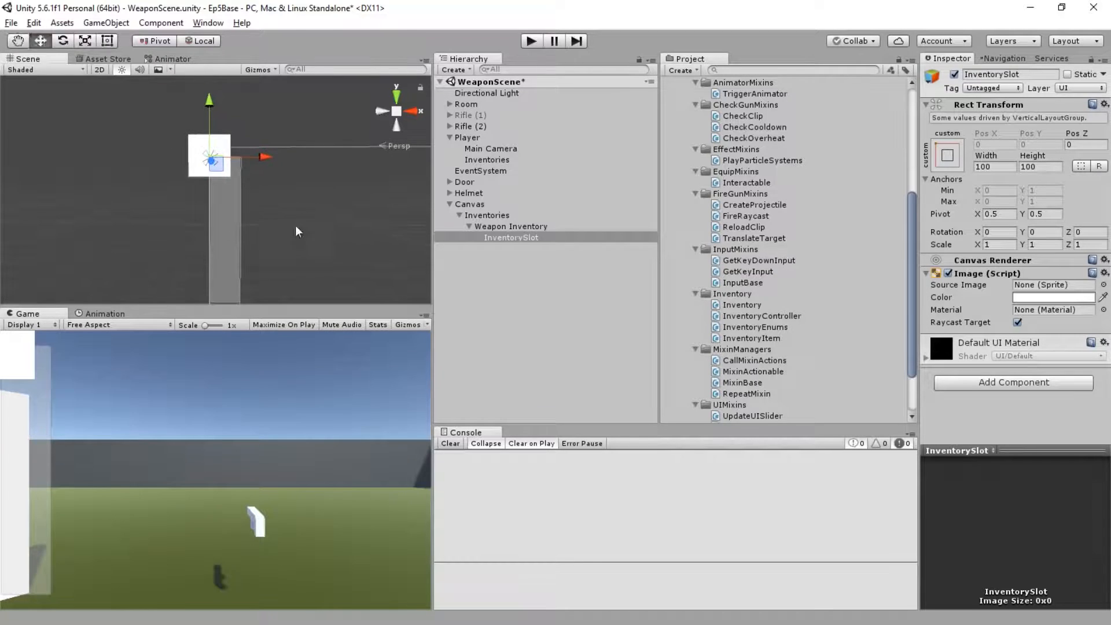
click(504, 238)
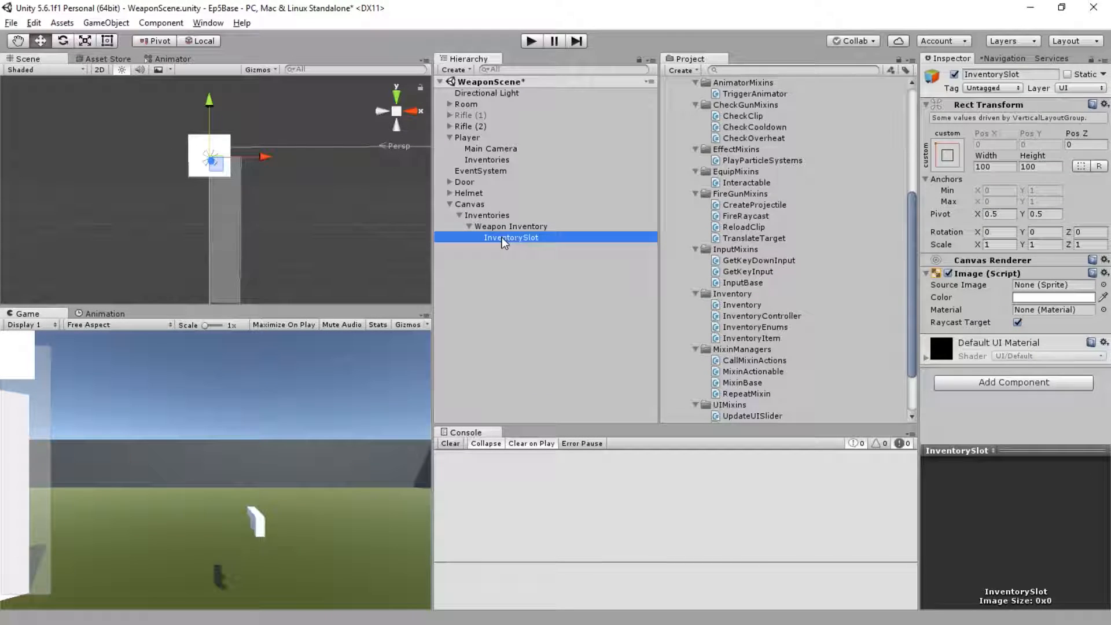
key(ctrl+d)
key(ctrl+d)
key(ctrl+z)
key(ctrl+z)
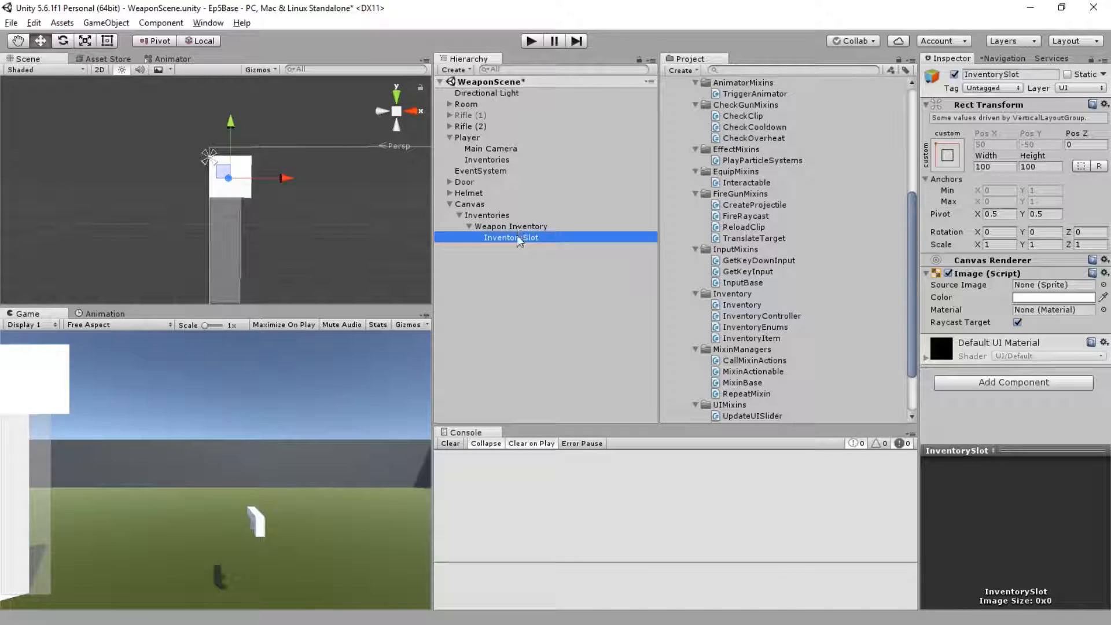
Set the InventorySlot image's width and height to 50.
click(995, 166)
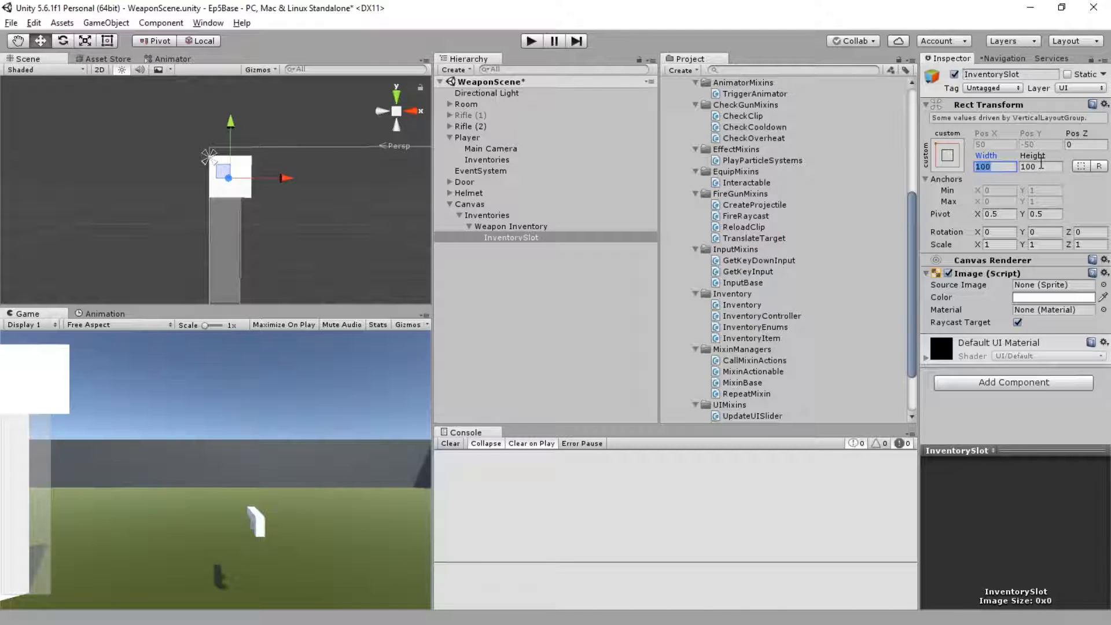
click(490, 226)
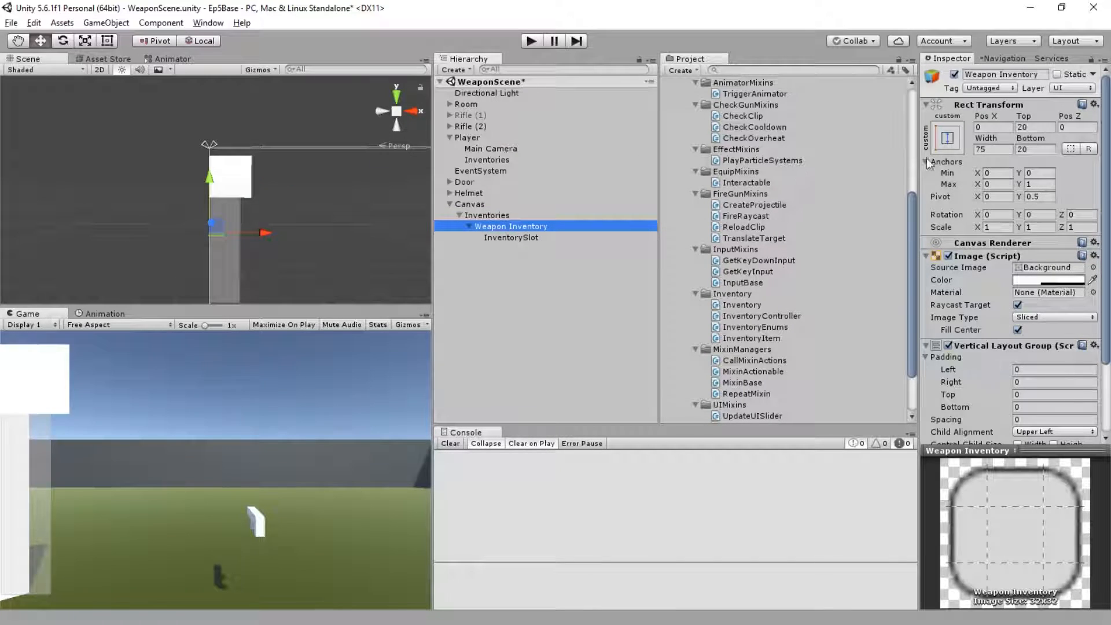
click(991, 149)
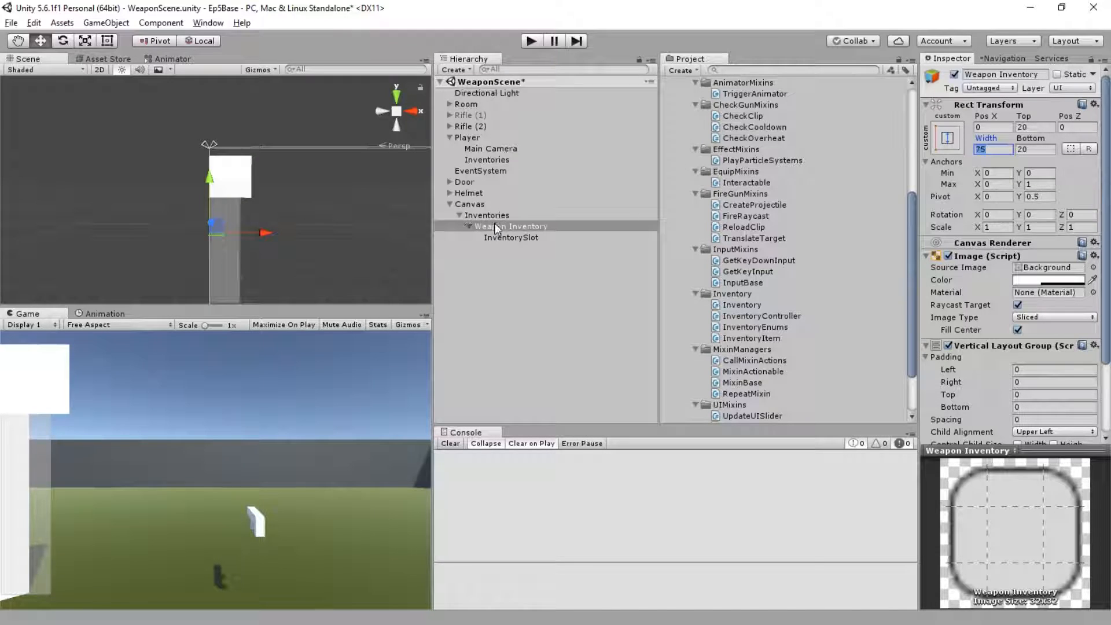
click(503, 238)
text(50)
key(Tab)
text(50)
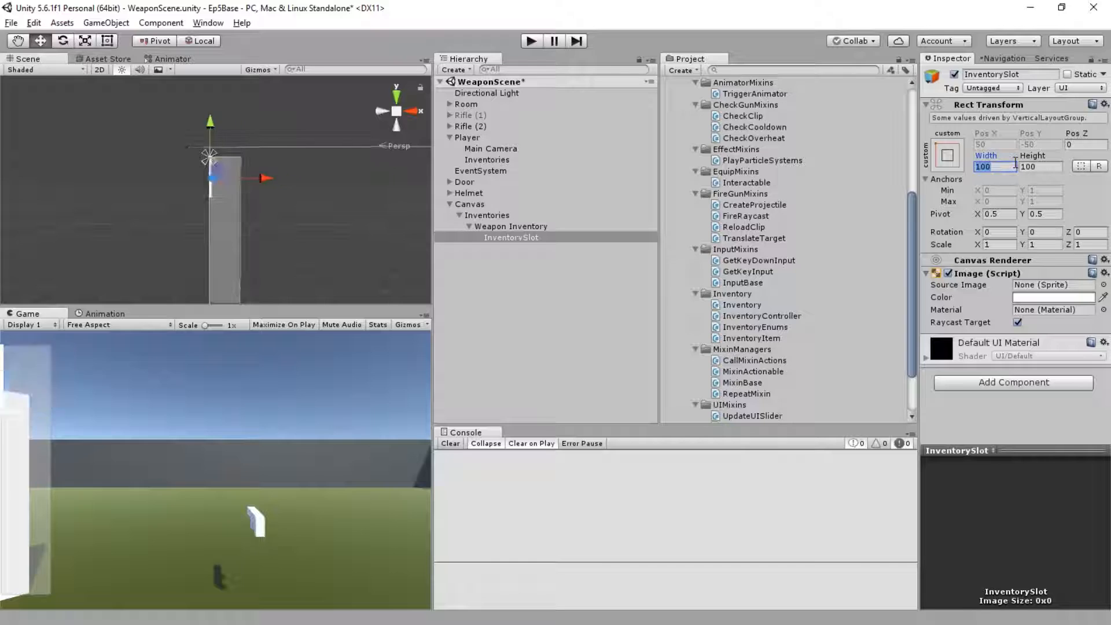
key(Return)
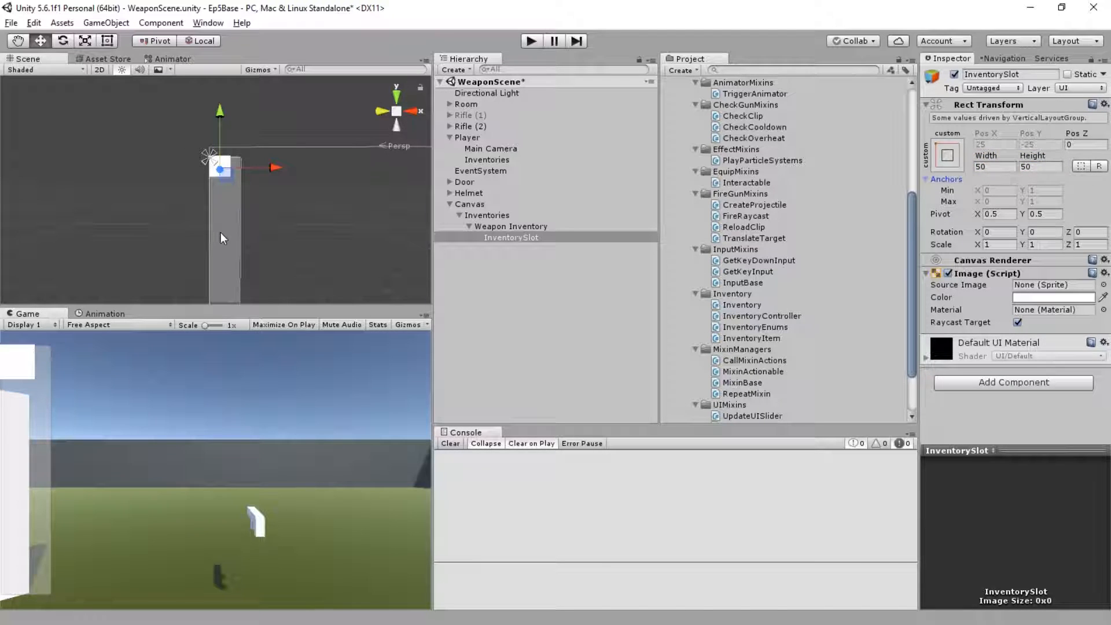
Try duplicating the 50 by 50 InventorySlot image three times under Weapon Inventory.
click(514, 238)
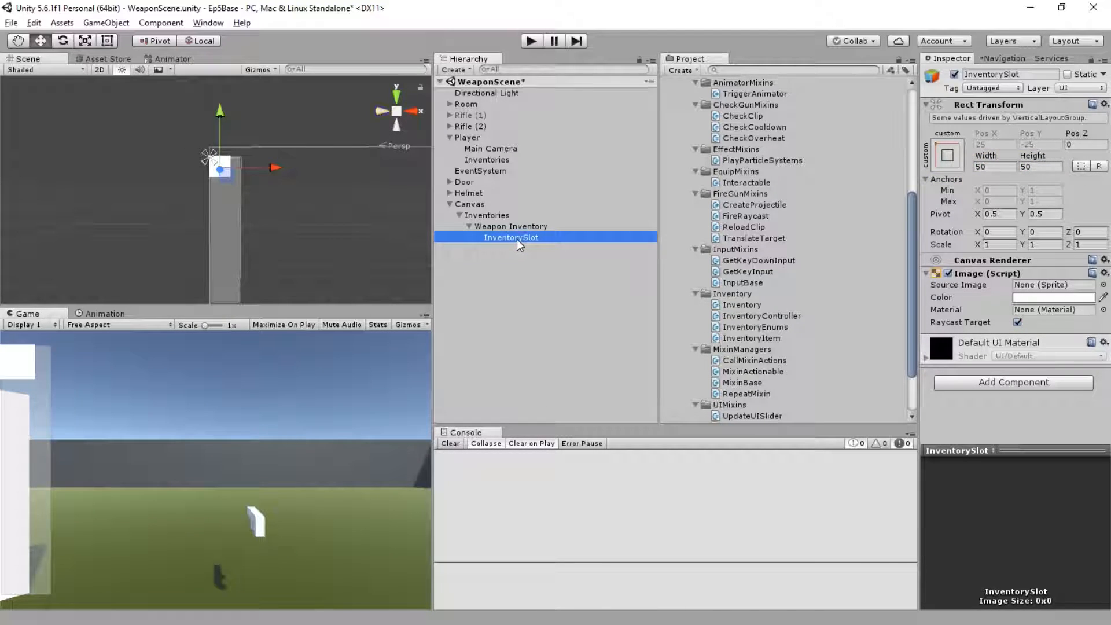
key(ctrl+d)
key(ctrl+d)
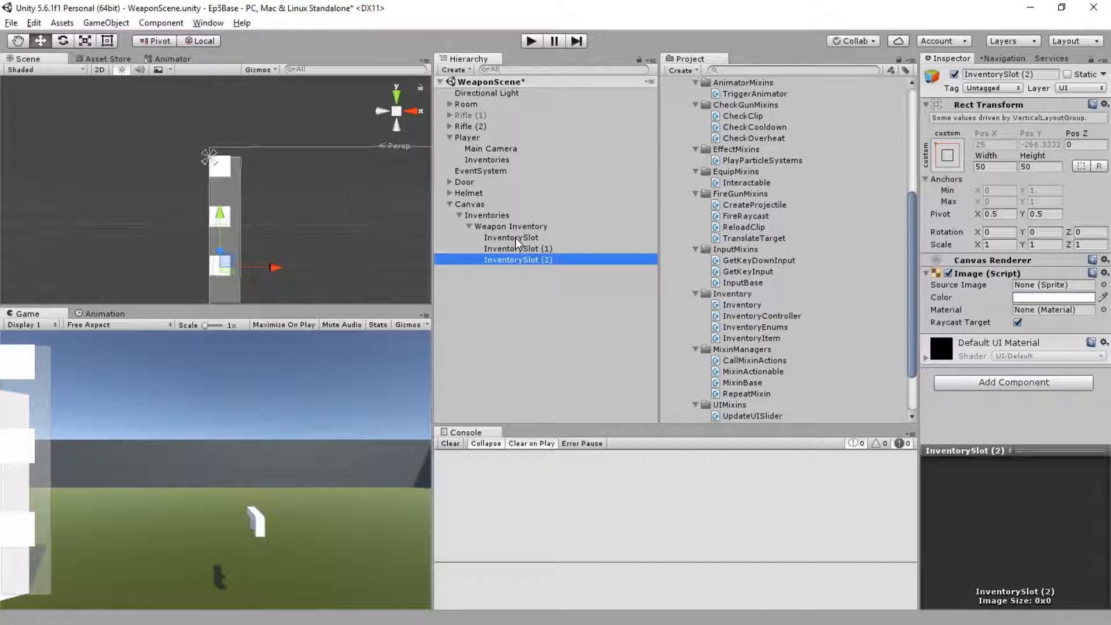
key(ctrl+d)
scroll(266, 186, up, 1)
scroll(267, 187, up, 2)
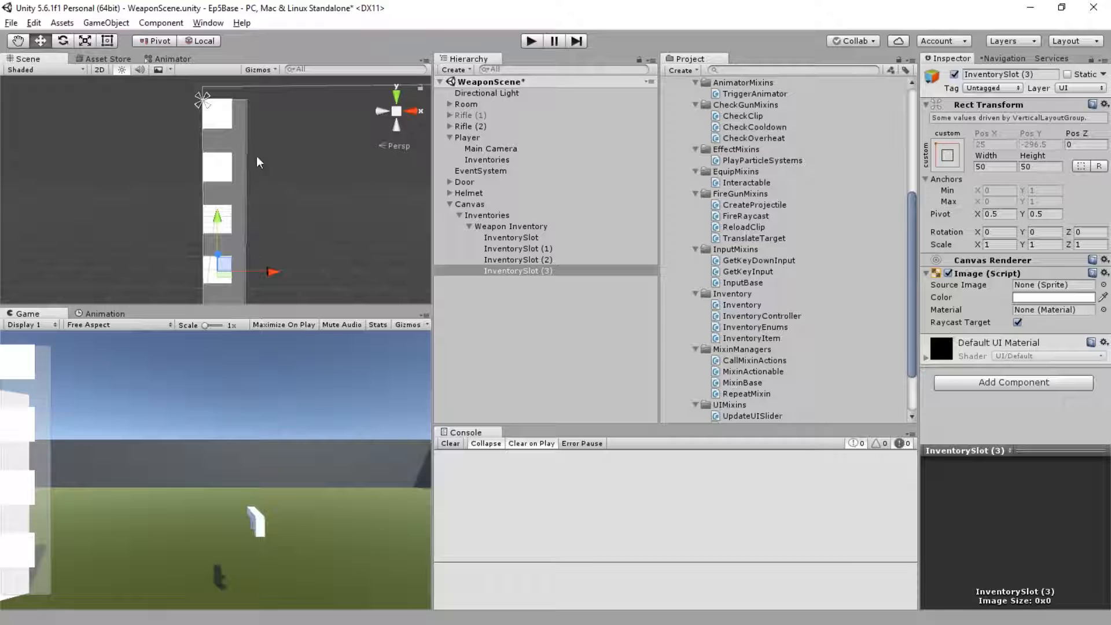
Set the Child Alignment of Weapon Inventory's Vertical Layout Group to Middle Center.
click(510, 227)
scroll(1036, 343, down, 3)
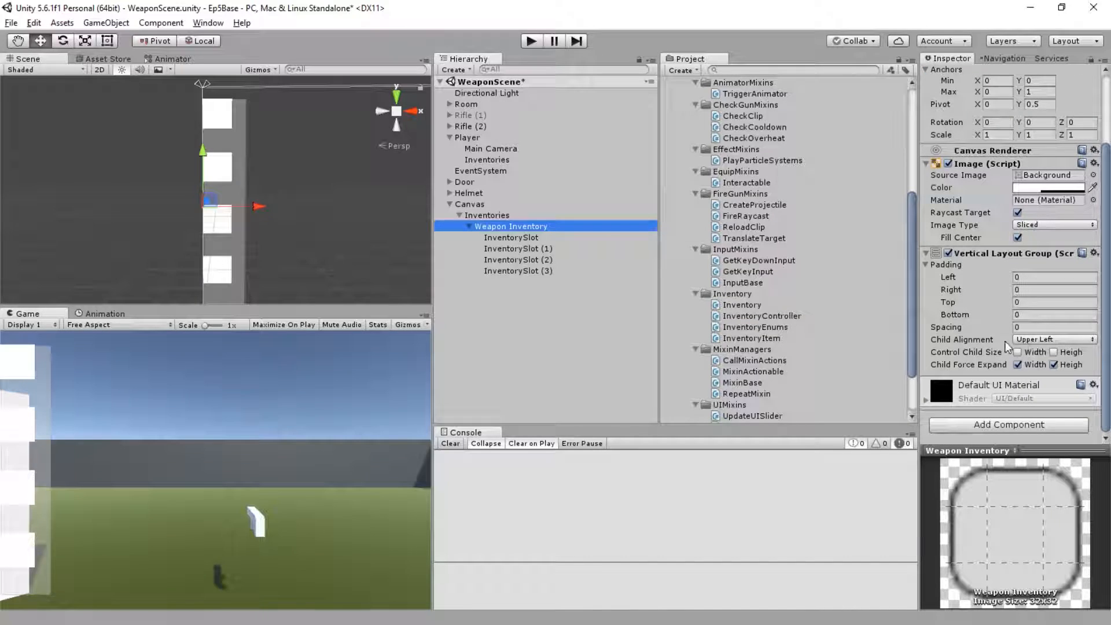
click(1034, 339)
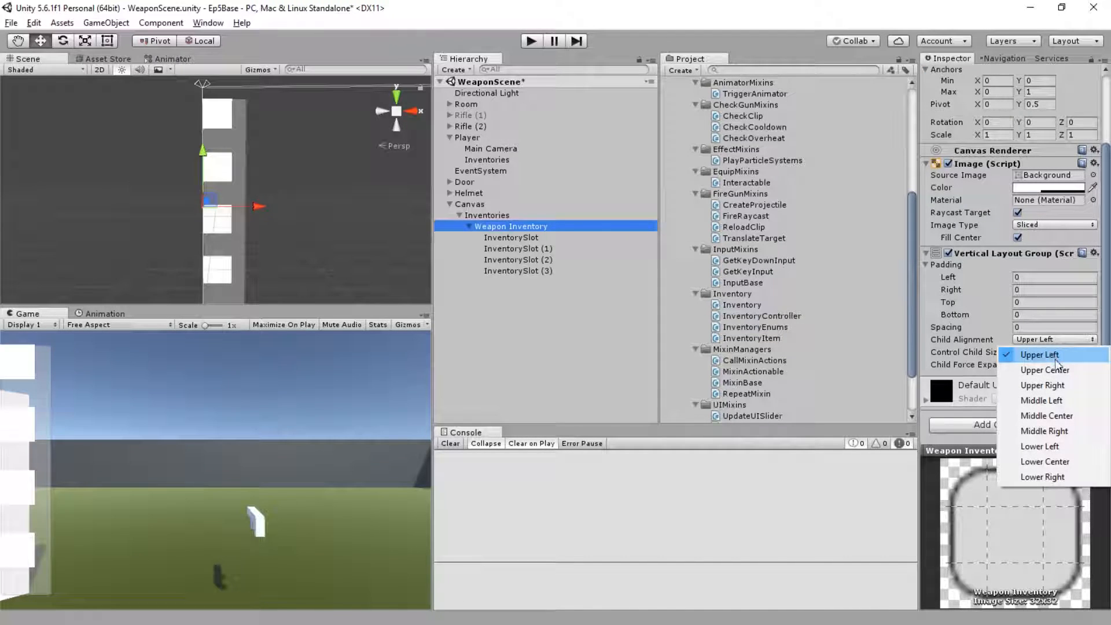
click(1052, 416)
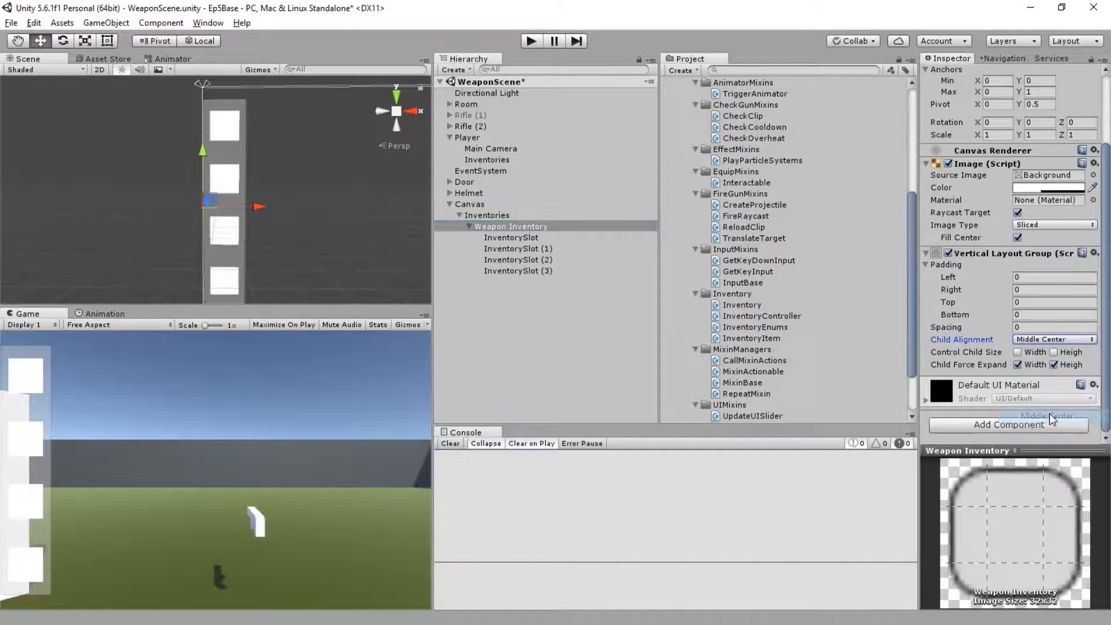
click(1048, 339)
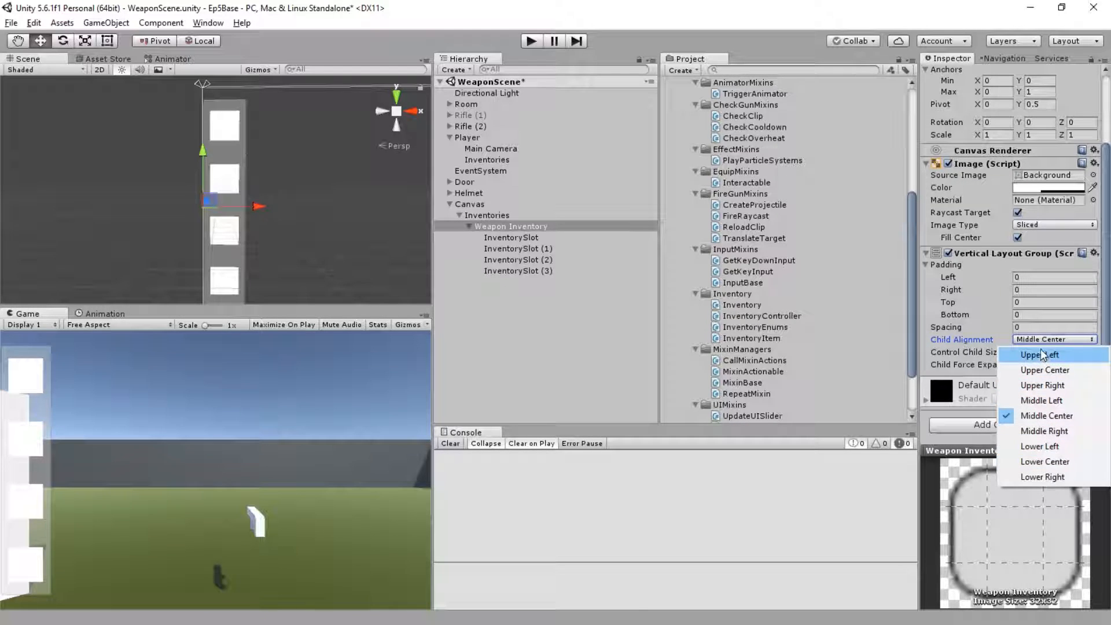
click(1047, 415)
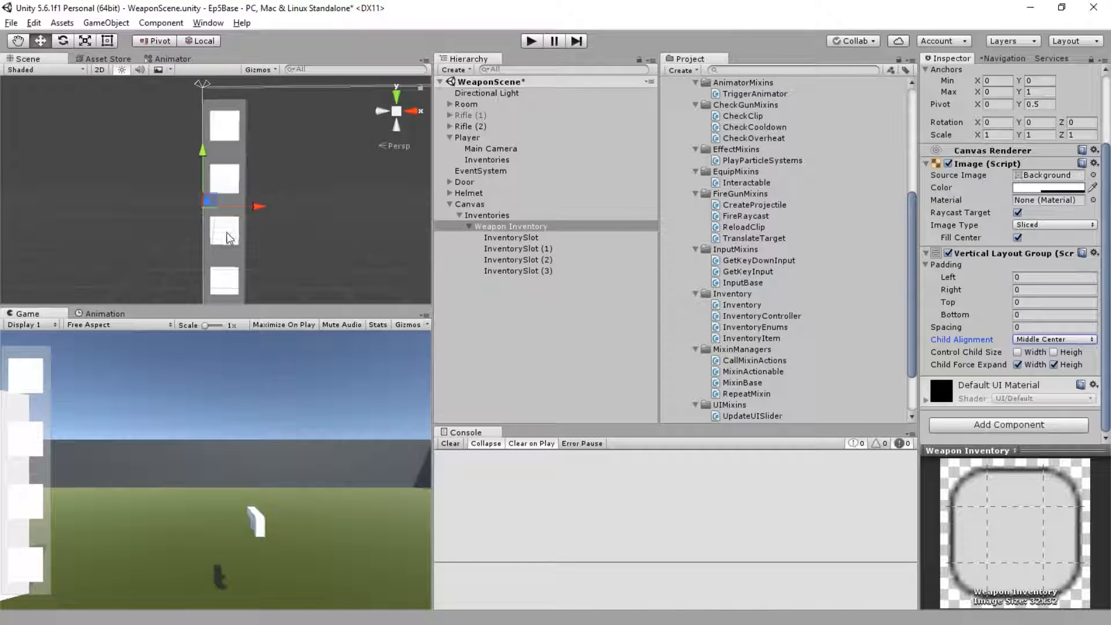
Delete the three InventorySlot copies, keeping only the original slot under Weapon Inventory.
click(511, 237)
click(517, 268)
shift+click(513, 247)
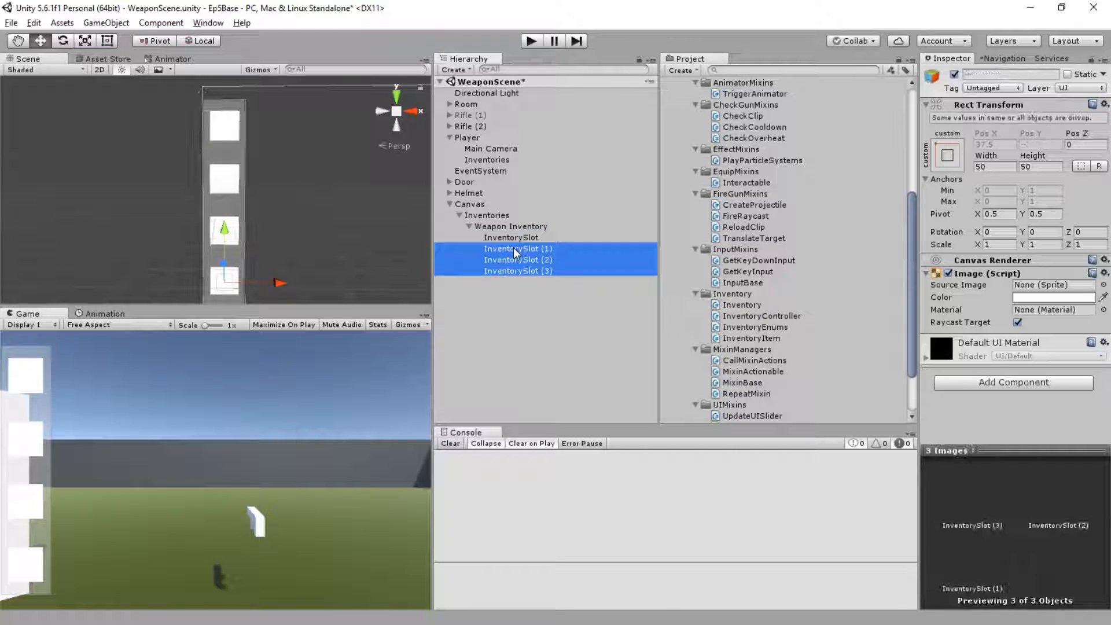
key(Delete)
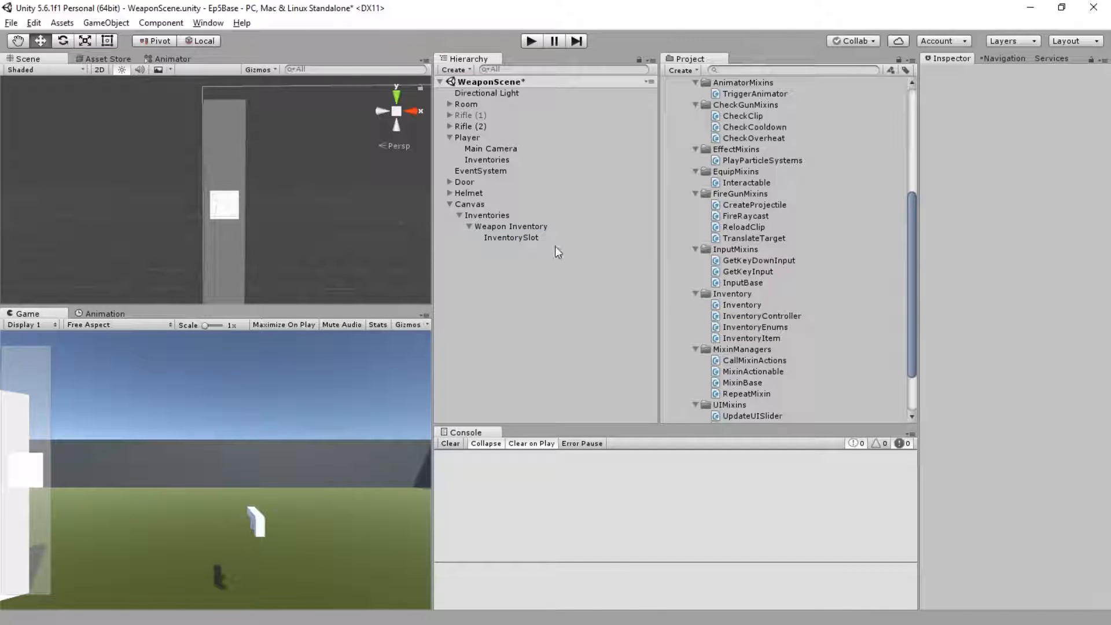
Duplicate InventorySlot twice and delete the last copy, leaving two slots under Weapon Inventory.
click(534, 234)
key(ctrl+d)
key(ctrl+d)
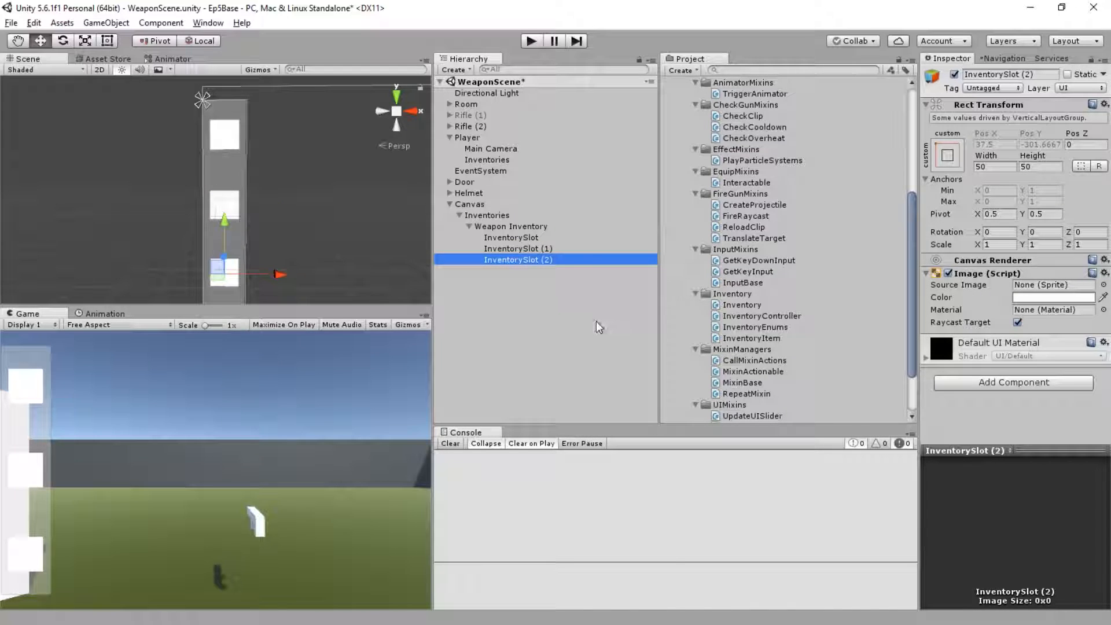
key(Delete)
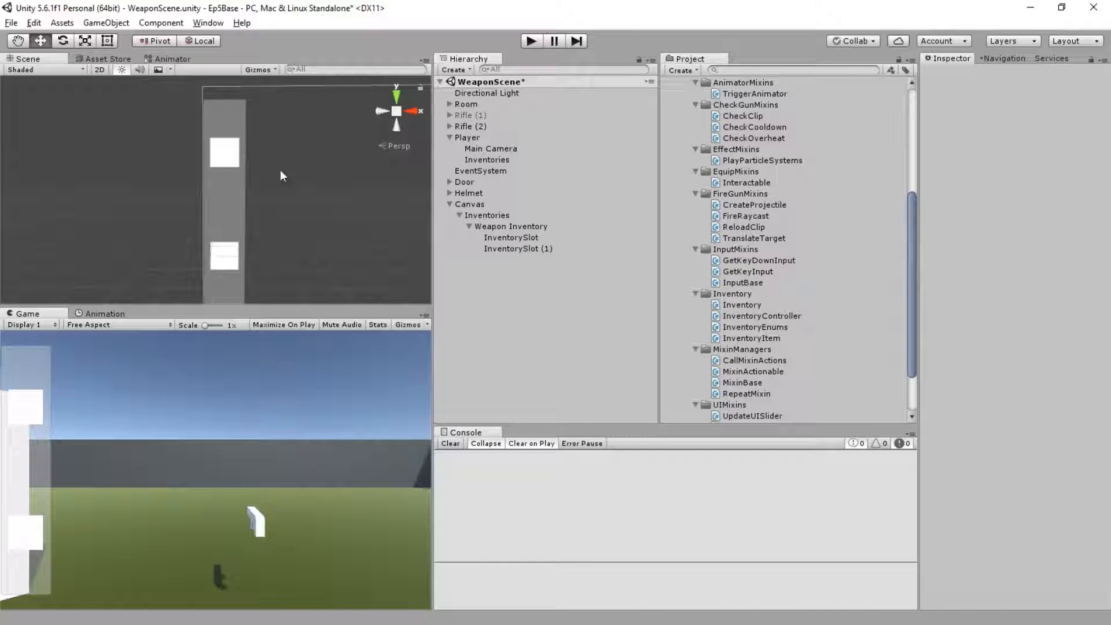
Disable height force expansion of children in Weapon Inventory's Vertical Layout Group and set its Spacing to 20.
click(502, 226)
scroll(1009, 329, down, 3)
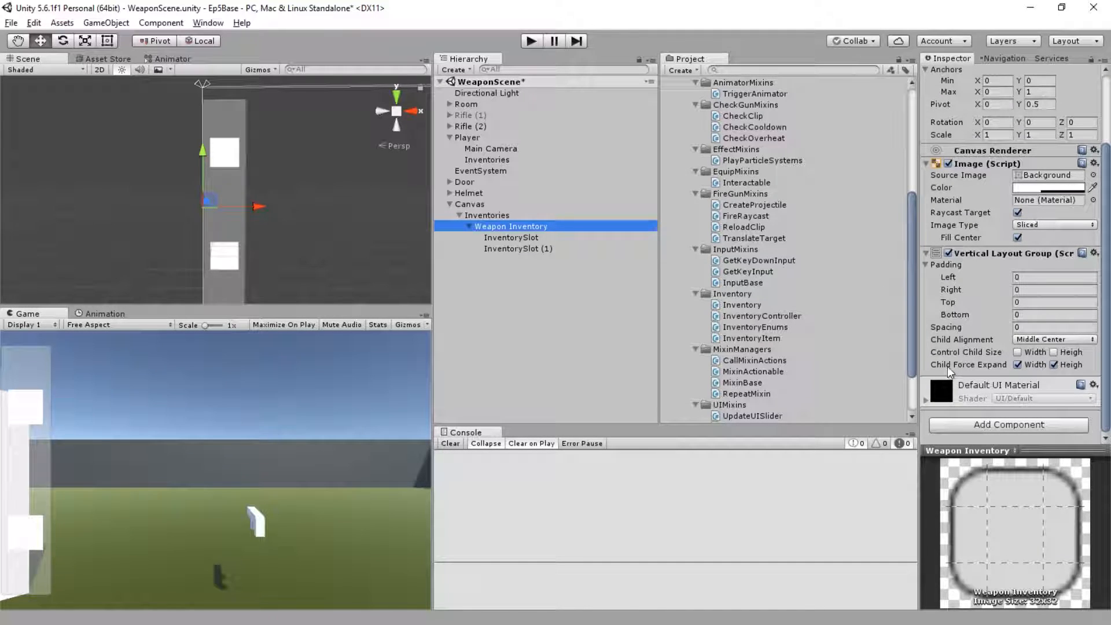
click(1055, 365)
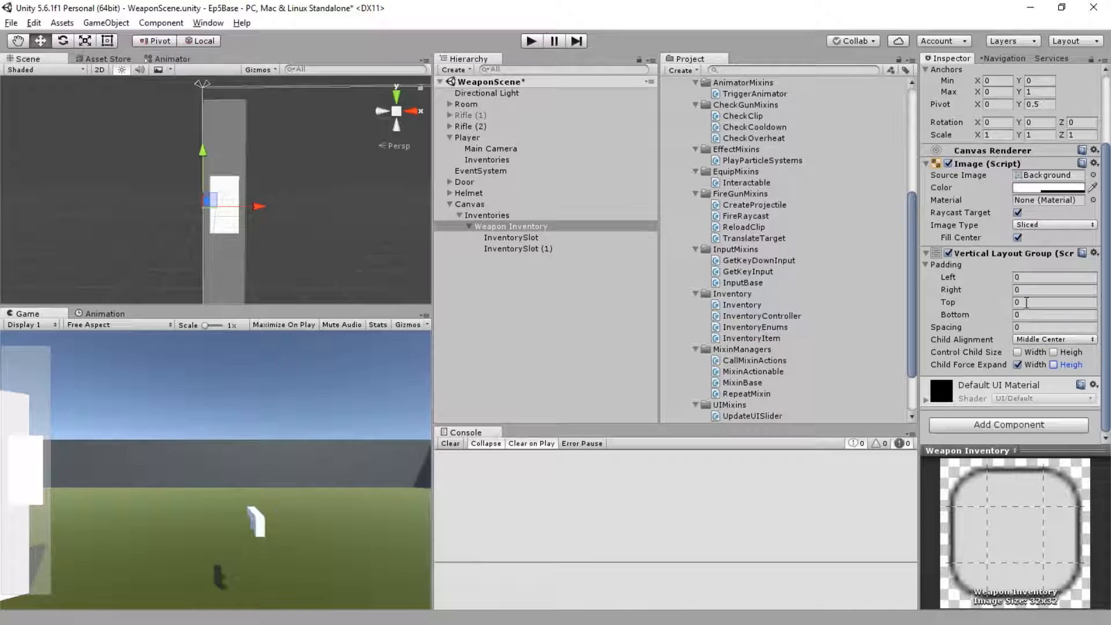
click(1032, 327)
text(20)
key(Tab)
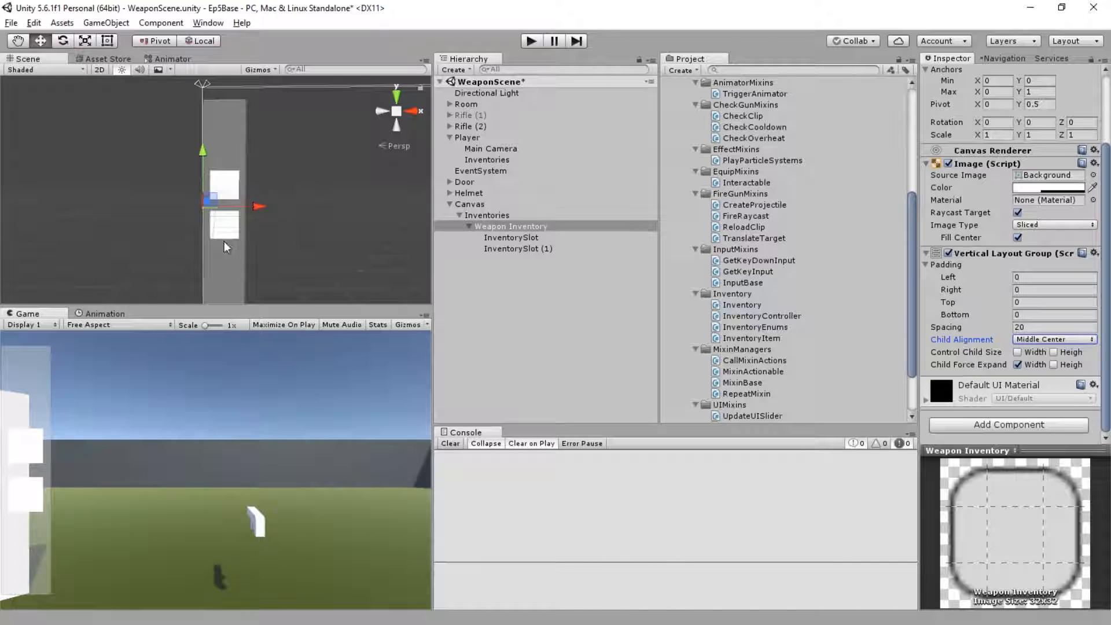
Try the layout with three more copies of InventorySlot (1), and delete those copies.
click(526, 249)
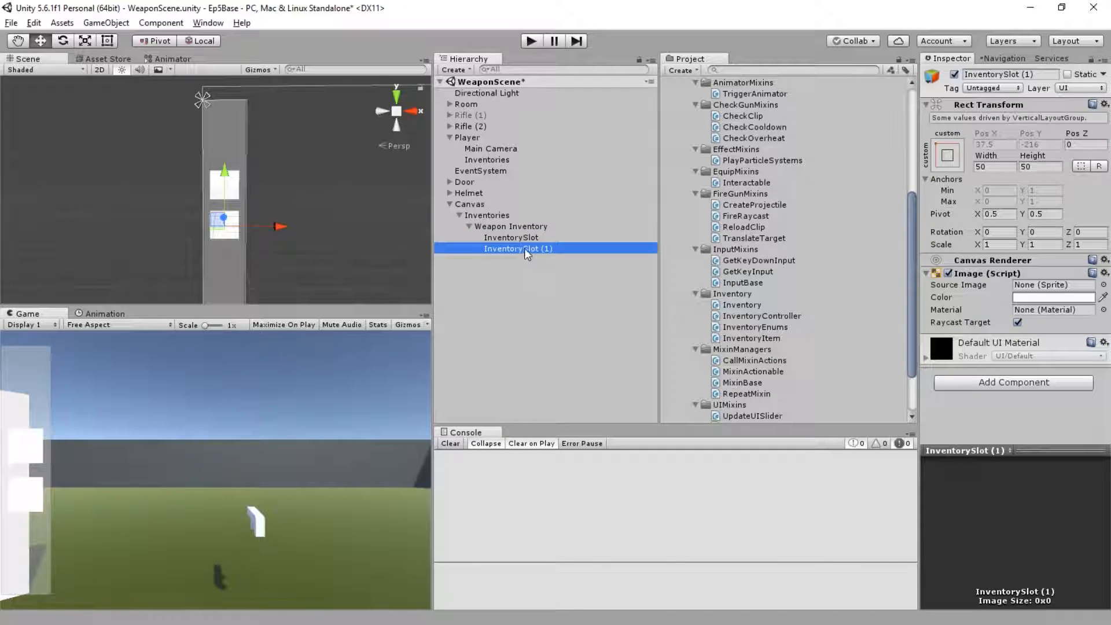
key(ctrl+d)
key(ctrl+d)
key(ctrl+d)
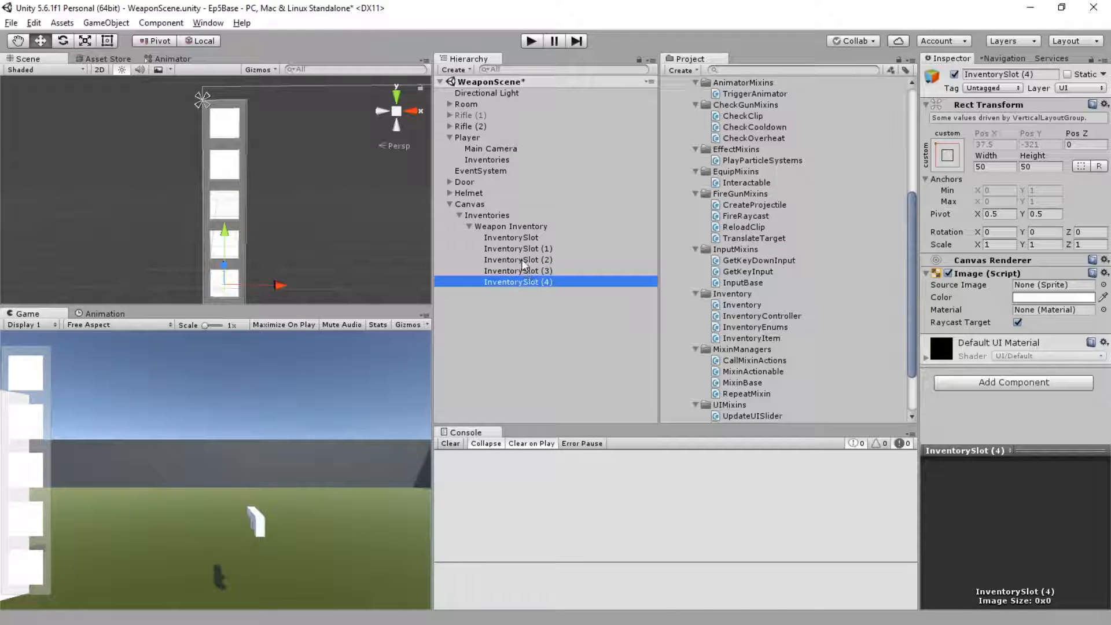
shift+click(544, 264)
key(Delete)
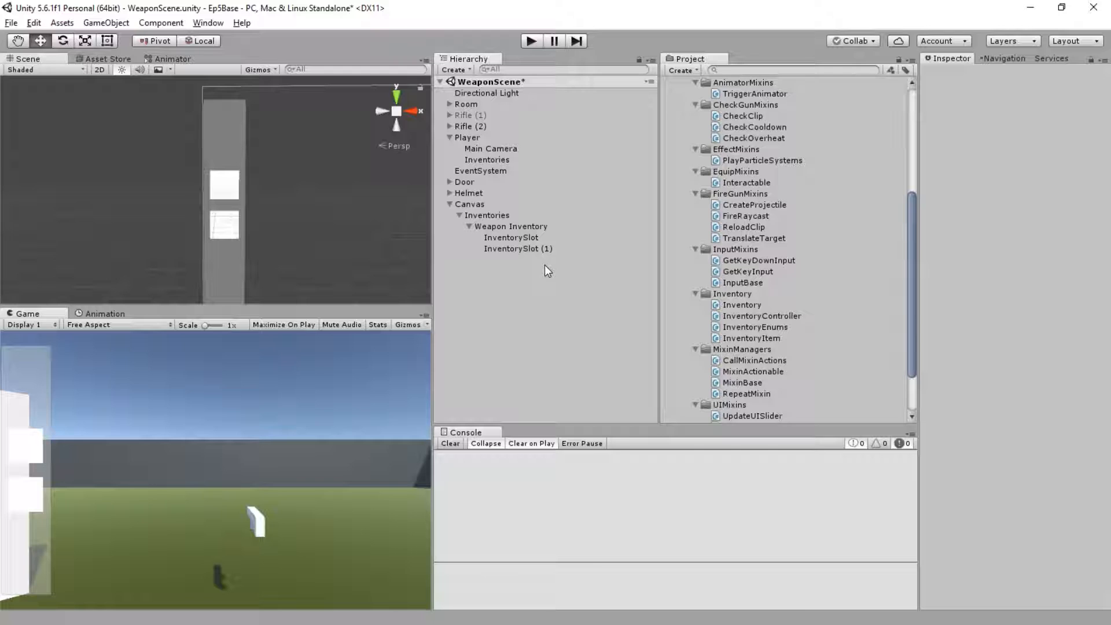
Duplicate the Weapon Inventory panel and rename the copy as Item Inventory.
click(521, 226)
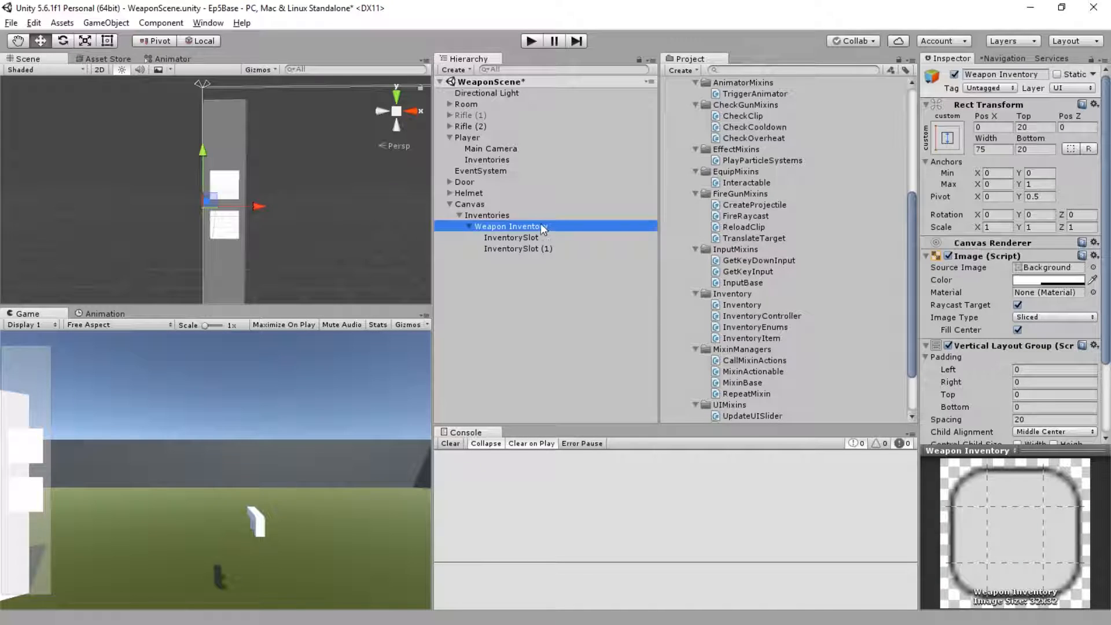
key(ctrl+d)
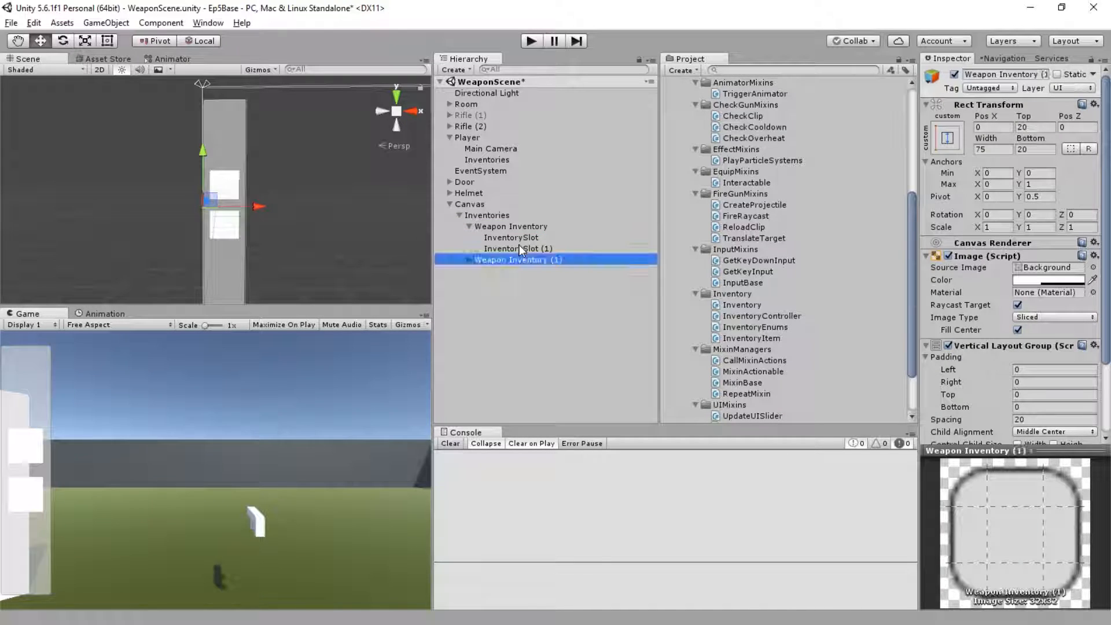
click(1004, 74)
double_click(981, 74)
text(Item)
key(End)
key(BackSpace)
key(BackSpace)
key(BackSpace)
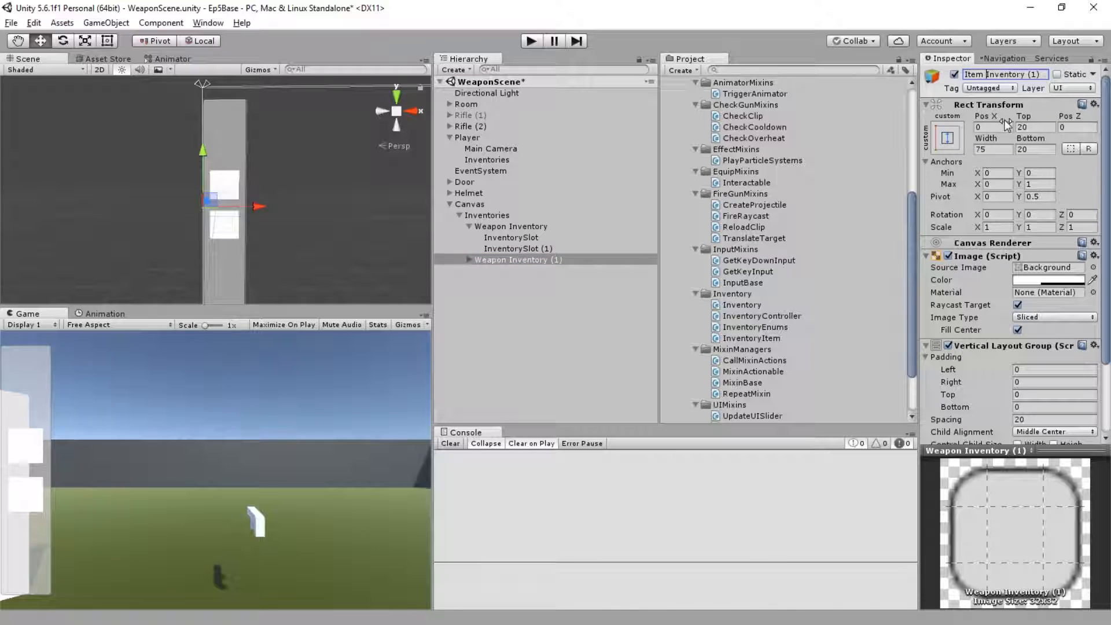
key(Return)
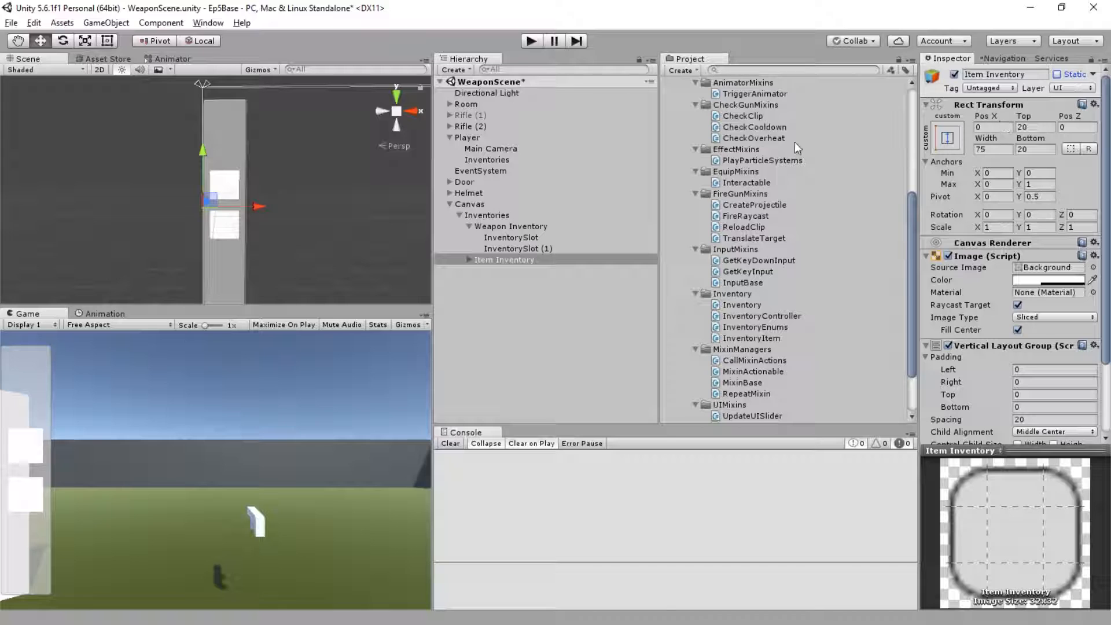
Expand Item Inventory and anchor it to the canvas's right side with vertical stretch, setting its pivot to match.
click(483, 258)
key(Right)
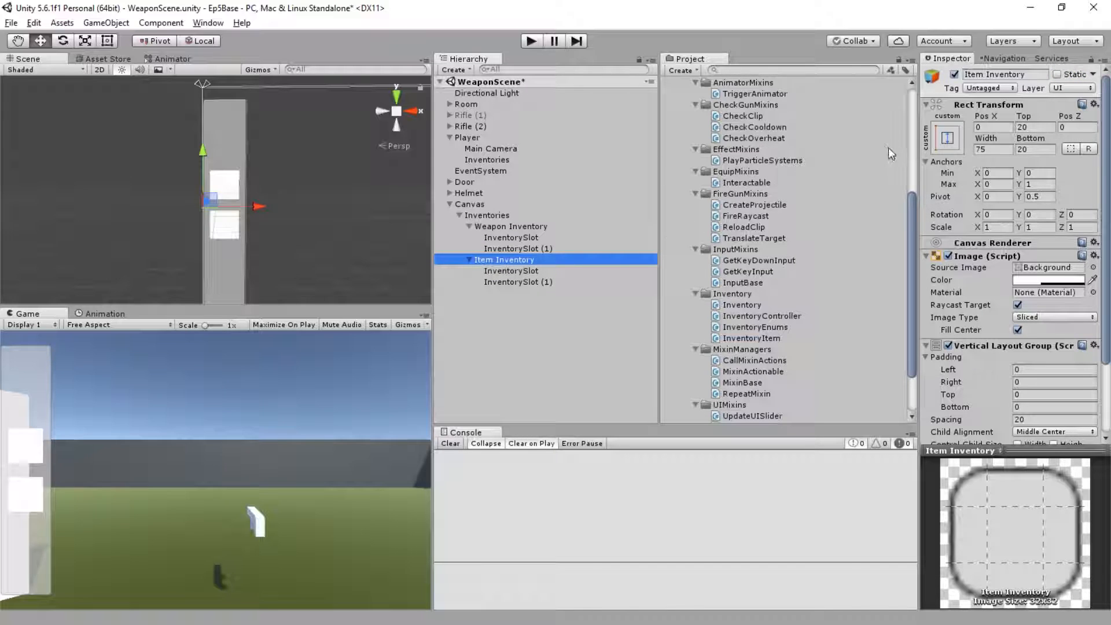
click(955, 141)
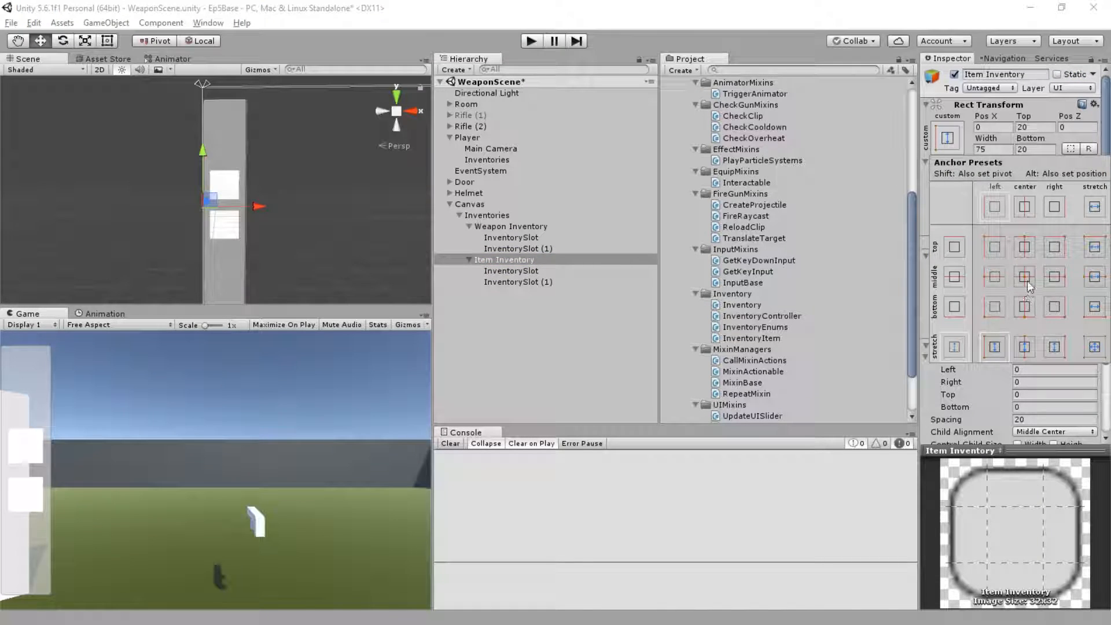
key(shift)
click(1061, 279)
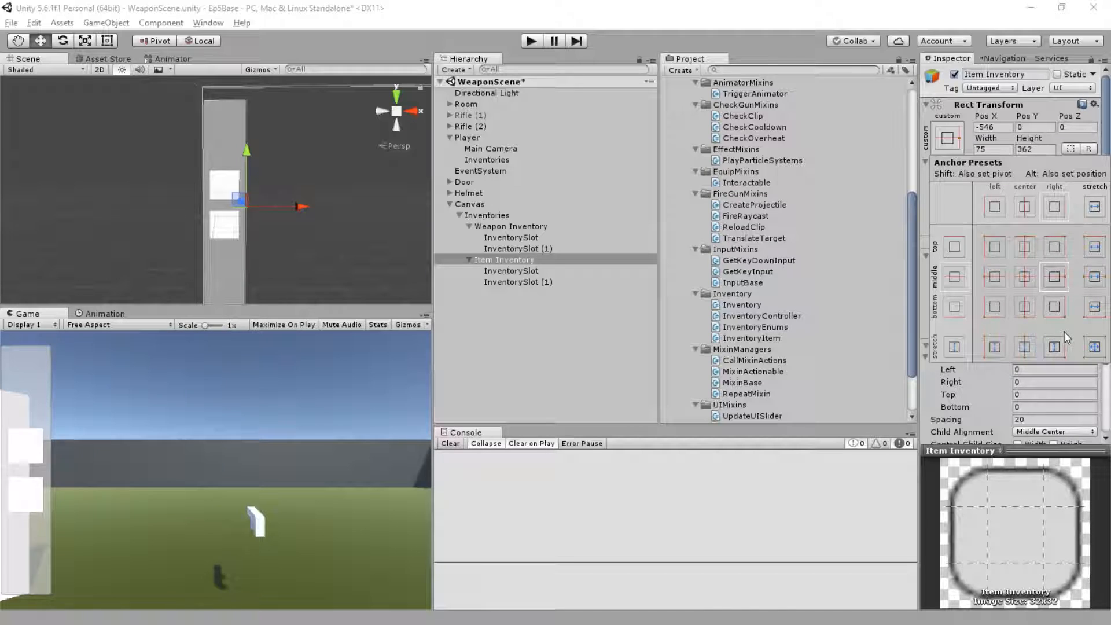
click(1055, 348)
Set Item Inventory's Pos X to 0 so it sits flush against the canvas's right edge.
scroll(347, 176, down, 2)
right_click(372, 191)
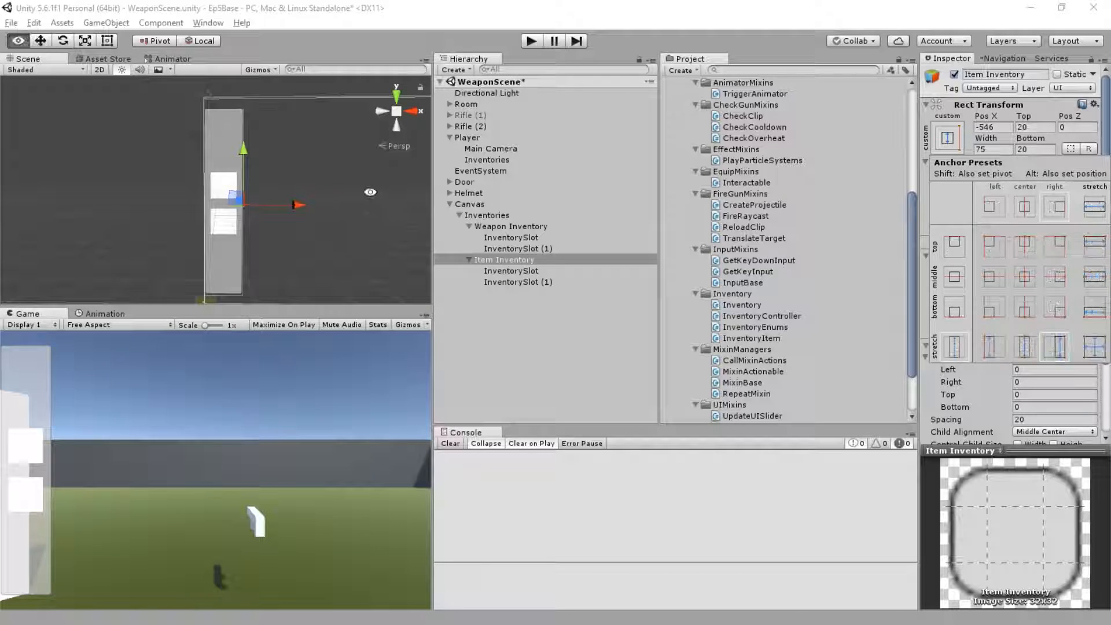
middle_drag(335, 199, 231, 191)
scroll(249, 190, down, 2)
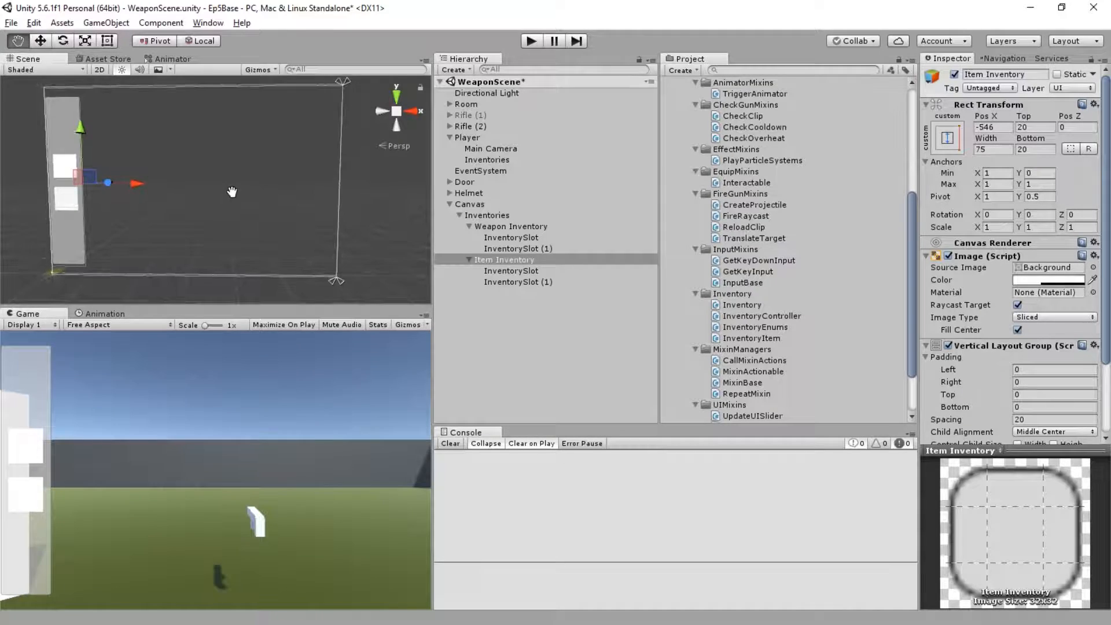
scroll(231, 191, down, 2)
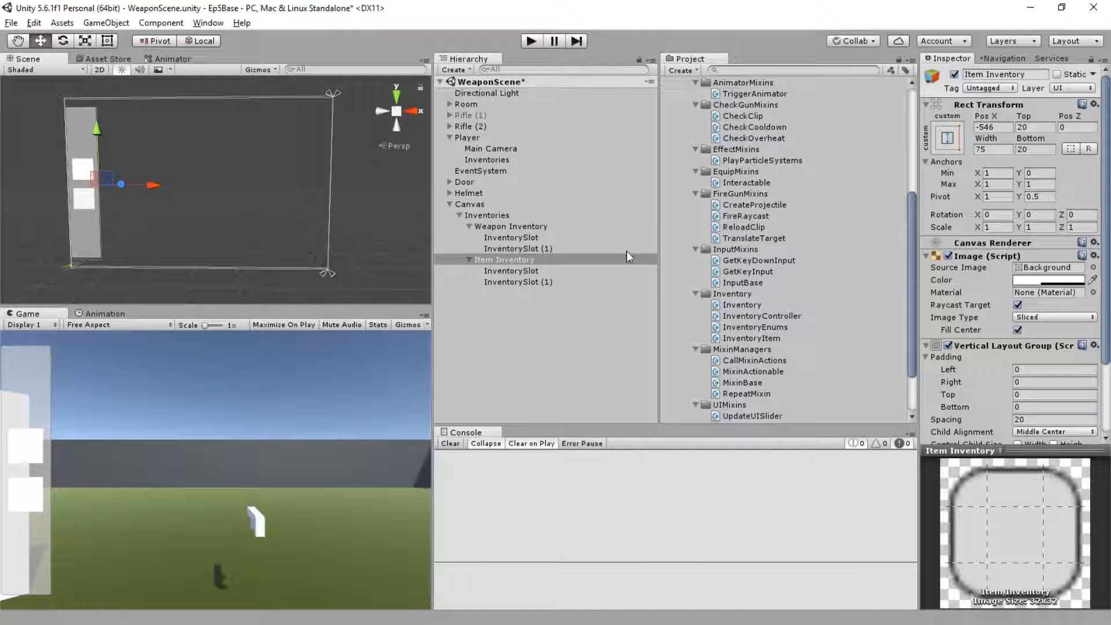
click(991, 127)
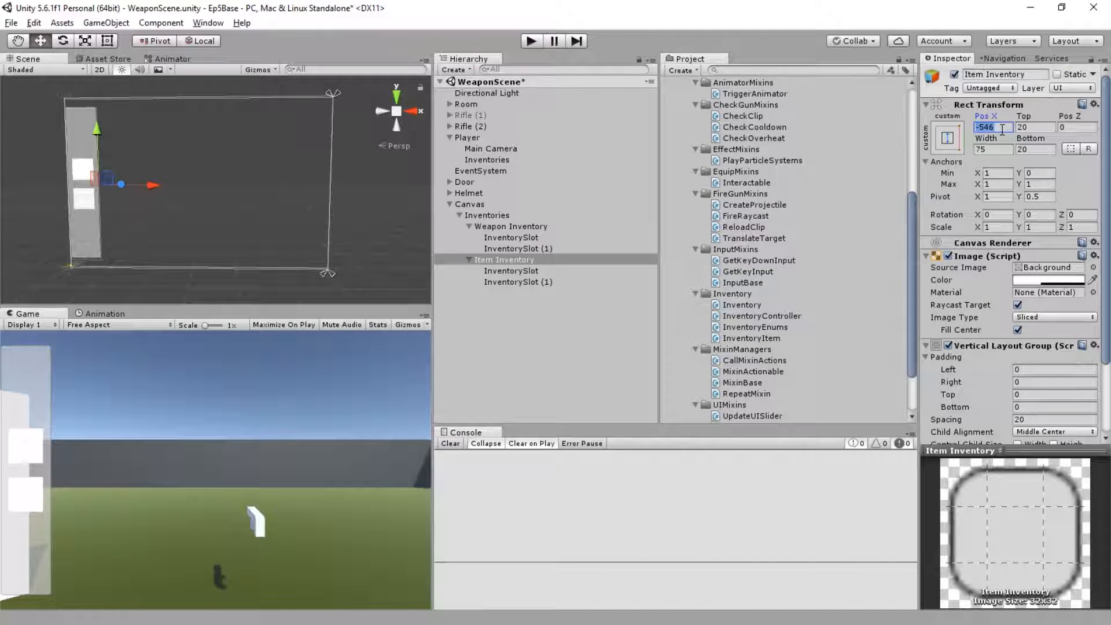
scroll(267, 132, down, 2)
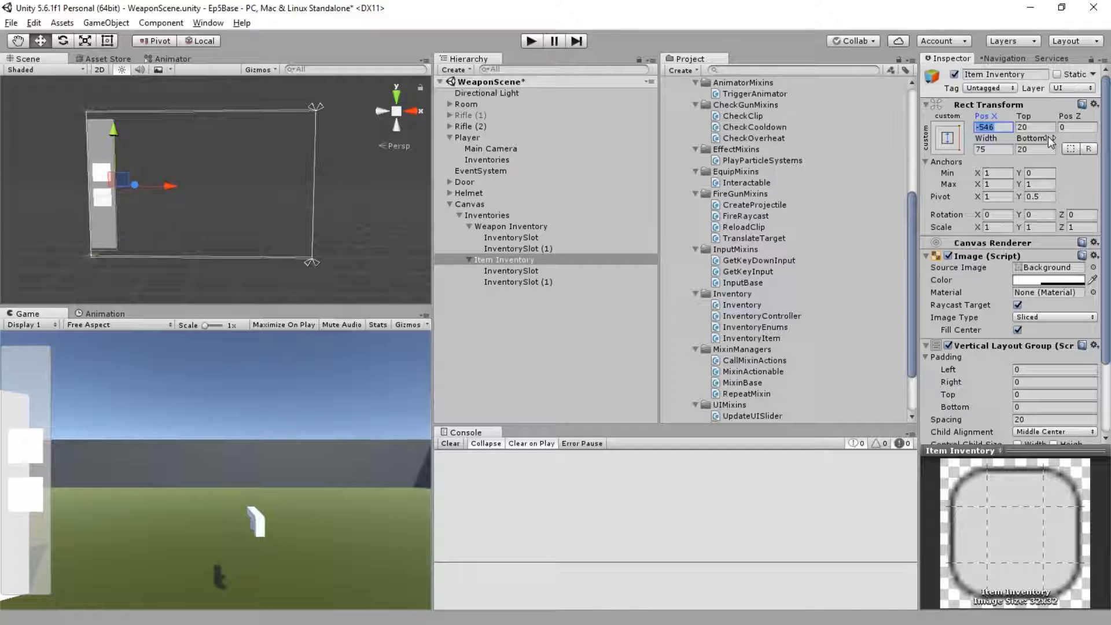
text(0)
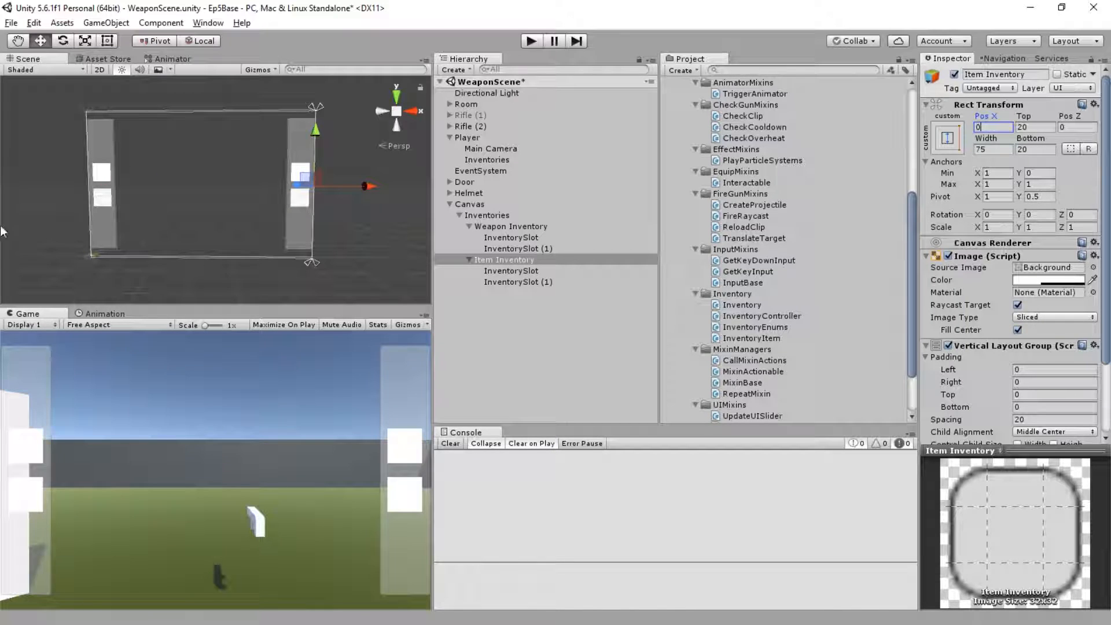
Enlarge the Game view and duplicate Item Inventory's InventorySlot (1) three times.
alt+drag(354, 175, 322, 212)
scroll(277, 175, up, 2)
drag(433, 370, 559, 403)
drag(310, 302, 260, 225)
click(630, 281)
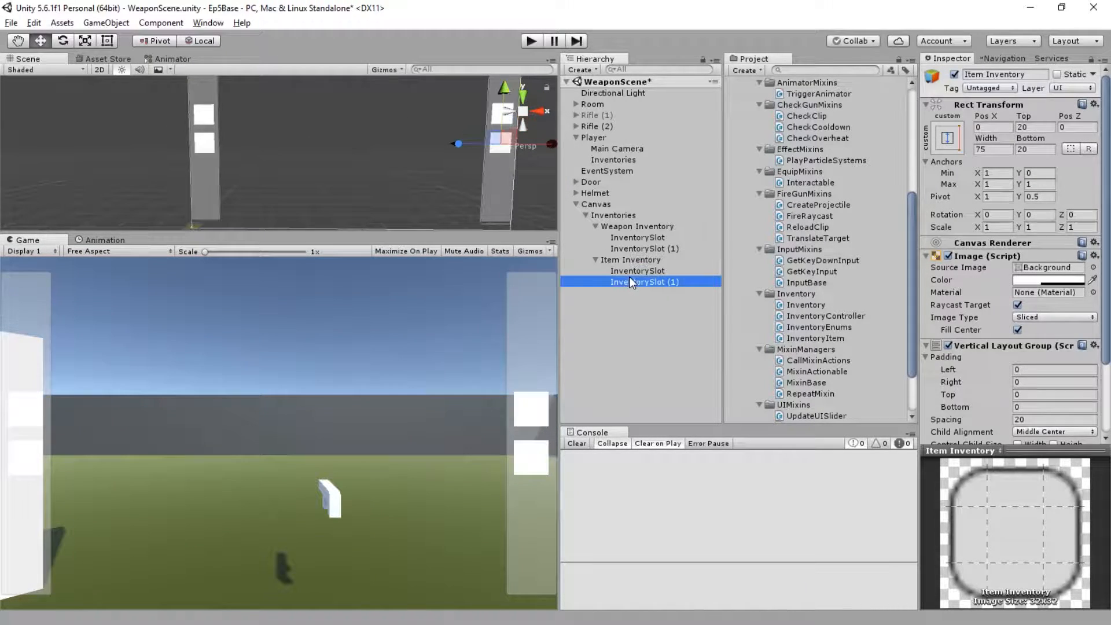
key(ctrl+d)
key(ctrl+d)
key(ctrl+d)
Duplicate Weapon Inventory's InventorySlot (1) twice and narrow the Game view slightly.
click(641, 248)
key(ctrl+d)
key(ctrl+d)
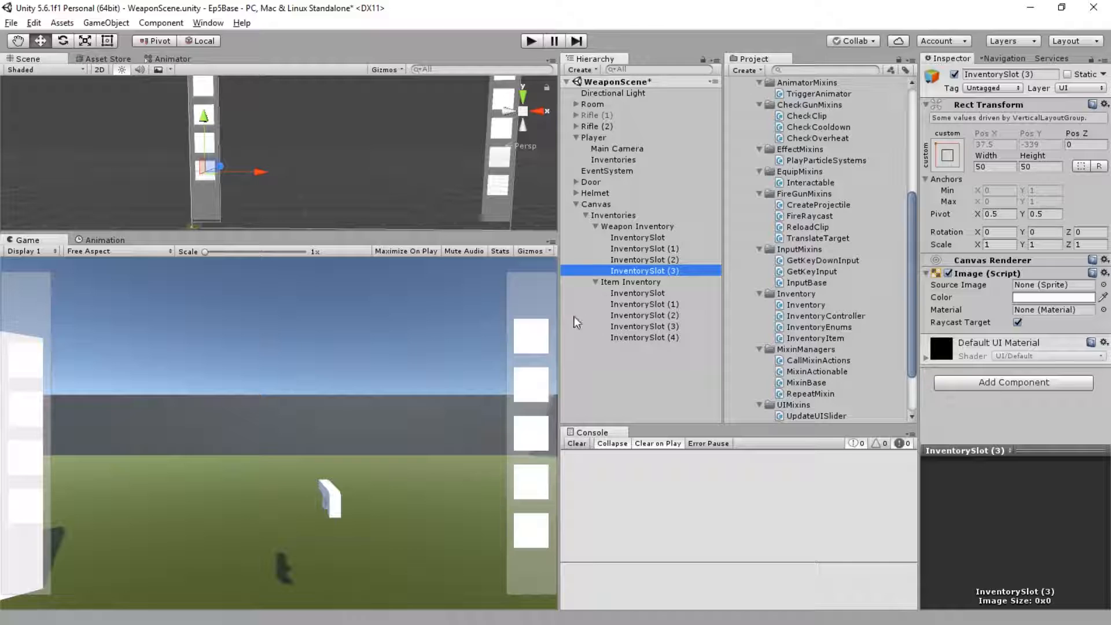
drag(562, 329, 535, 329)
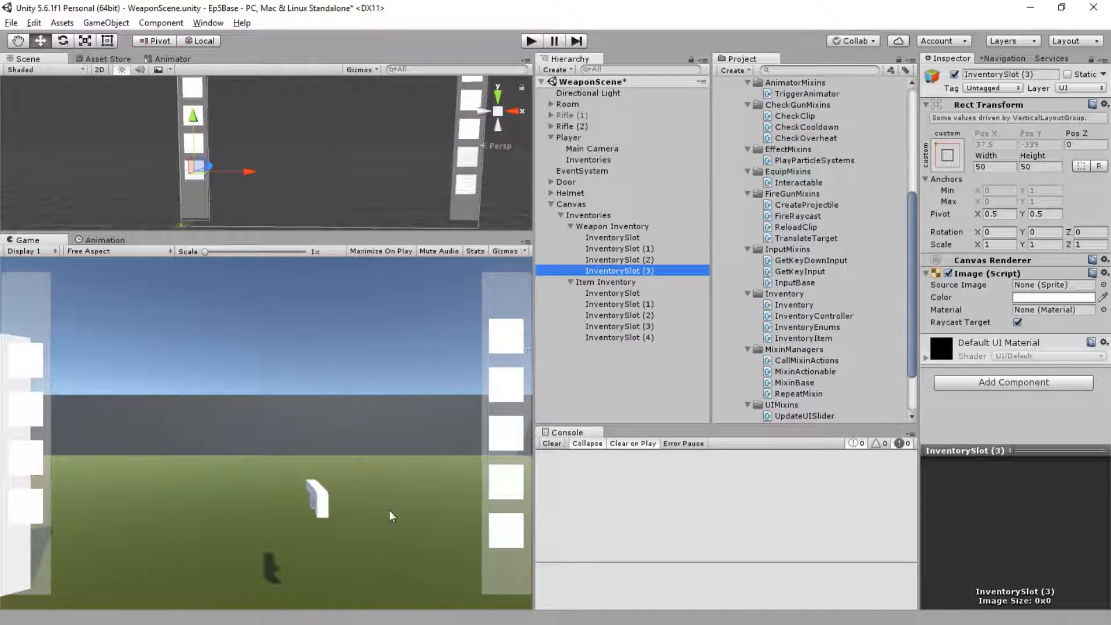
Add a UI Panel under the canvas's Inventories object and anchor it to the middle center.
right_click(581, 215)
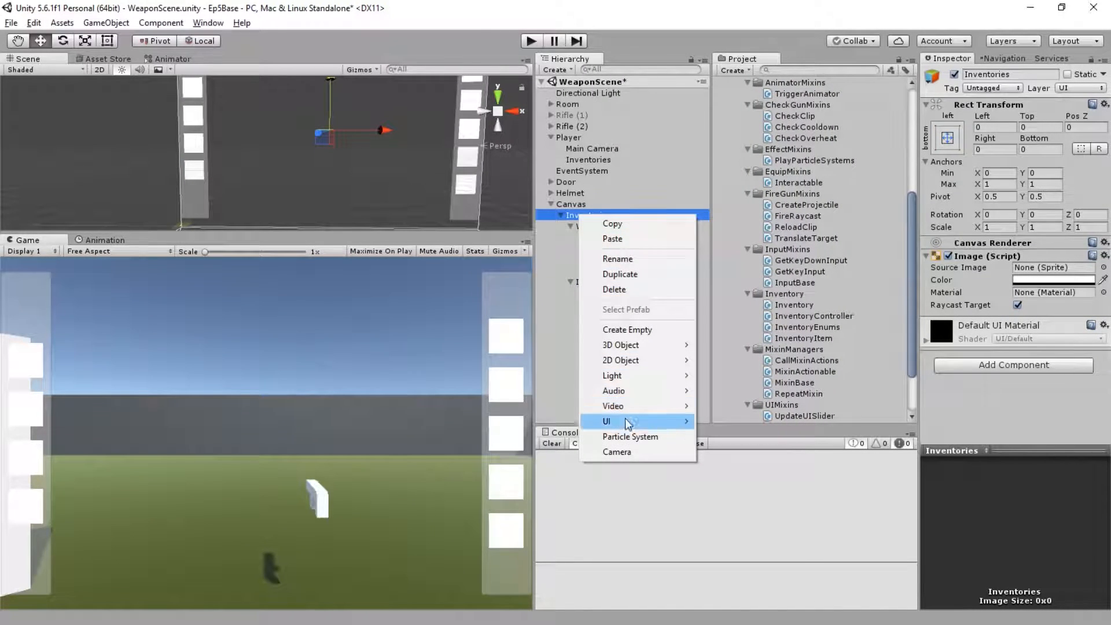
mouse_move(648, 421)
click(727, 574)
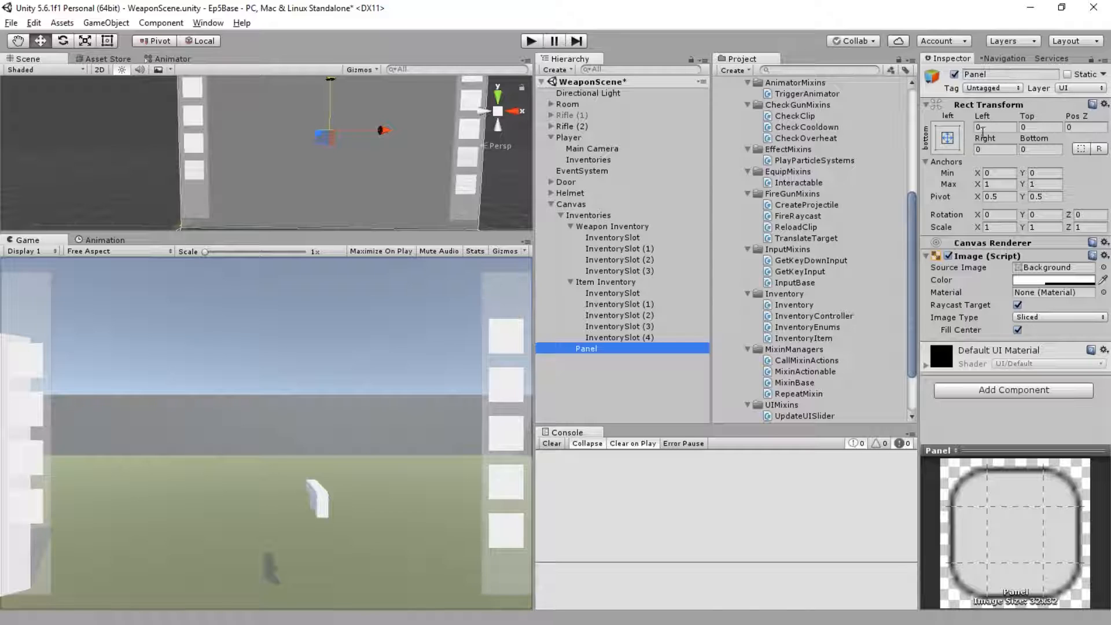
click(948, 139)
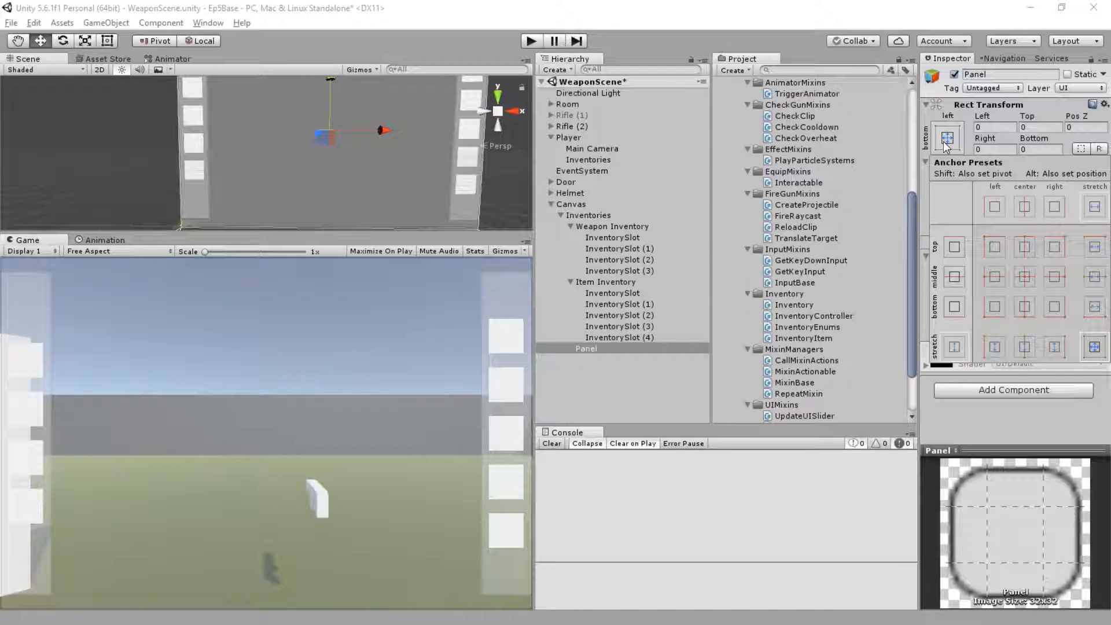
click(1026, 279)
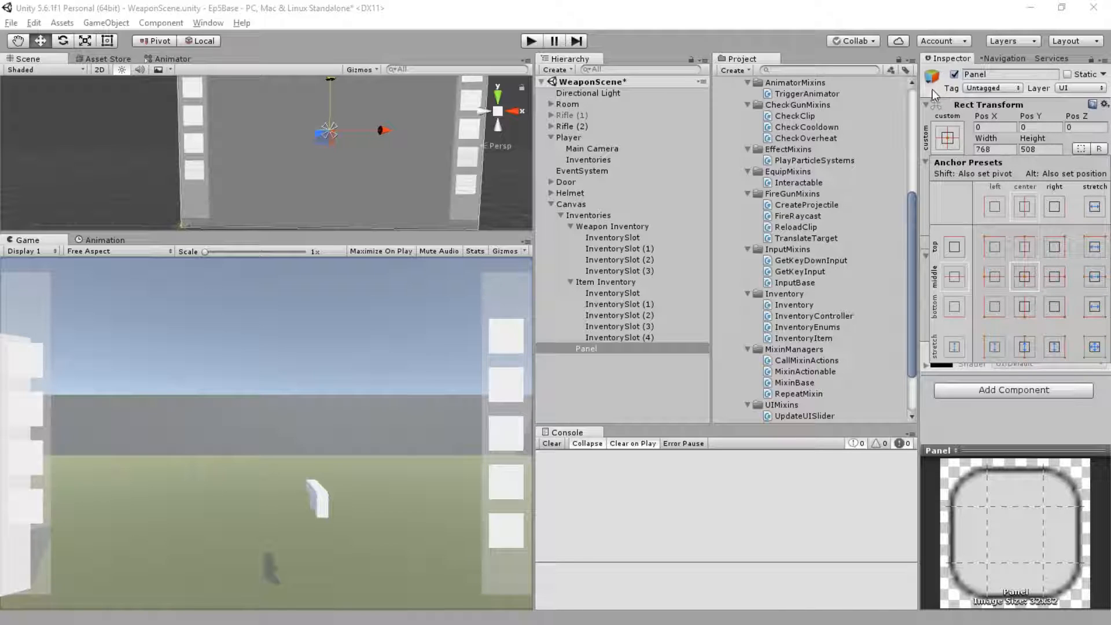
click(958, 106)
click(961, 104)
click(961, 104)
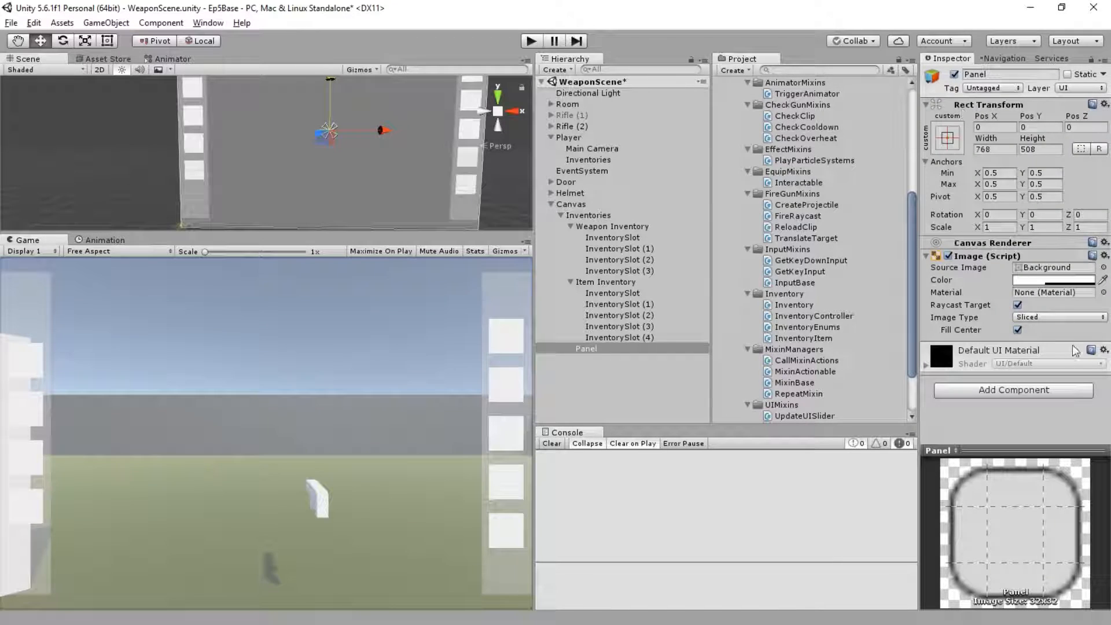
Set the new Panel's anchors to Min X 0.25, Y 0.25 and Max X 0.75, Y 0.75.
click(999, 174)
text(0.25)
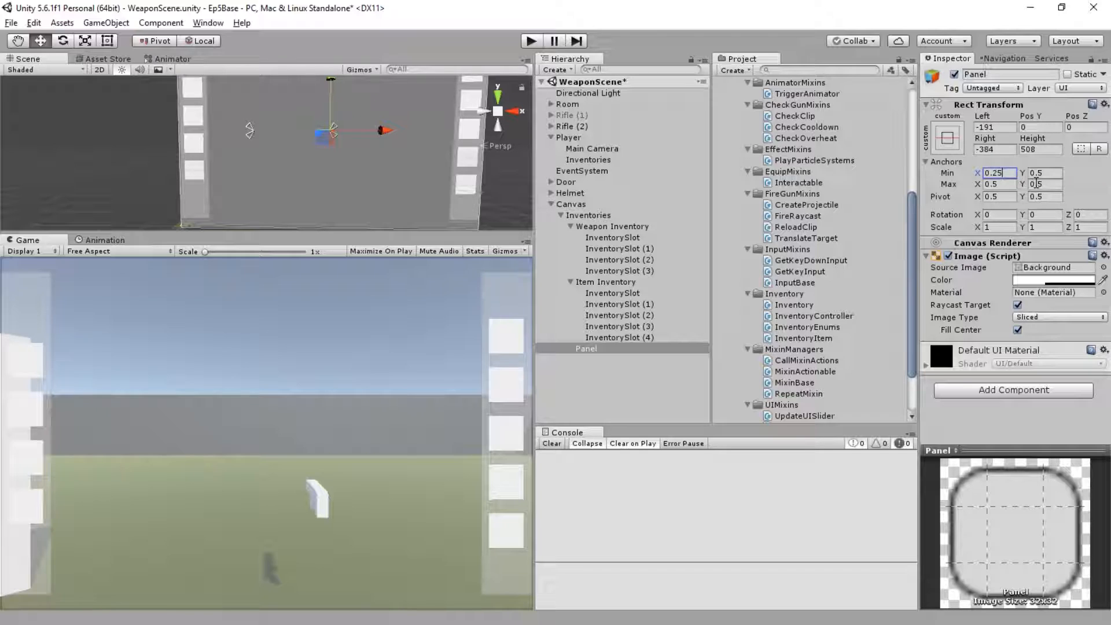
key(Tab)
text(0.25)
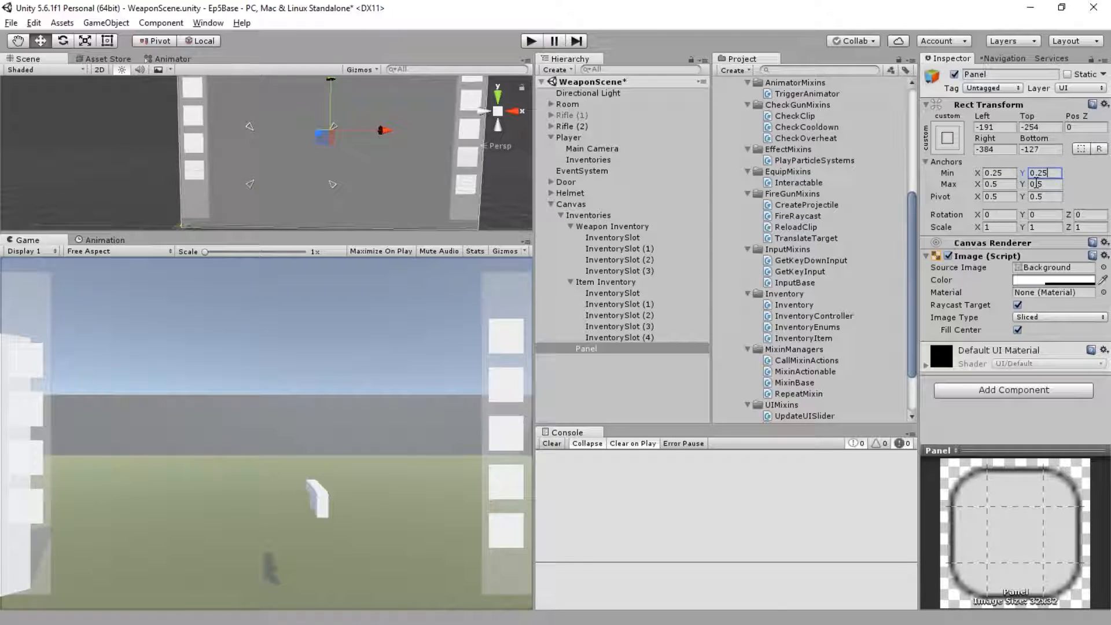
key(Tab)
text(0.75)
key(Tab)
text(.75)
key(Return)
alt+drag(263, 124, 388, 127)
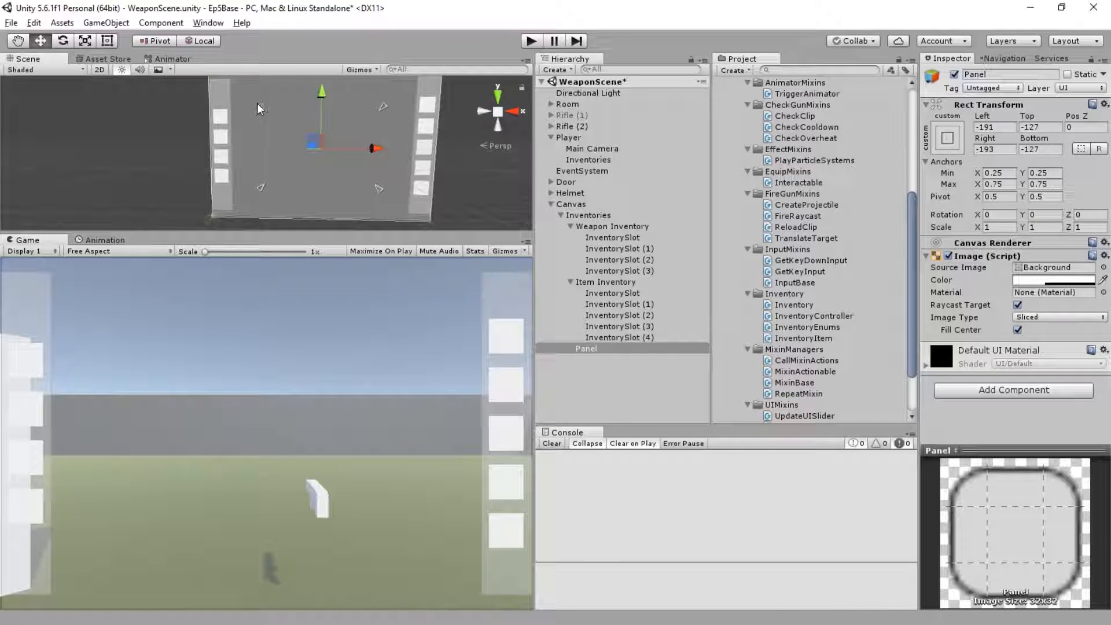
Set the Panel's Left, Top, Right and Bottom offsets to 0 and test its scaling by resizing the Game view.
click(995, 127)
text(0)
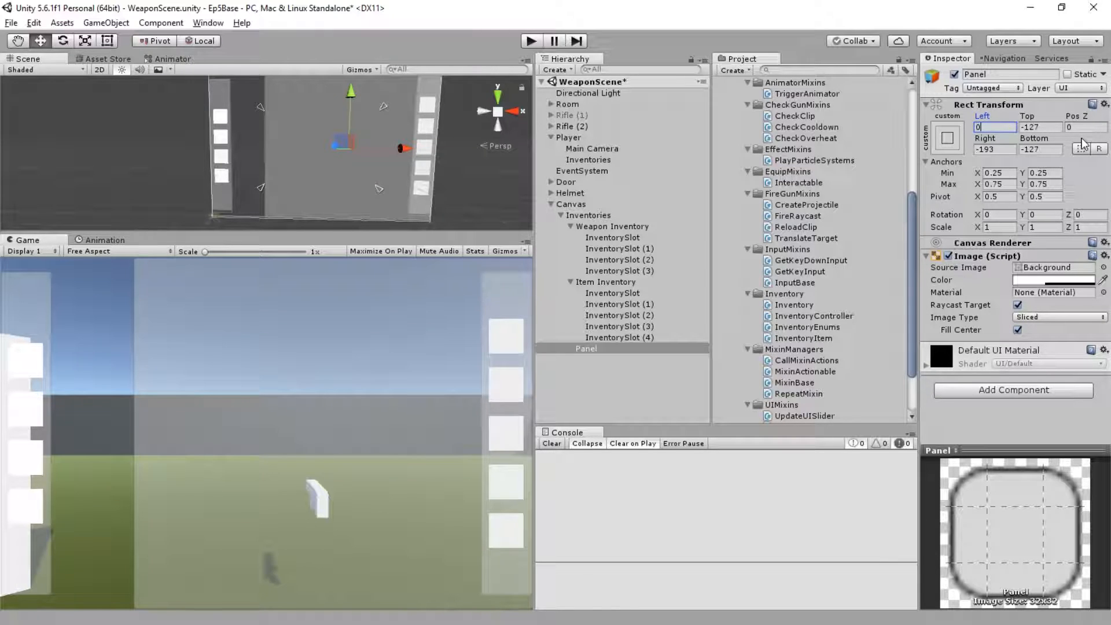
key(Tab)
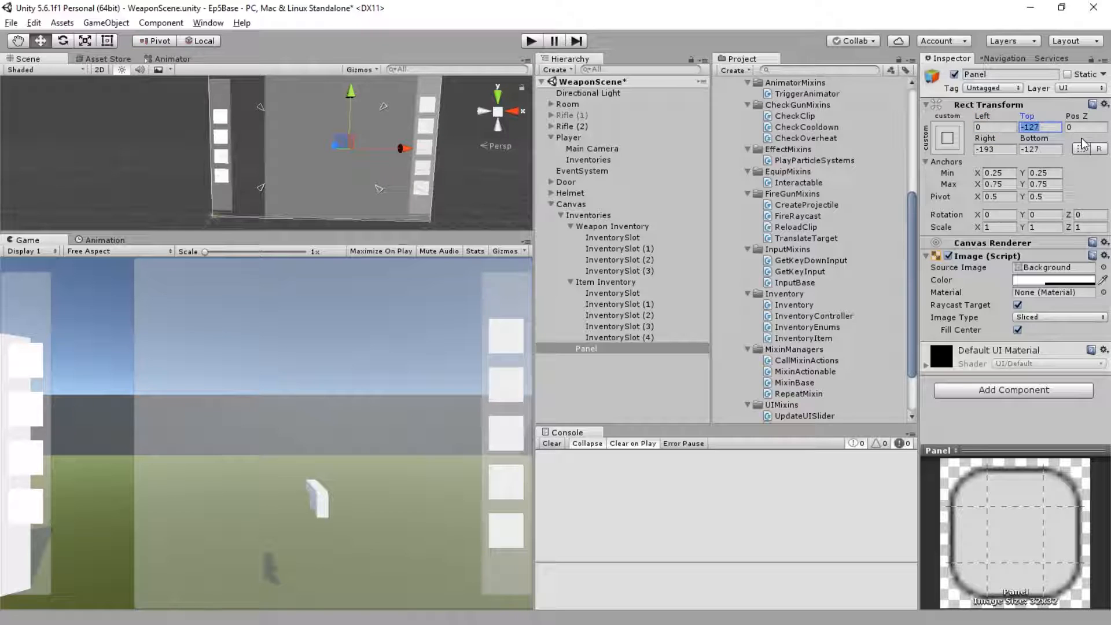
text(0)
key(Tab)
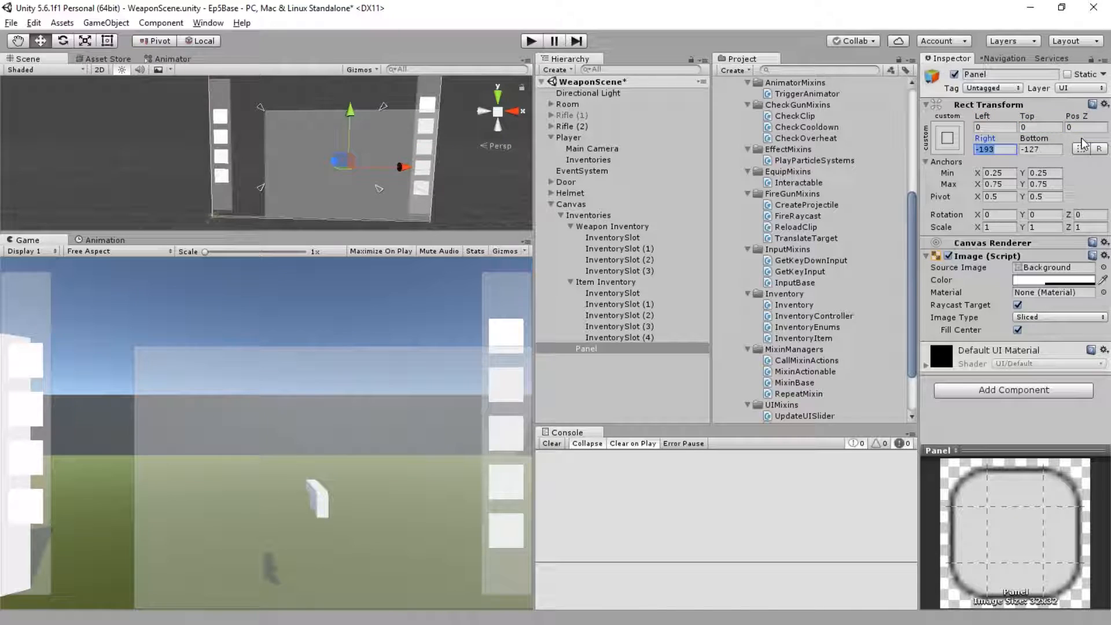
text(0)
key(Tab)
text(0)
key(Tab)
drag(538, 344, 1, 340)
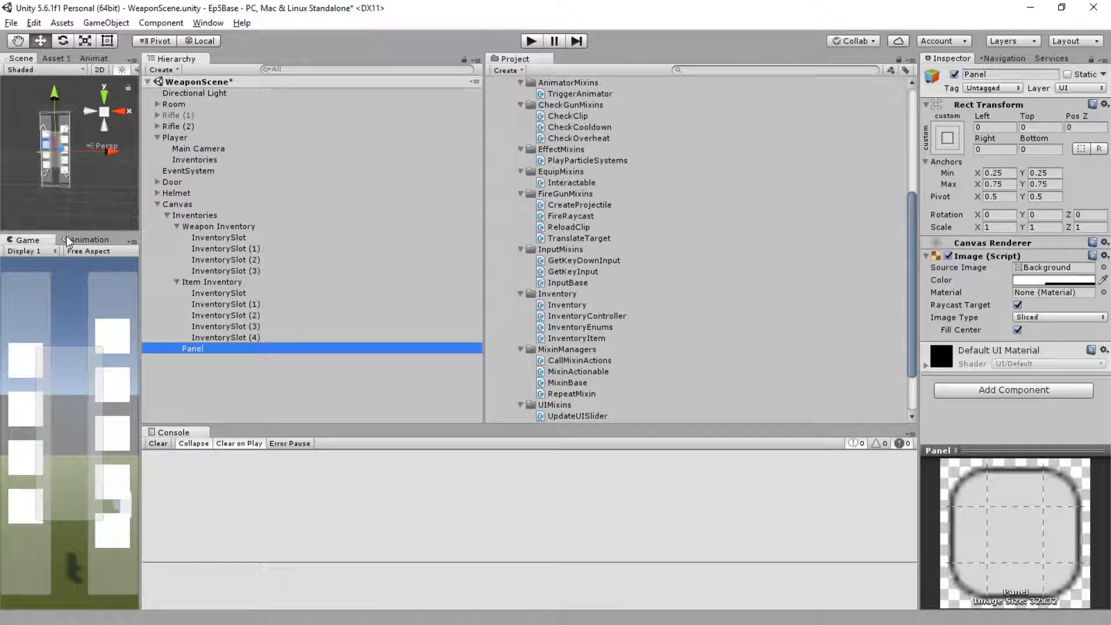
drag(141, 305, 522, 325)
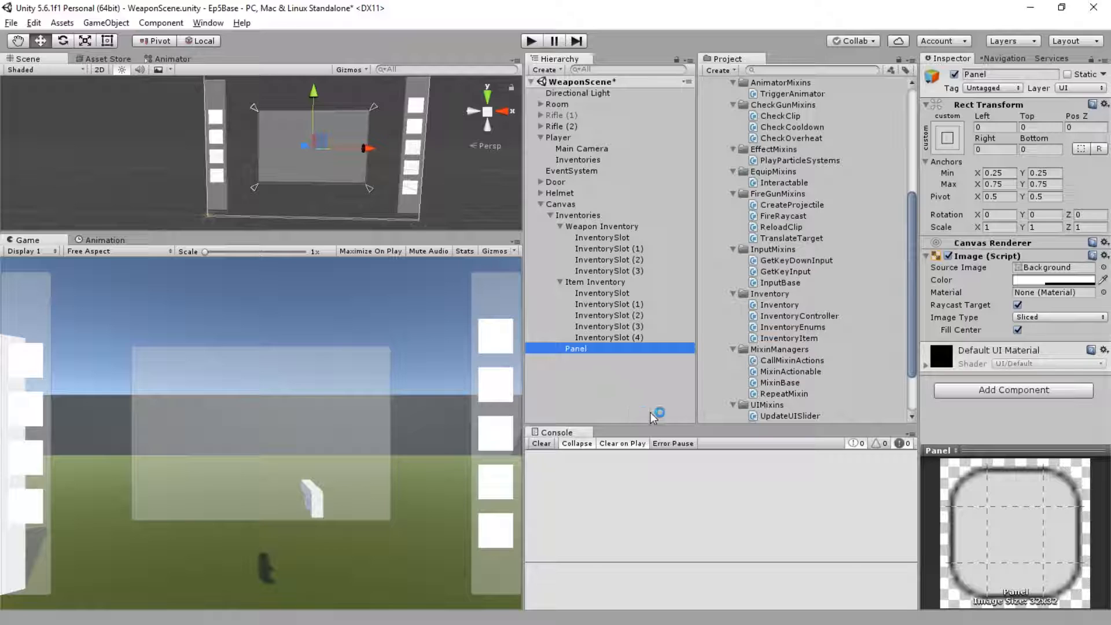
Duplicate Item Inventory's InventorySlot (4) and parent the copy to Panel.
right_click(583, 351)
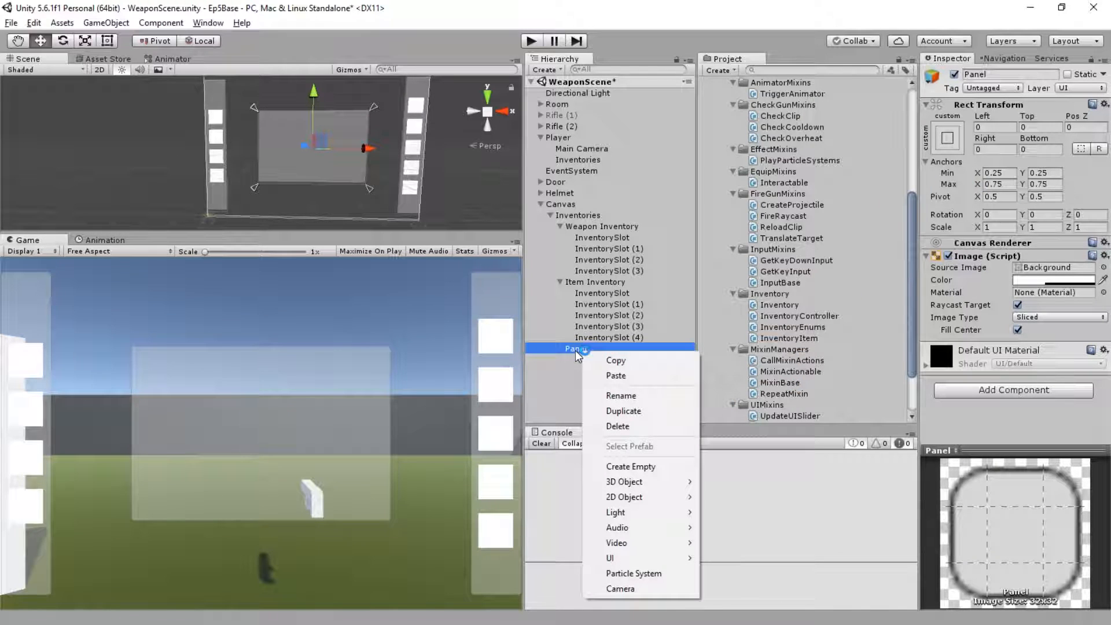
click(574, 349)
click(589, 338)
key(ctrl+d)
drag(591, 347, 593, 365)
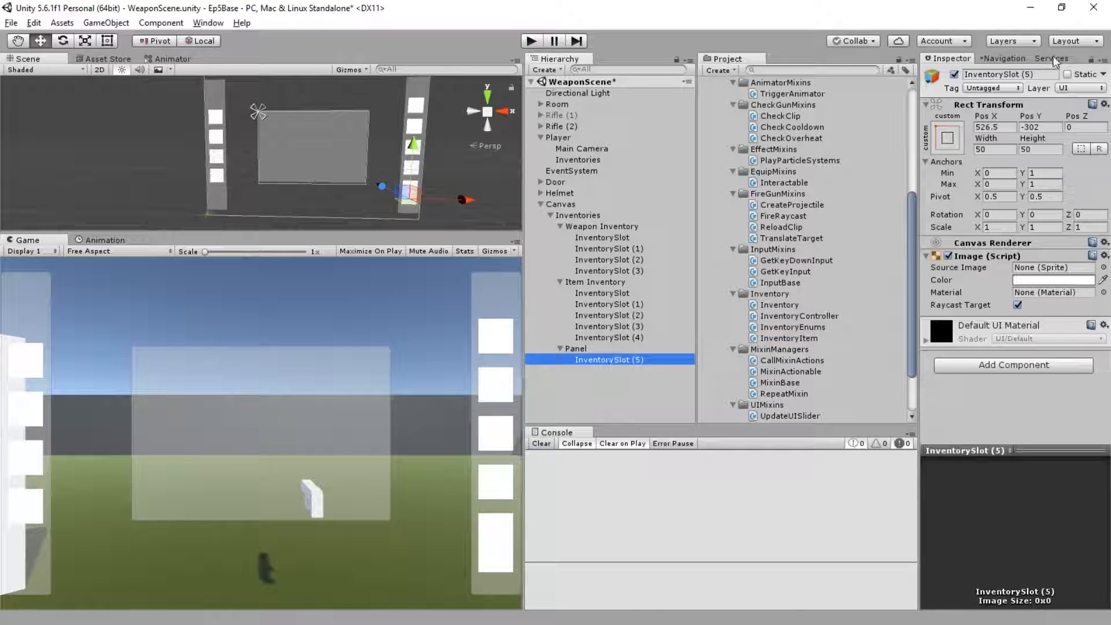
Anchor the slot inside Panel to the middle center.
click(948, 137)
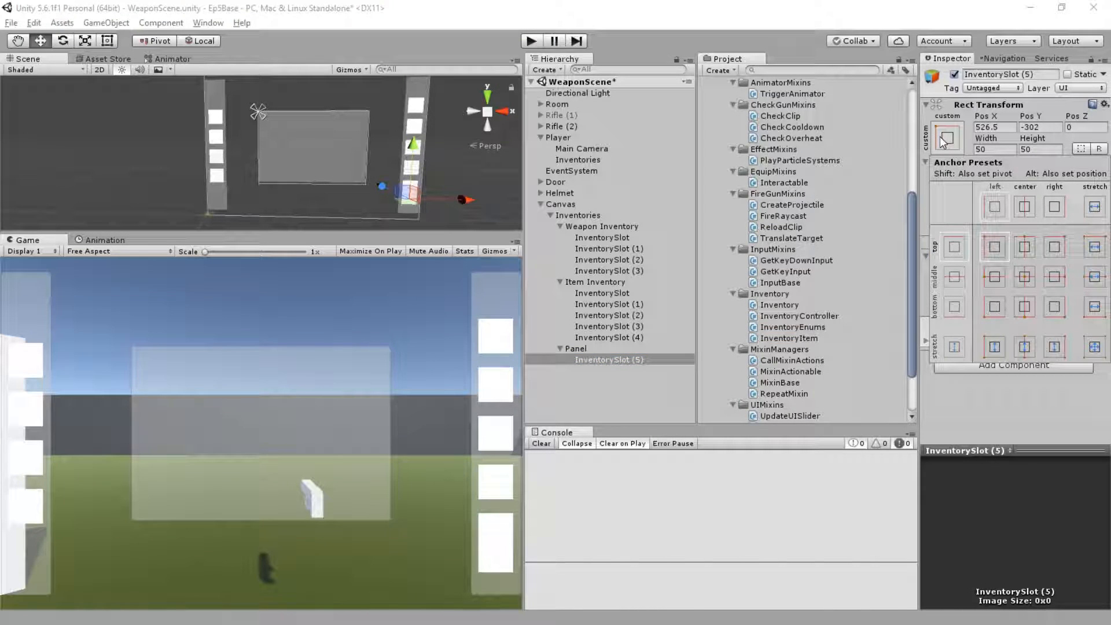
click(1024, 275)
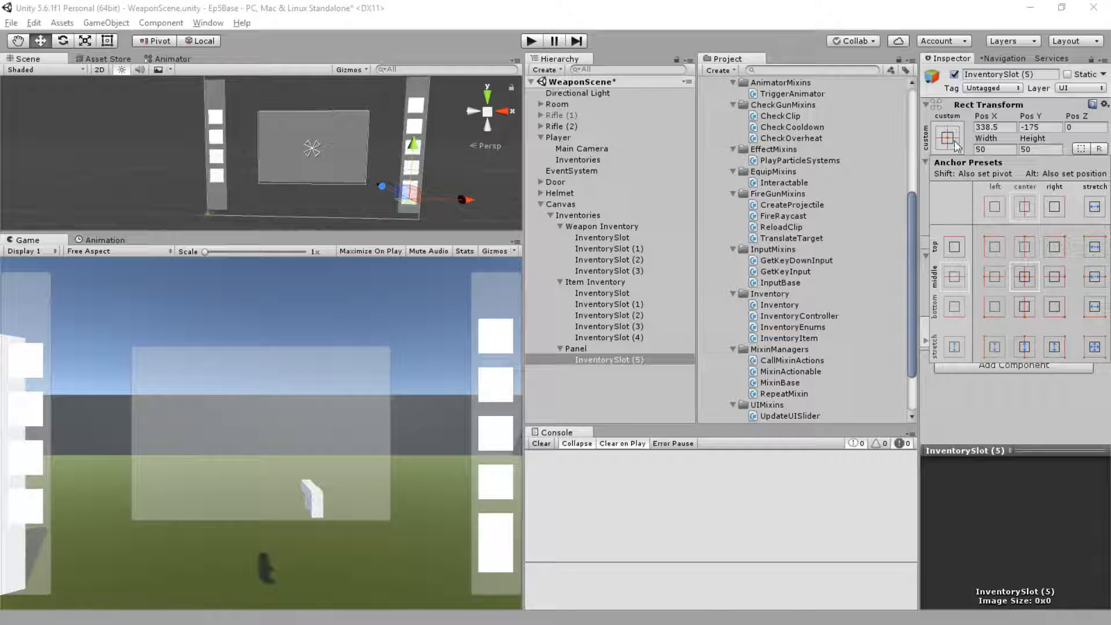
click(945, 103)
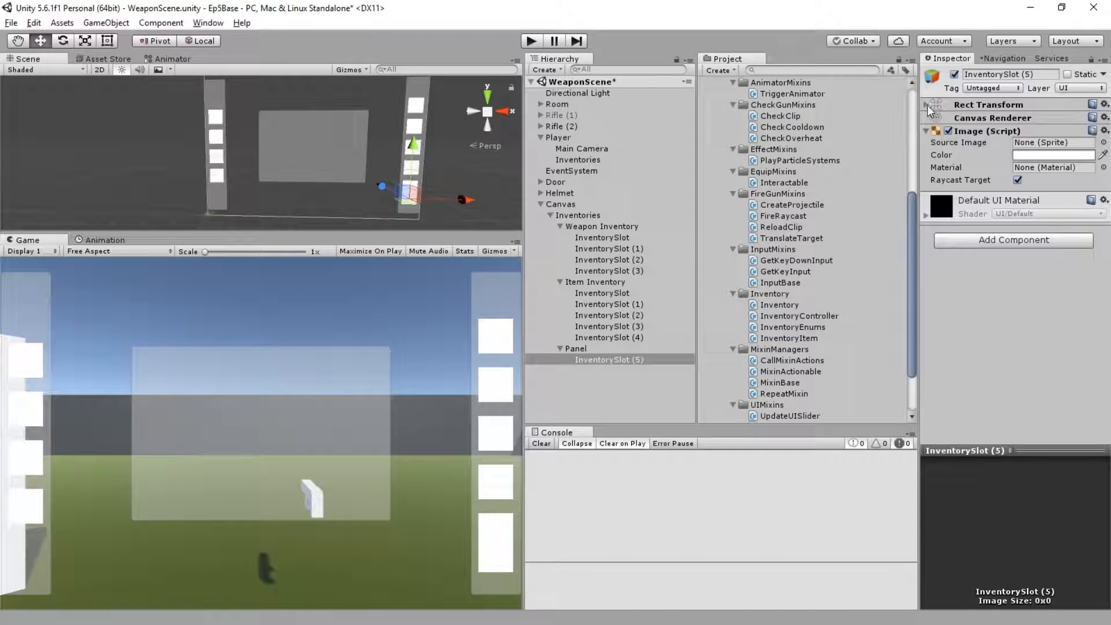
click(927, 105)
Set the Y anchors of Panel's slot to 0.75 for both Min and Max.
click(1009, 173)
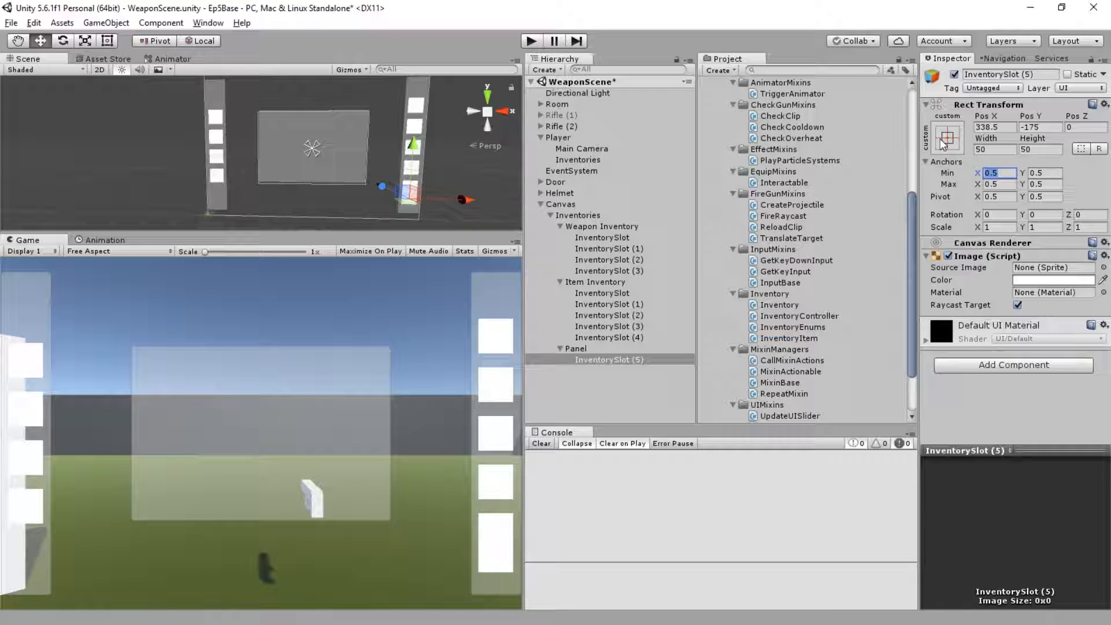
click(1051, 172)
text(0.75)
key(Tab)
key(Tab)
text(0.75)
key(Tab)
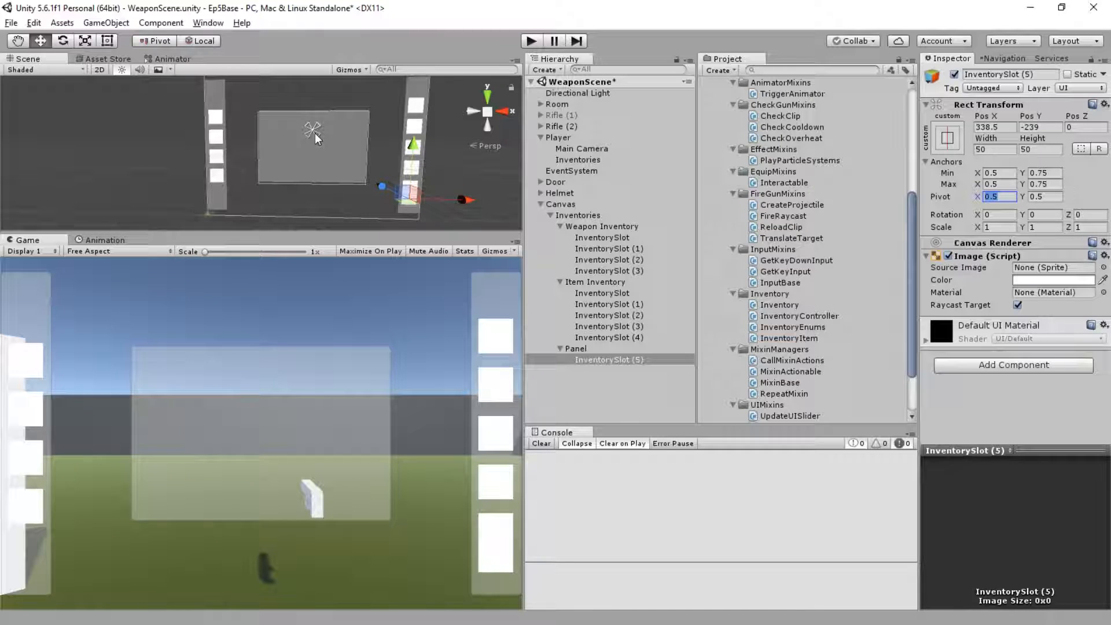
Rename Panel as EquipPanel.
click(578, 350)
click(993, 74)
text(EquipSltos)
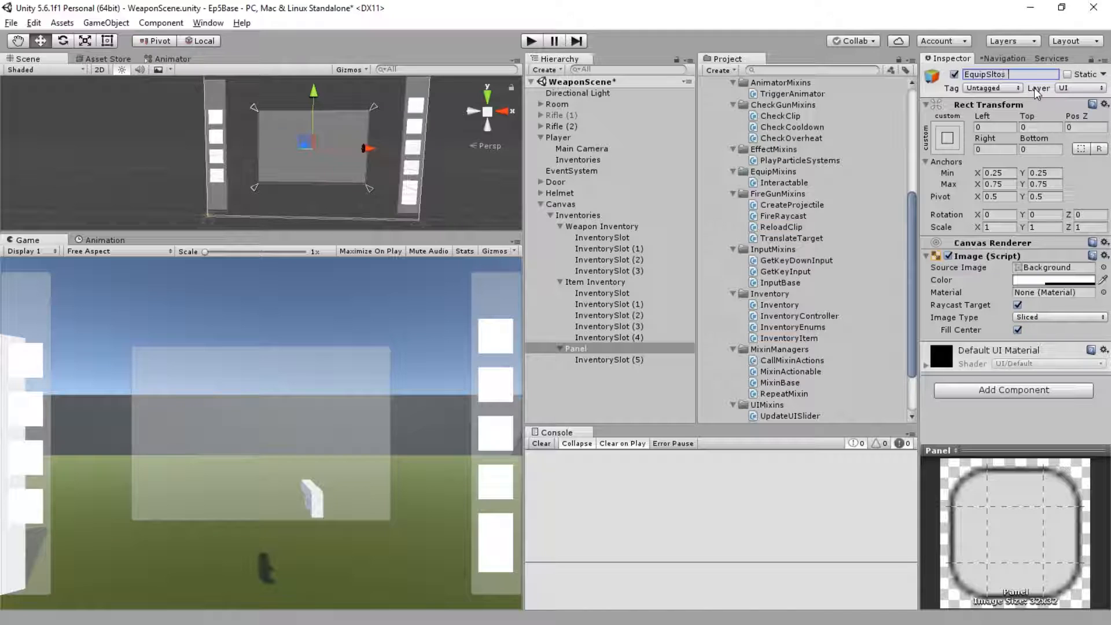
key(BackSpace)
key(BackSpace)
key(BackSpace)
key(BackSpace)
key(BackSpace)
text(Panel)
key(Return)
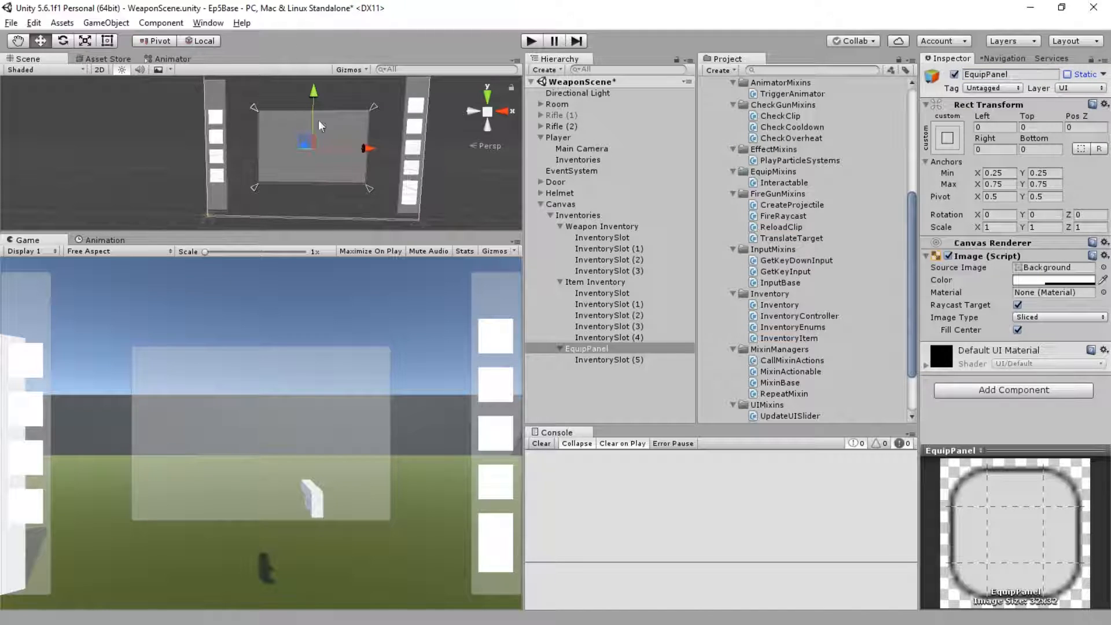
click(597, 360)
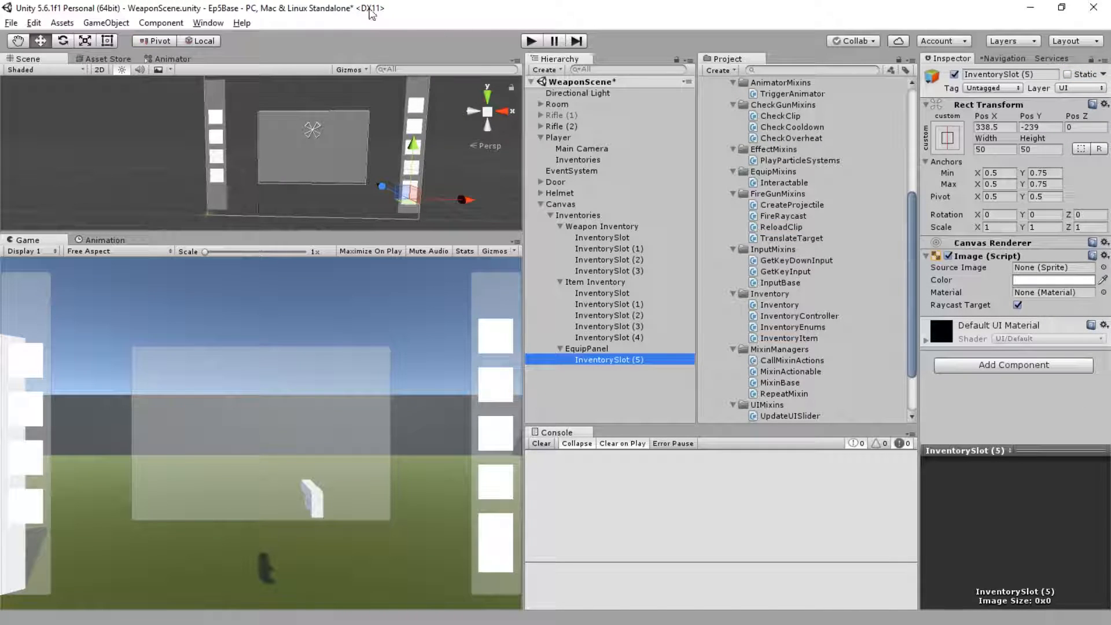
click(596, 350)
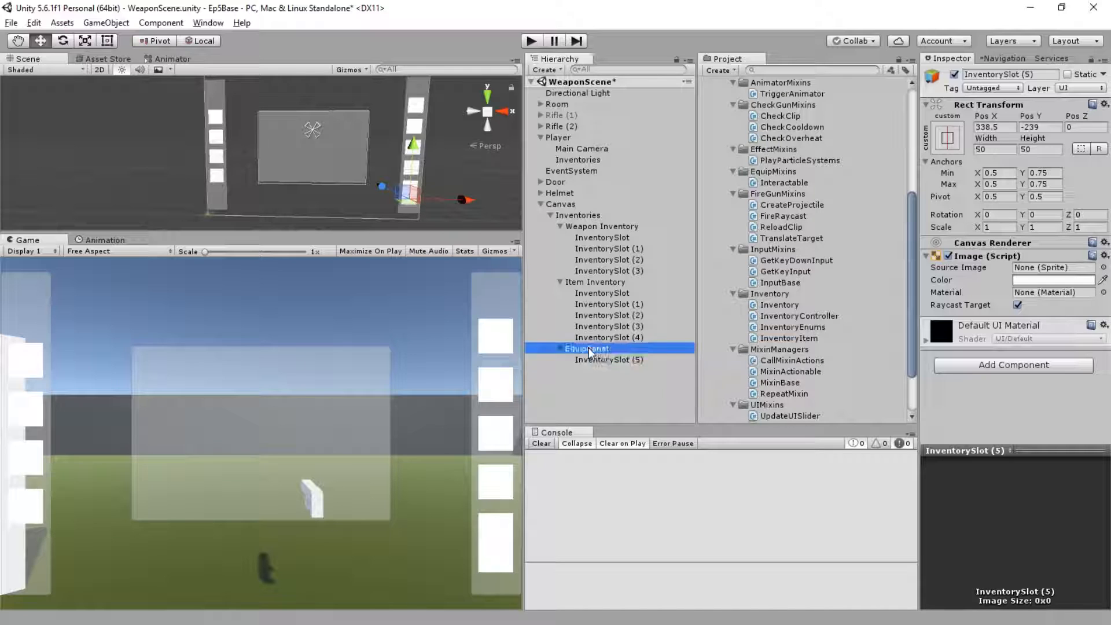
click(619, 361)
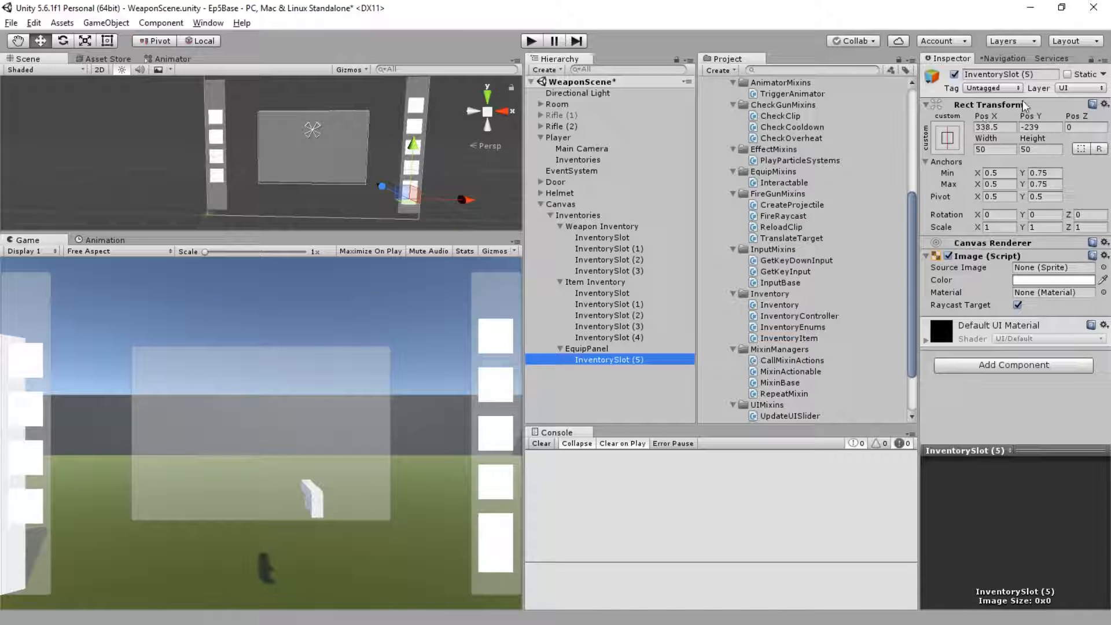
click(586, 349)
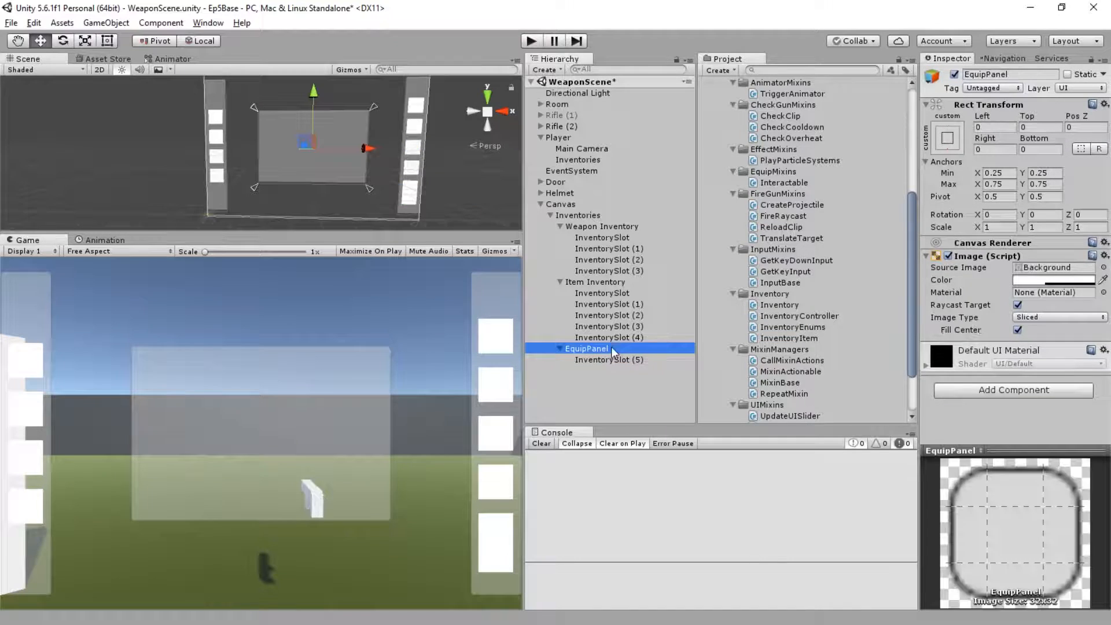
Set the alpha of EquipPanel's image color to 104.
click(1054, 280)
drag(734, 276, 613, 279)
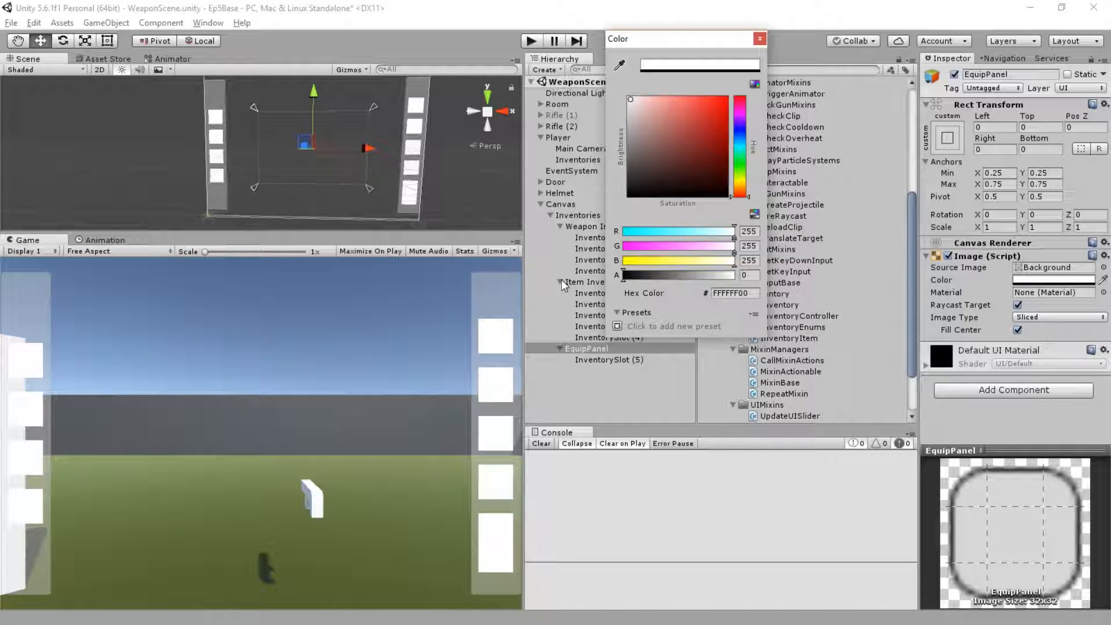
click(643, 275)
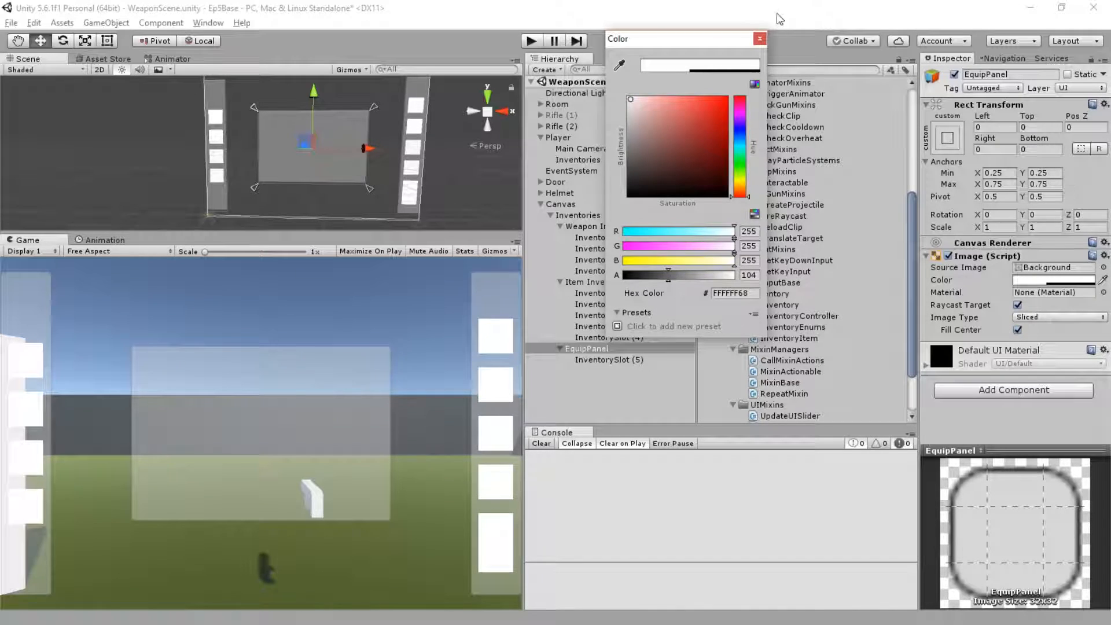
click(760, 38)
Duplicate EquipPanel's InventorySlot (5) twice so the panel holds three slots.
click(605, 360)
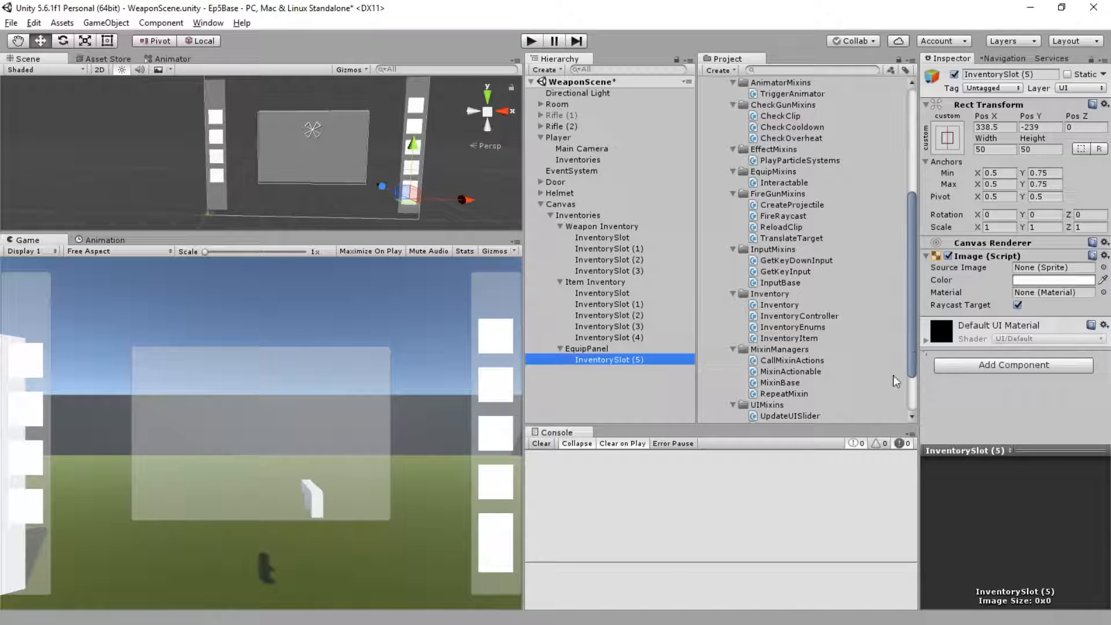
key(ctrl+d)
key(ctrl+d)
Set Pos X and Pos Y of InventorySlot (5) in EquipPanel to 0.
click(615, 363)
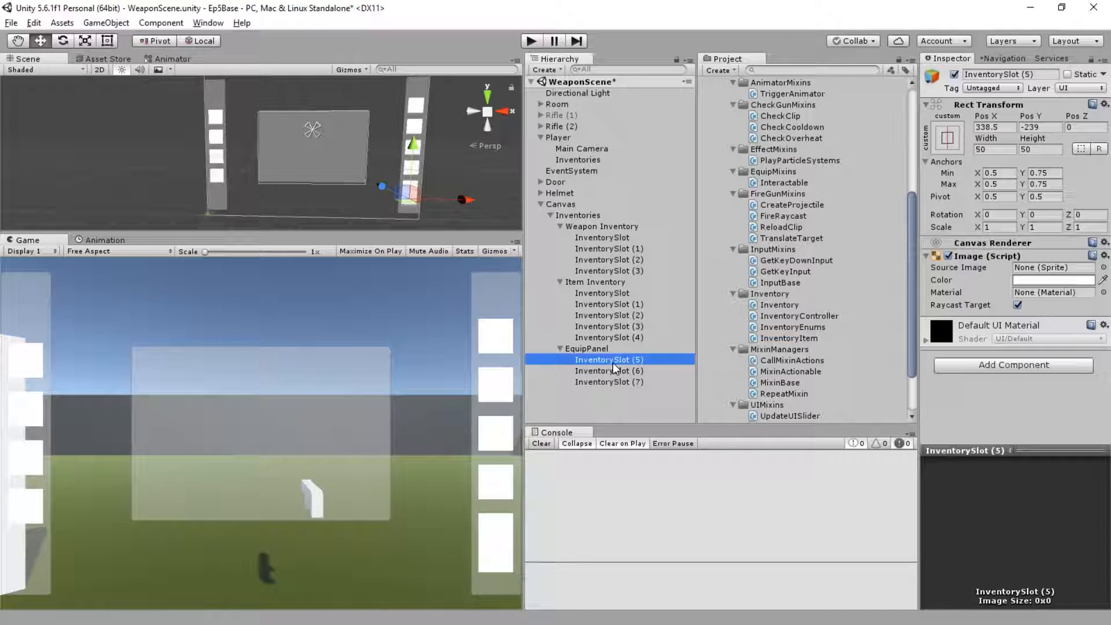
click(990, 127)
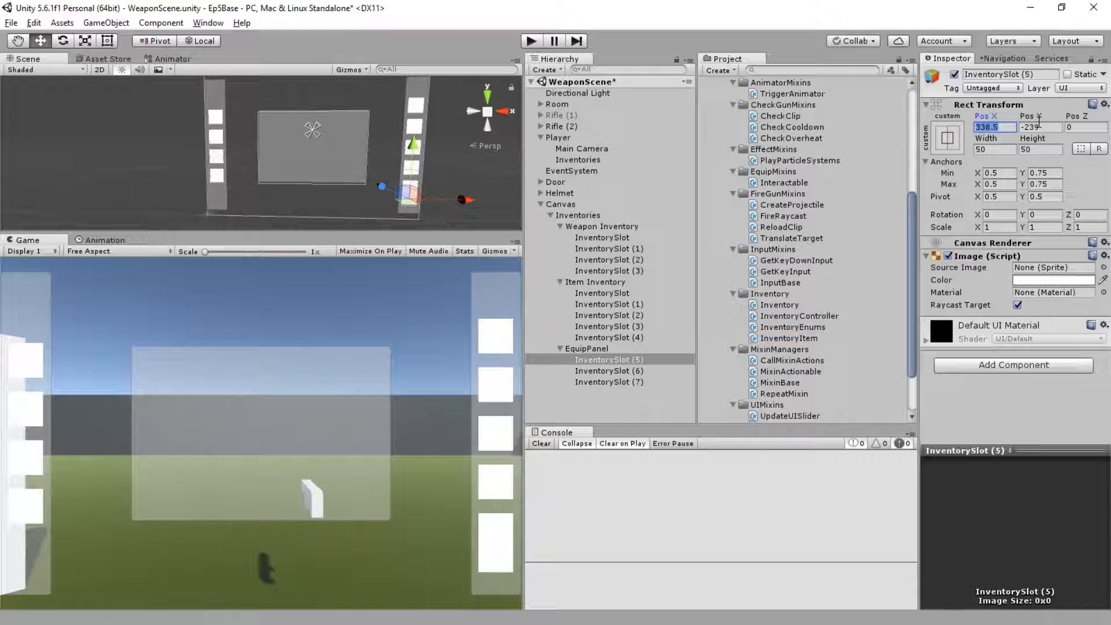
text(0)
key(Tab)
text(0)
key(Tab)
drag(246, 232, 199, 206)
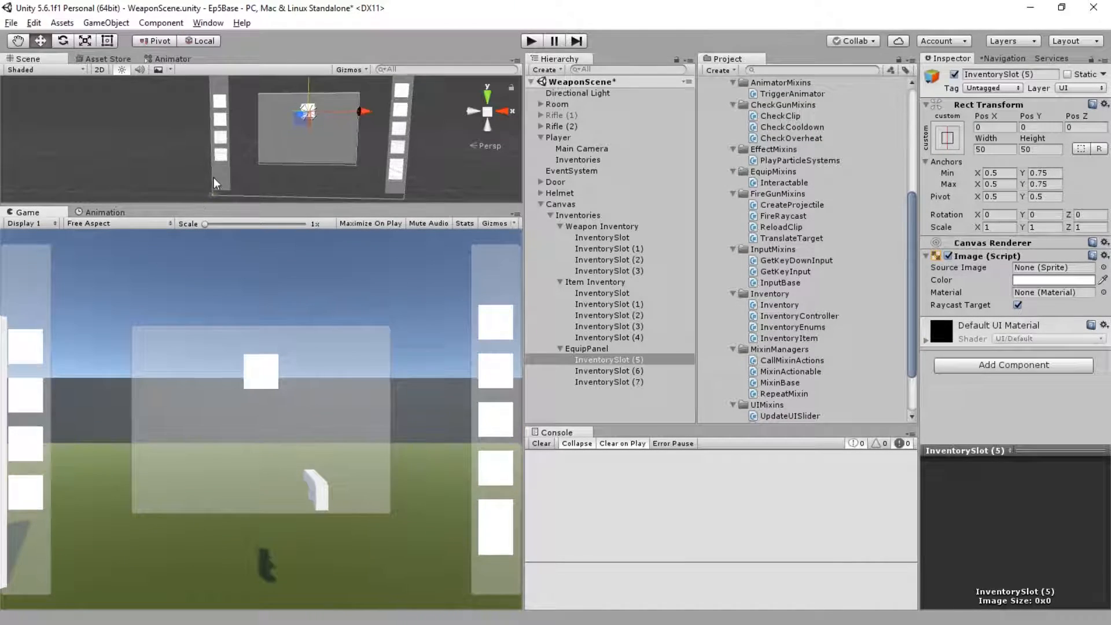
Set Pos X and Pos Y of InventorySlot (6) to 0 at its current anchors.
click(613, 373)
click(1014, 128)
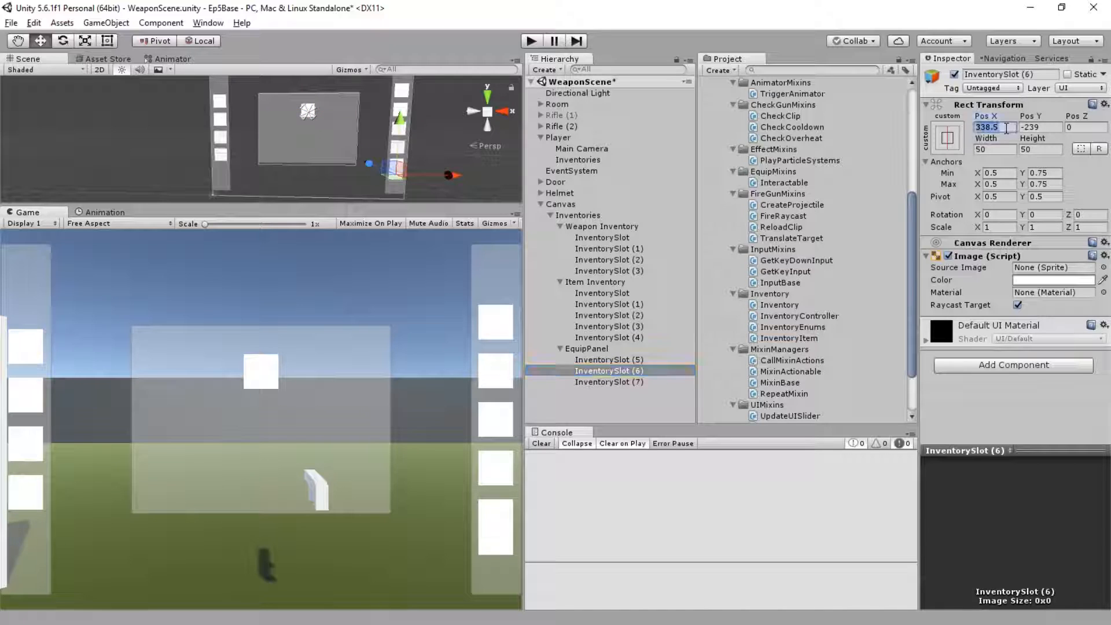
text(0)
key(Tab)
text(0)
key(Tab)
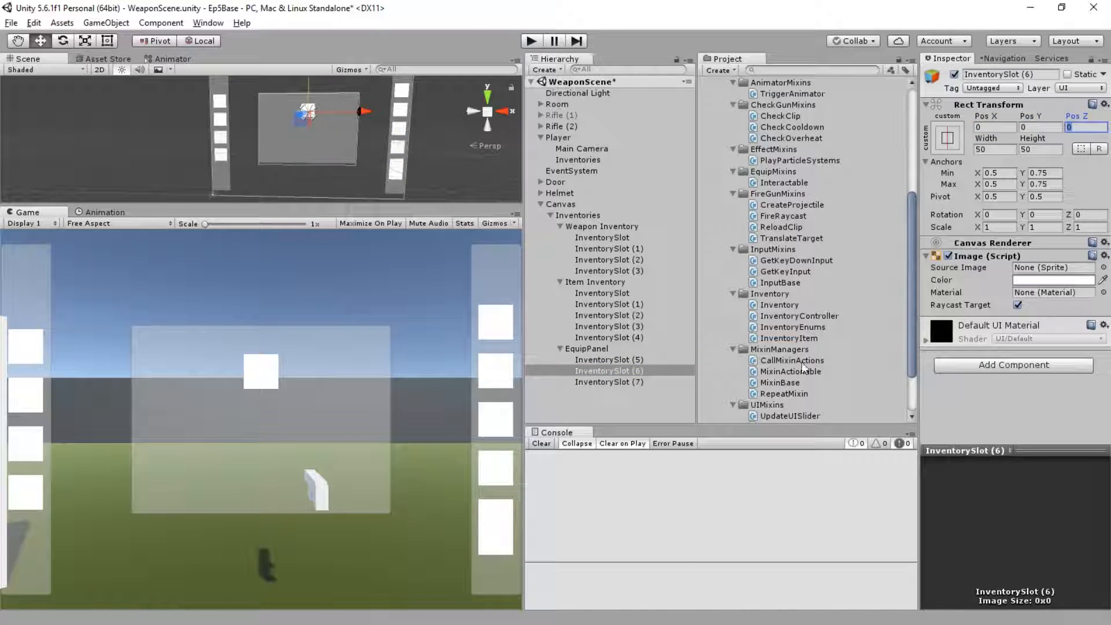
Set the Y anchors of InventorySlot (6) to 0.25 for both Min and Max.
click(624, 385)
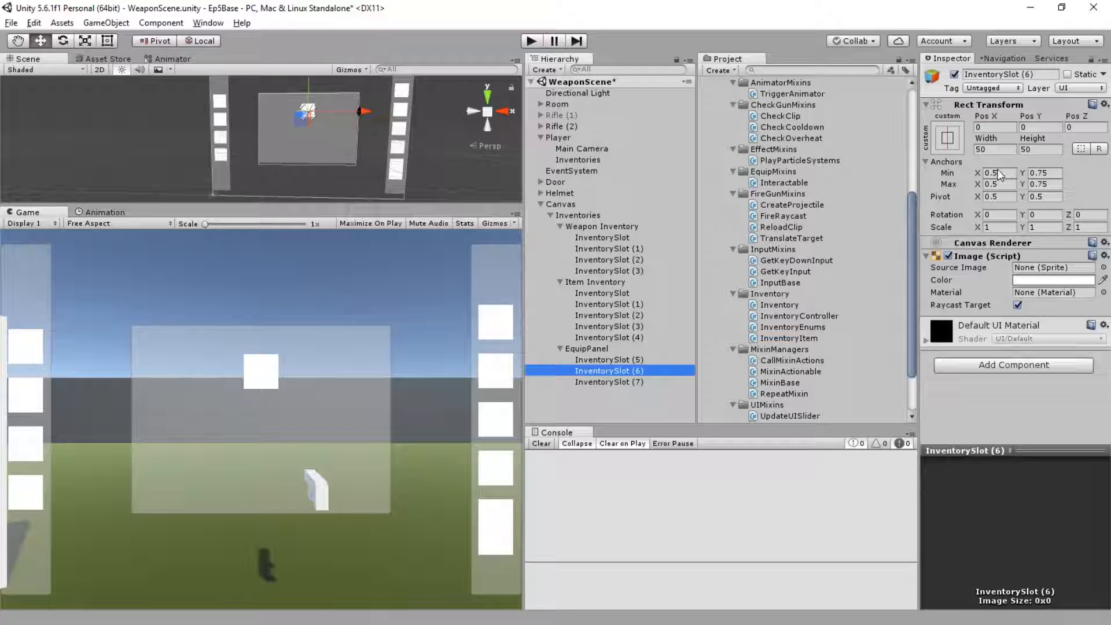
click(1045, 173)
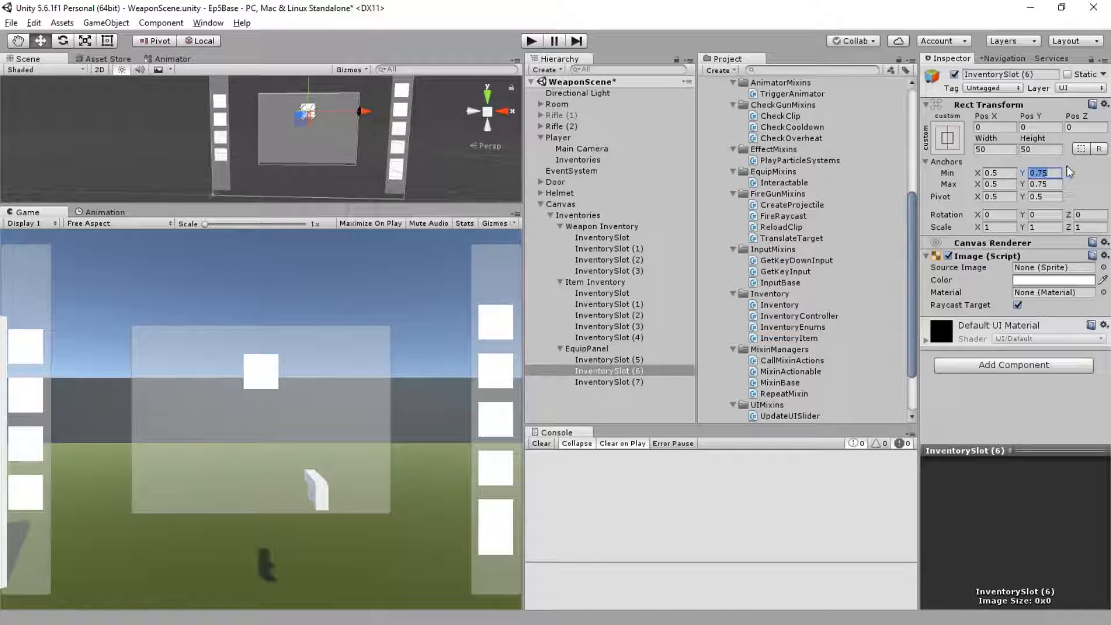
text(0.25)
key(Tab)
key(Tab)
text(0.25)
key(Tab)
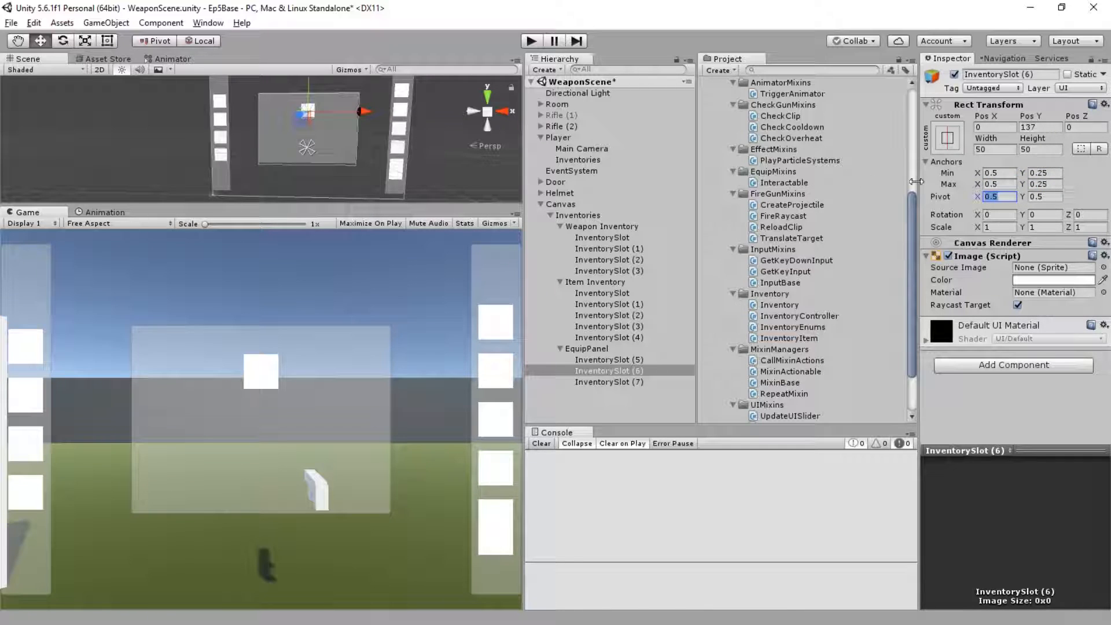
Set the X anchors of InventorySlot (6) to 0.25 for both Max and Min.
click(1010, 183)
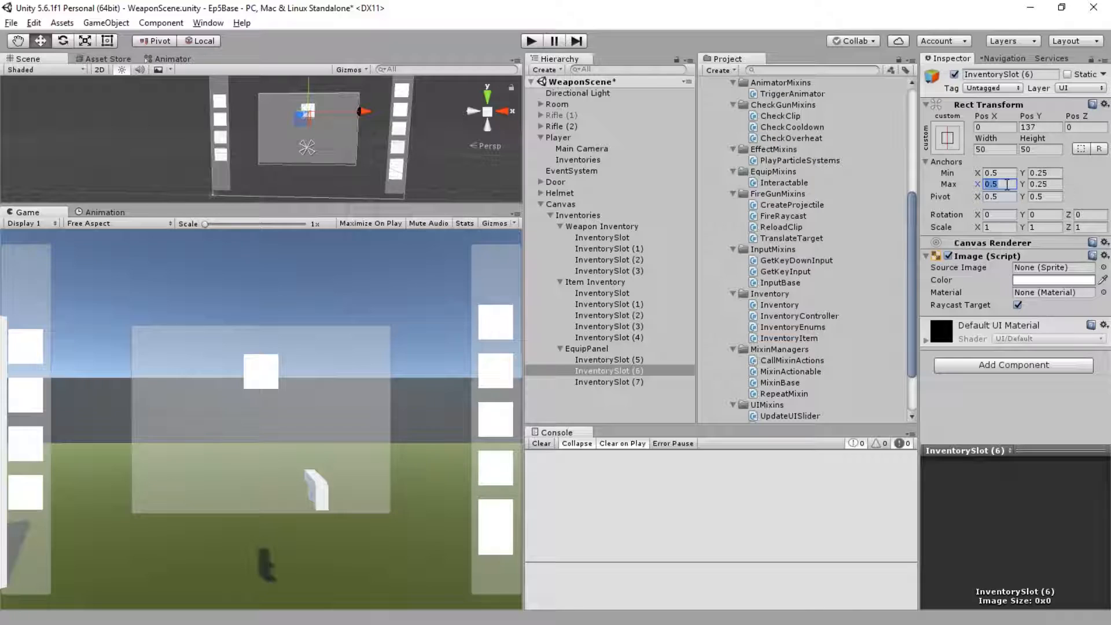
text(0.25)
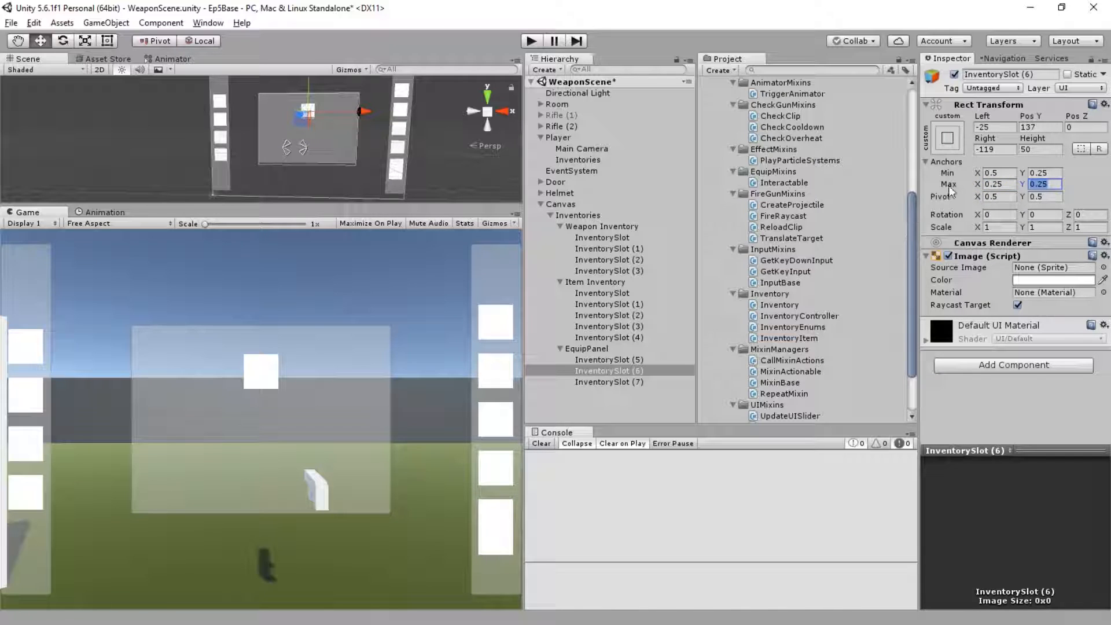
click(1010, 172)
text(0.25)
key(Tab)
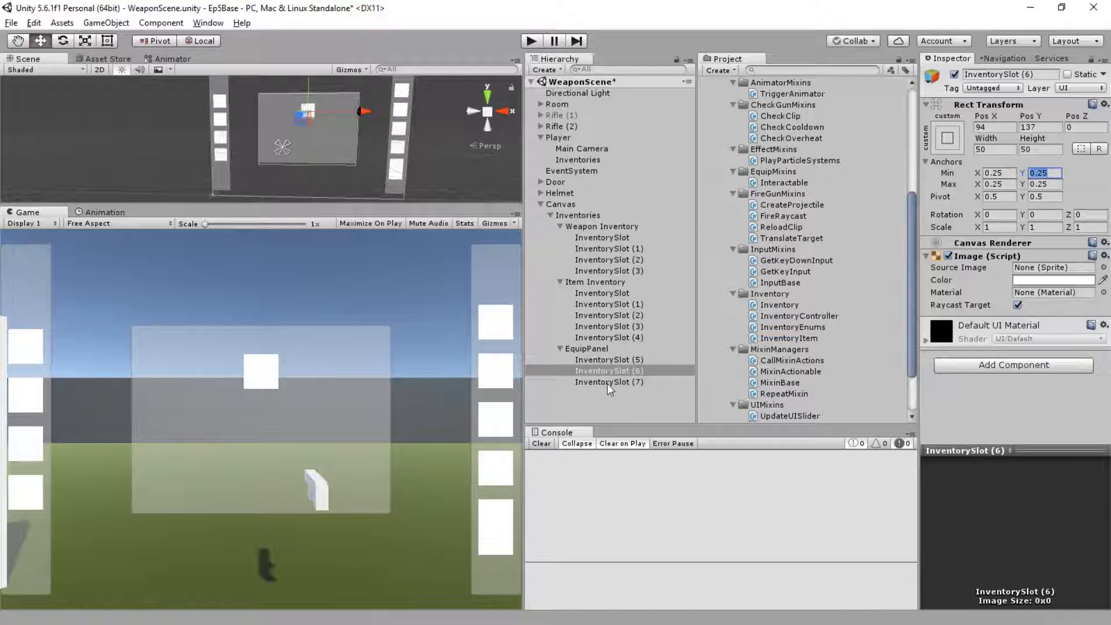
Reset InventorySlot (6) onto its anchors with Pos X 0 and Pos Y 0.
click(1015, 127)
text(0)
key(Tab)
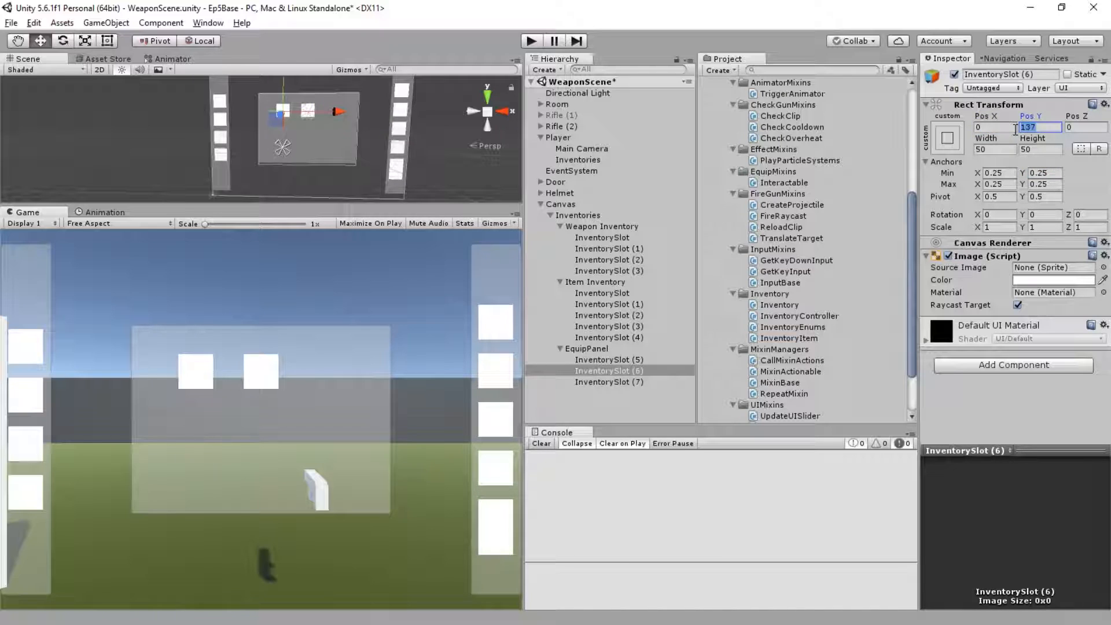
text(0)
key(Tab)
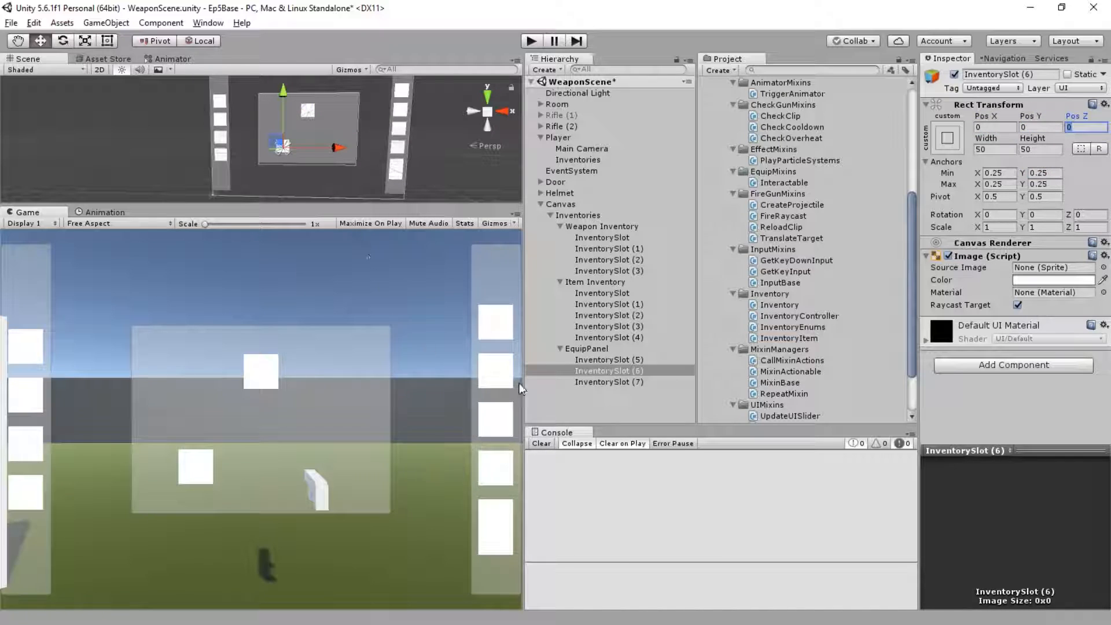
Set the X anchors of InventorySlot (7) to 0.75 for both Min and Max.
click(628, 382)
click(997, 173)
text(0.2)
key(BackSpace)
text(75)
key(Tab)
key(Tab)
text(0)
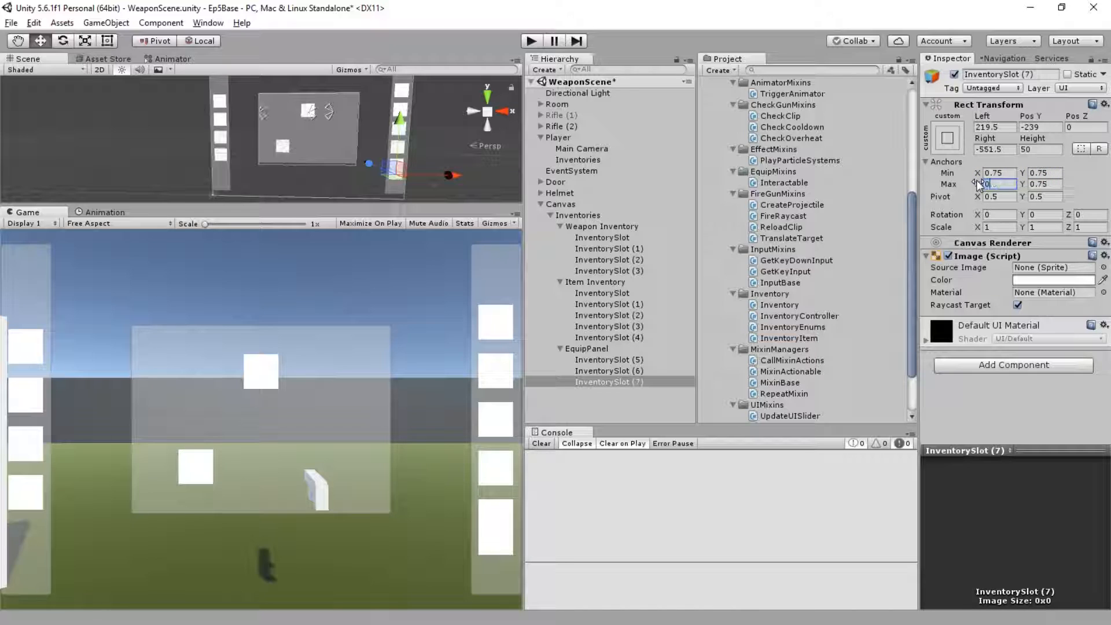
key(Tab)
key(shift+Tab)
text(0.75)
key(Tab)
Set Pos X and Pos Y of InventorySlot (7) to 0.
click(1008, 126)
text(0)
key(Tab)
text(0)
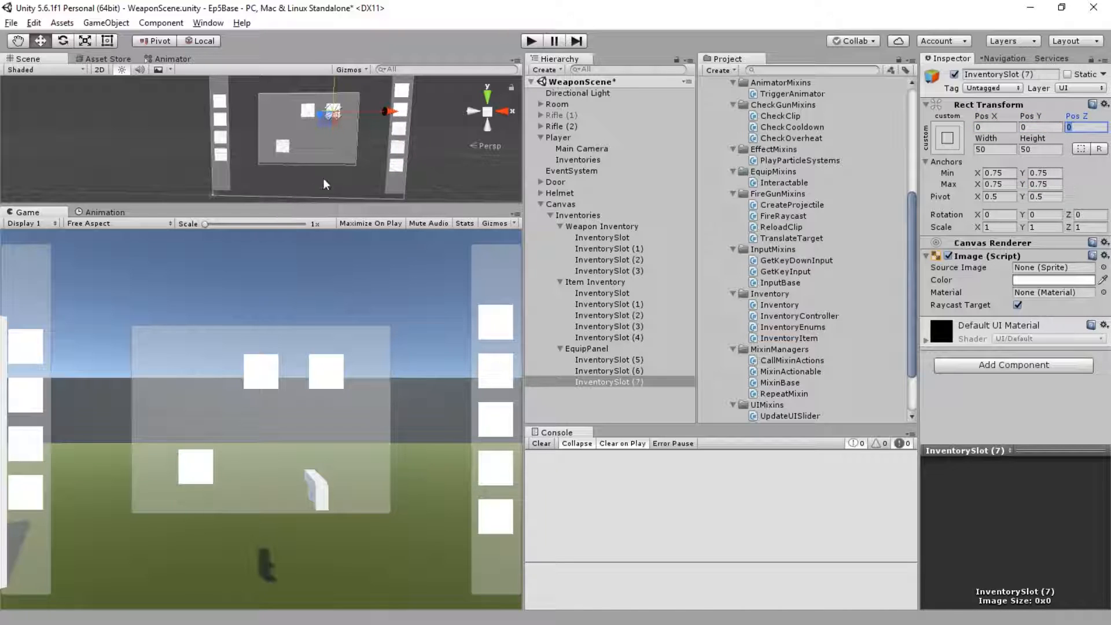
Set the Min and Max Y anchors of InventorySlot (7) to 0.25 and its Pos Y to 0.
click(1049, 173)
text(0.25)
key(Tab)
text(0.75)
key(Tab)
text(0.25)
key(Tab)
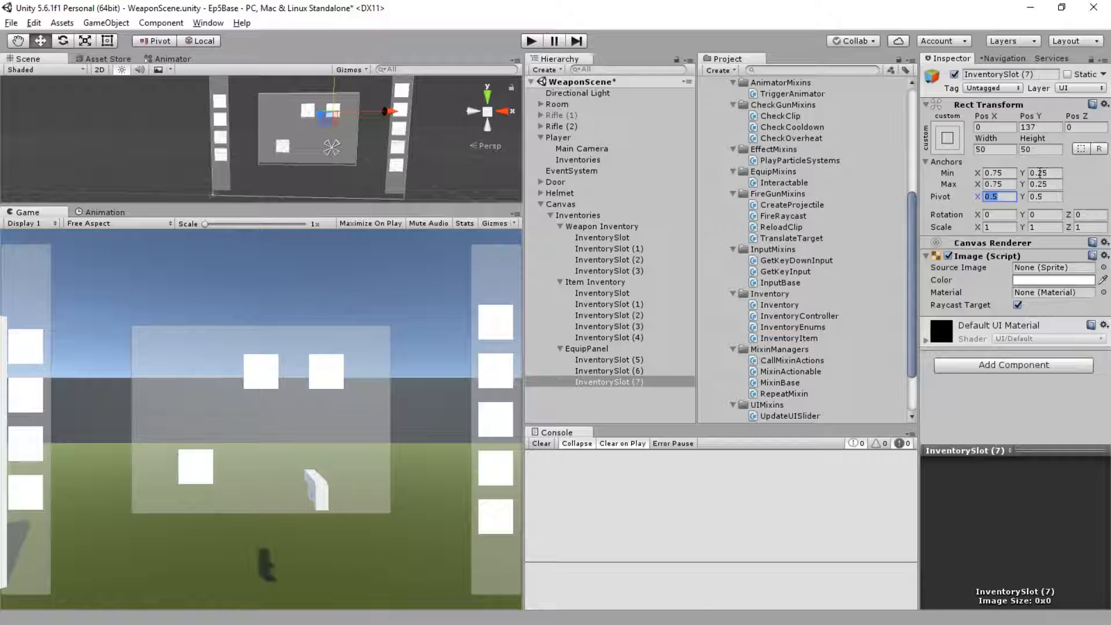
click(1042, 127)
text(0)
key(Tab)
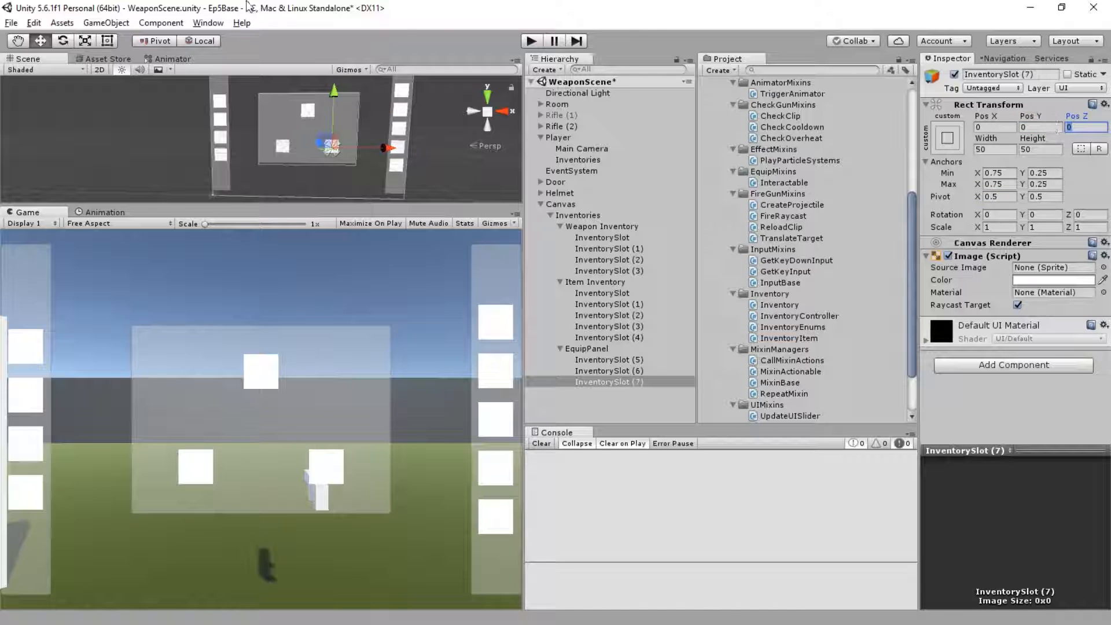
Resize the Game view in height and width to check how the inventory panels and slots adapt.
drag(210, 202, 210, 247)
drag(525, 363, 600, 330)
drag(255, 248, 222, 182)
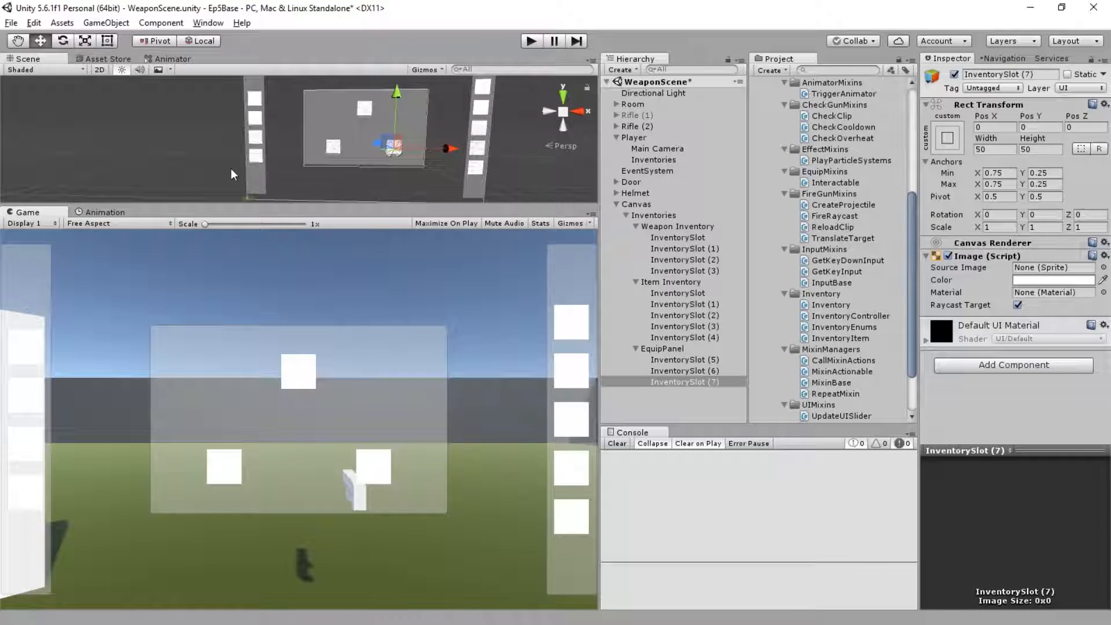